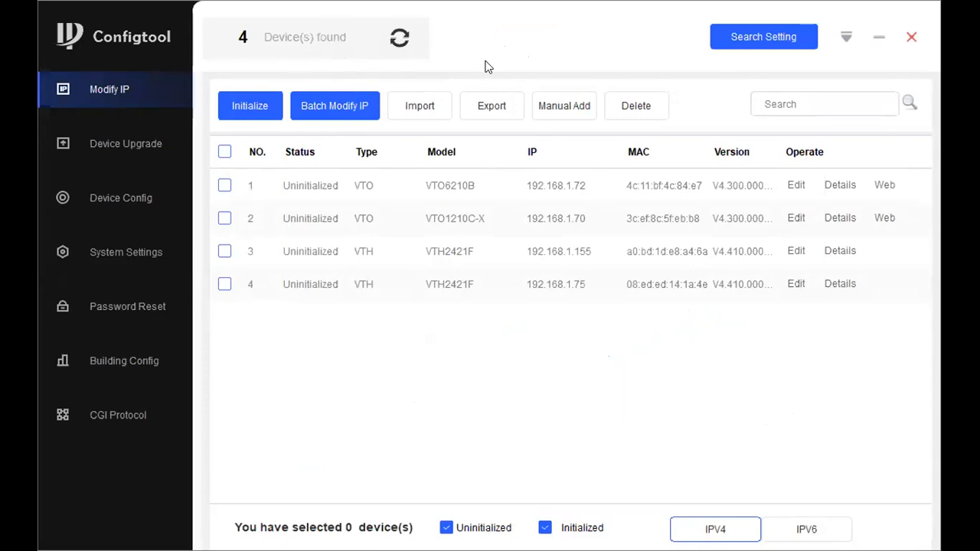
# - Rescan and select the VTO1210C-X and VTO6210B door stations for initialization
pyautogui.click(399, 40)
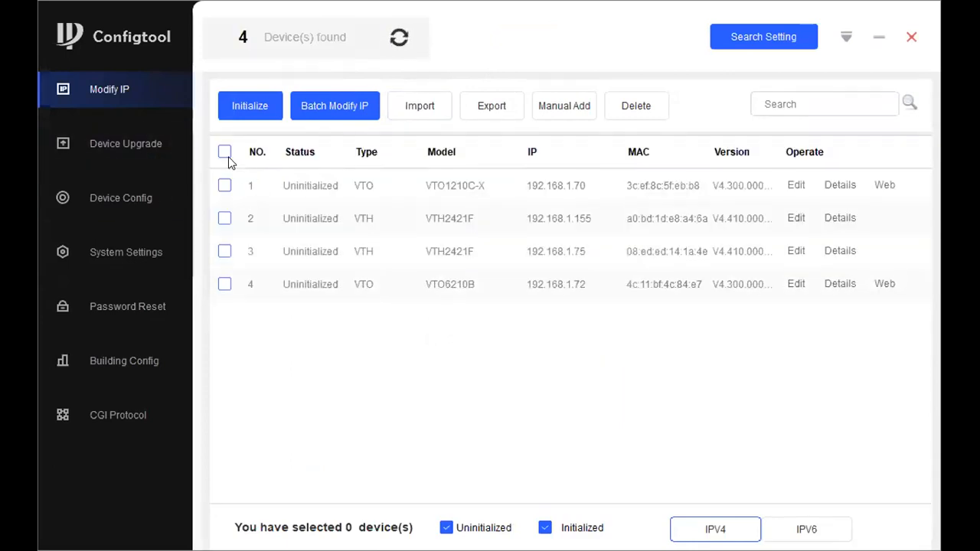
pyautogui.click(224, 186)
pyautogui.click(224, 283)
pyautogui.click(255, 113)
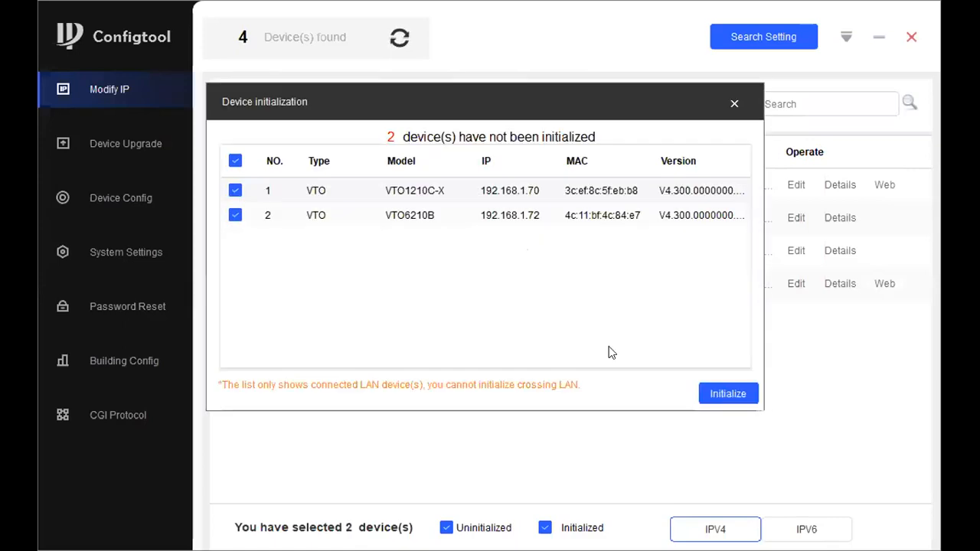
# - Enter and confirm a new admin password, skip the recovery e-mail, and finish initializing
pyautogui.click(455, 183)
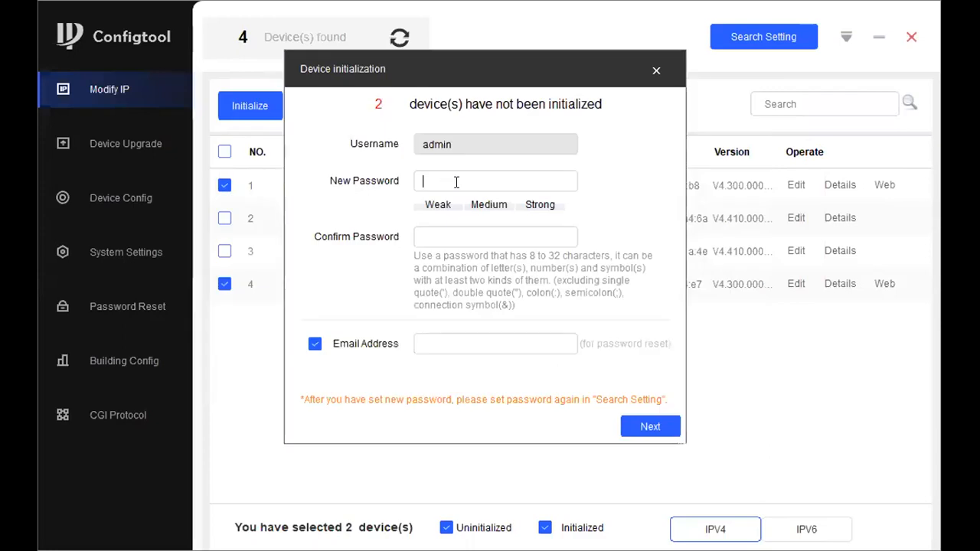
pyautogui.write('•••••')
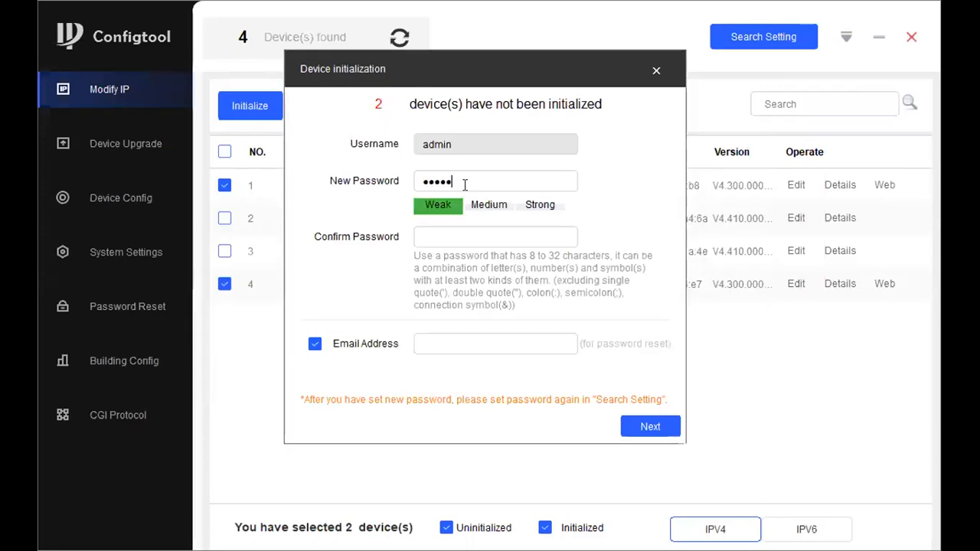
pyautogui.write('••••')
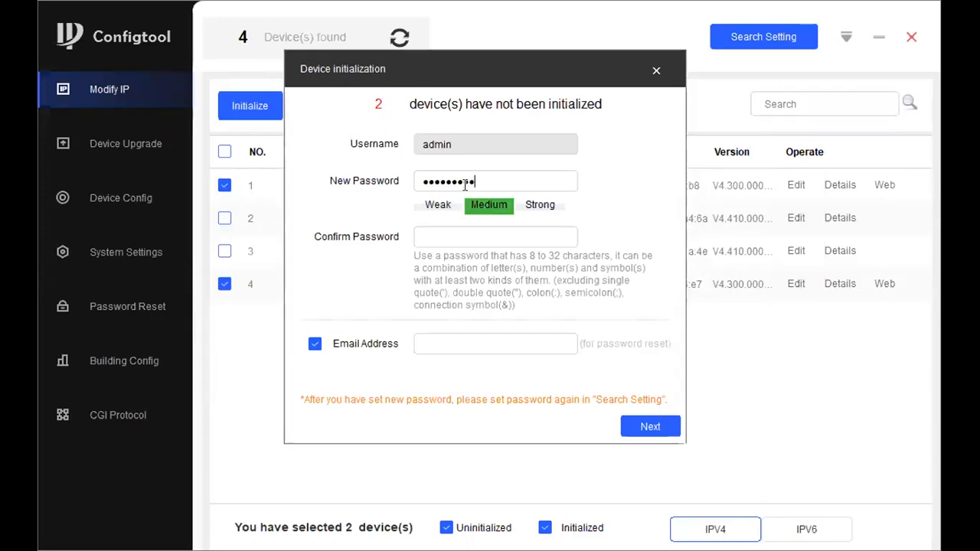
pyautogui.press('BackSpace')
pyautogui.press('BackSpace')
pyautogui.press('BackSpace')
pyautogui.press('BackSpace')
pyautogui.press('BackSpace')
pyautogui.press('BackSpace')
pyautogui.press('BackSpace')
pyautogui.press('BackSpace')
pyautogui.press('BackSpace')
pyautogui.write('•••••')
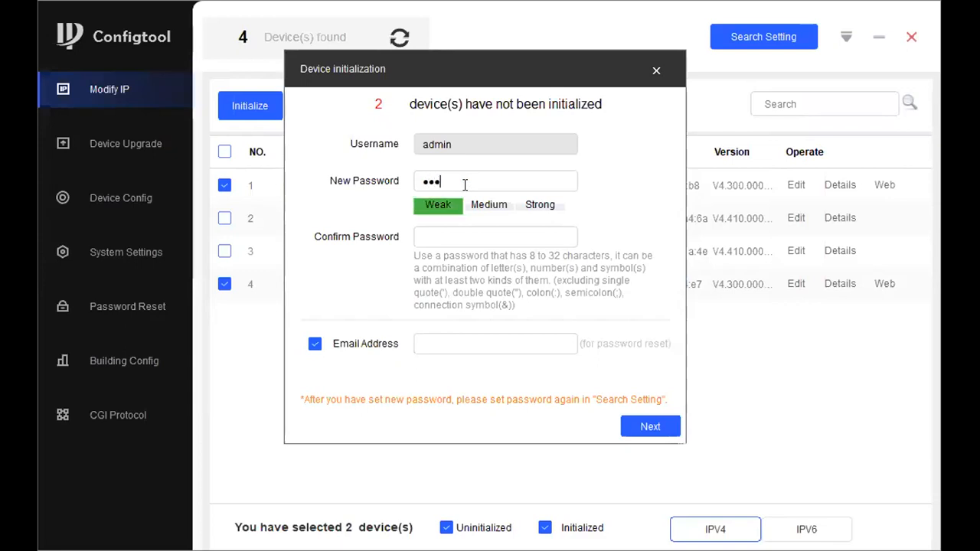
pyautogui.write('•••')
pyautogui.press('Tab')
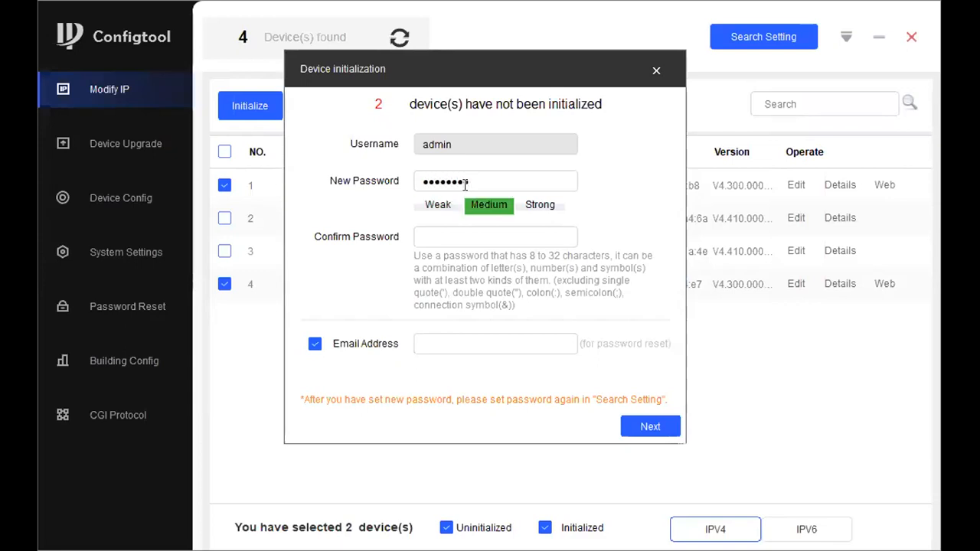
pyautogui.write('••••••••')
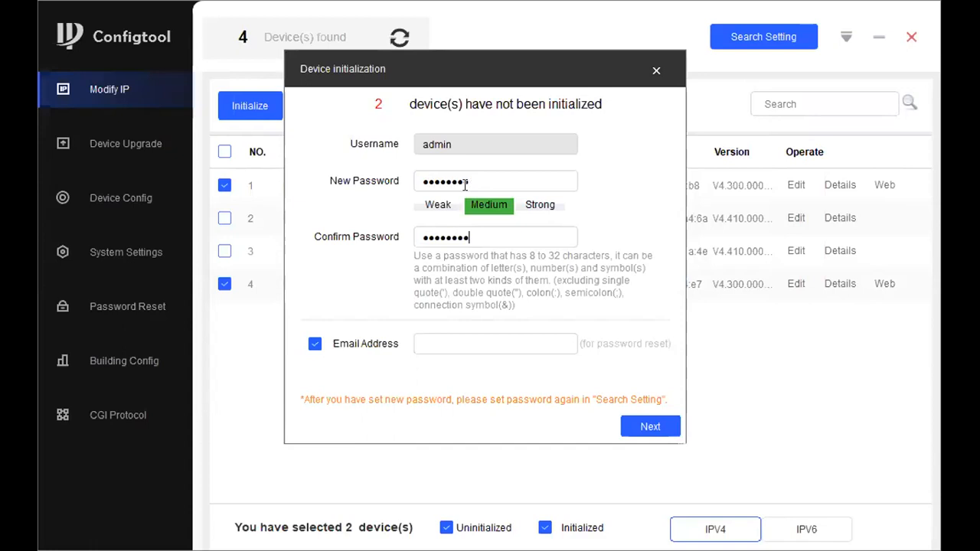
pyautogui.click(315, 345)
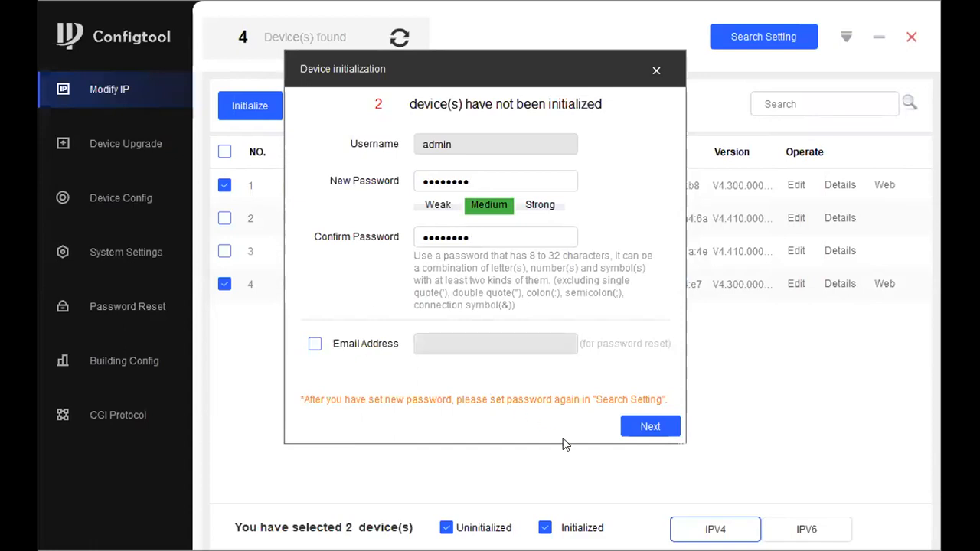
pyautogui.click(639, 430)
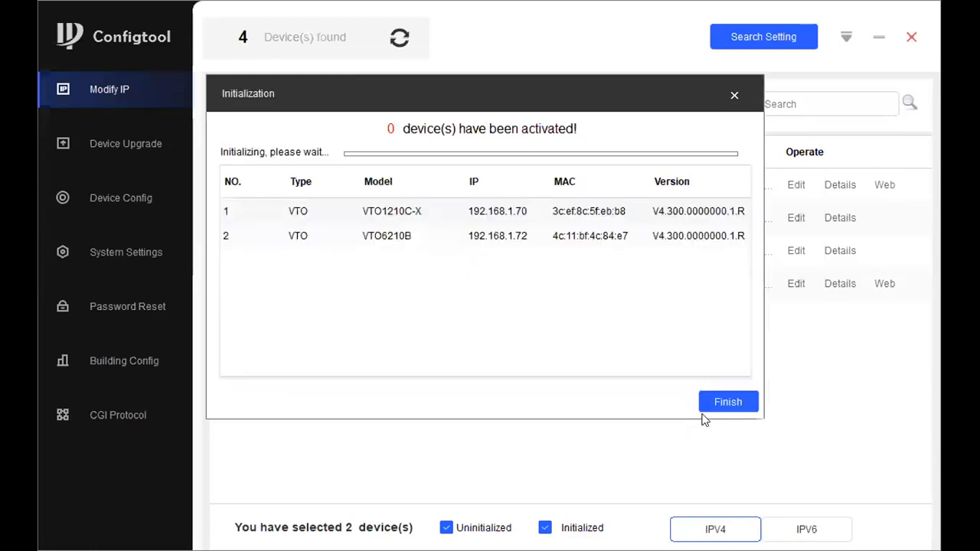
pyautogui.click(721, 404)
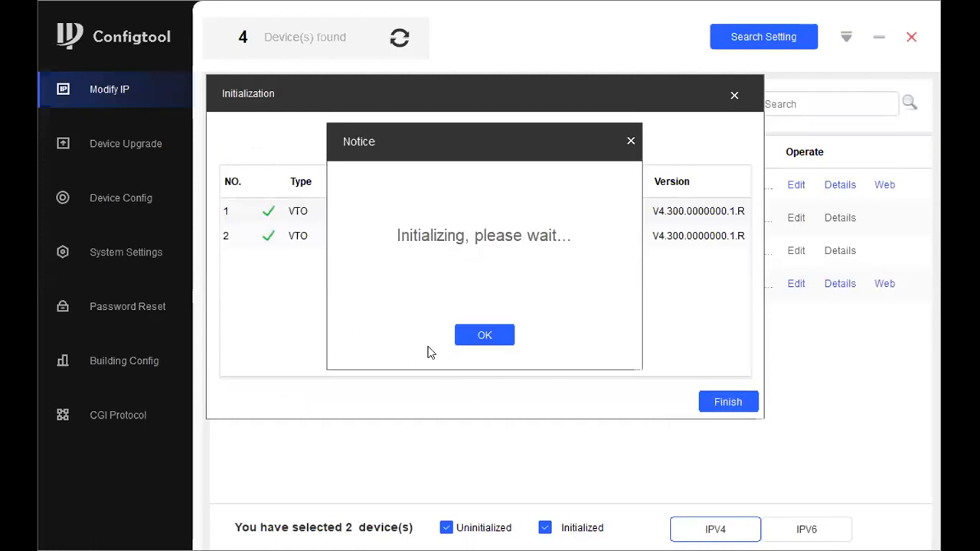
pyautogui.click(492, 335)
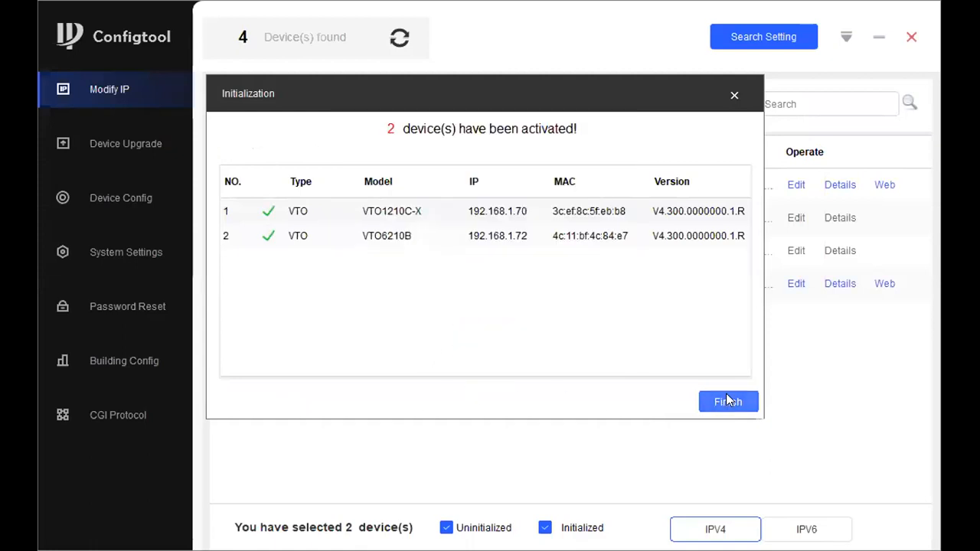
pyautogui.click(725, 392)
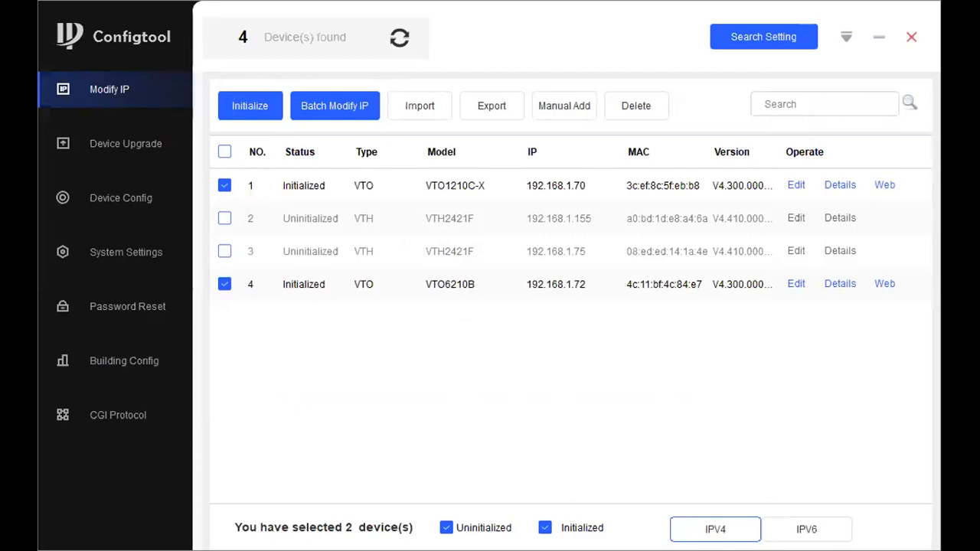
# - Rescan and select both VTH2421F indoor monitors for initialization
pyautogui.click(400, 45)
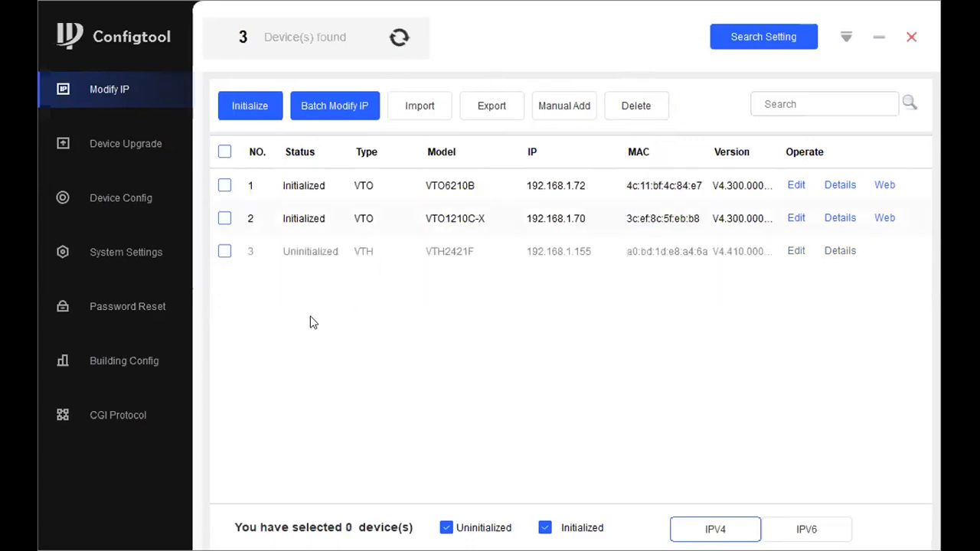
pyautogui.click(224, 252)
pyautogui.click(225, 284)
pyautogui.click(263, 110)
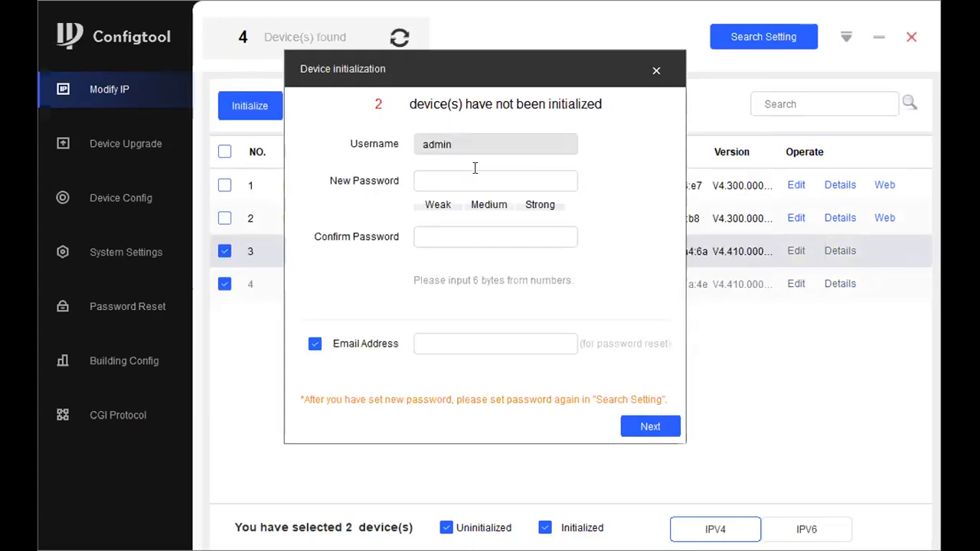
# - Set the monitors' numeric password, skip the recovery e-mail, accept language settings, and rescan
pyautogui.write('1')
pyautogui.press('BackSpace')
pyautogui.press('BackSpace')
pyautogui.press('BackSpace')
pyautogui.write('12')
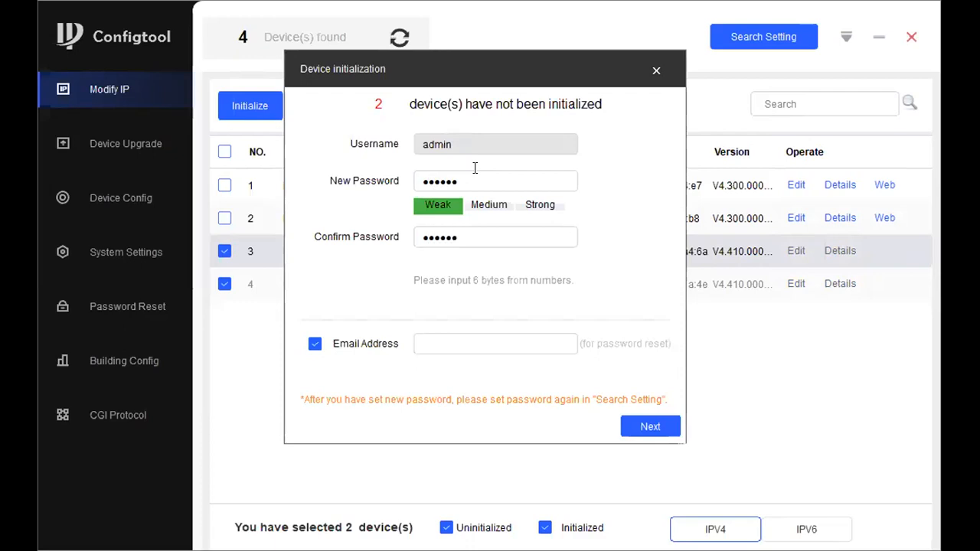
pyautogui.click(315, 343)
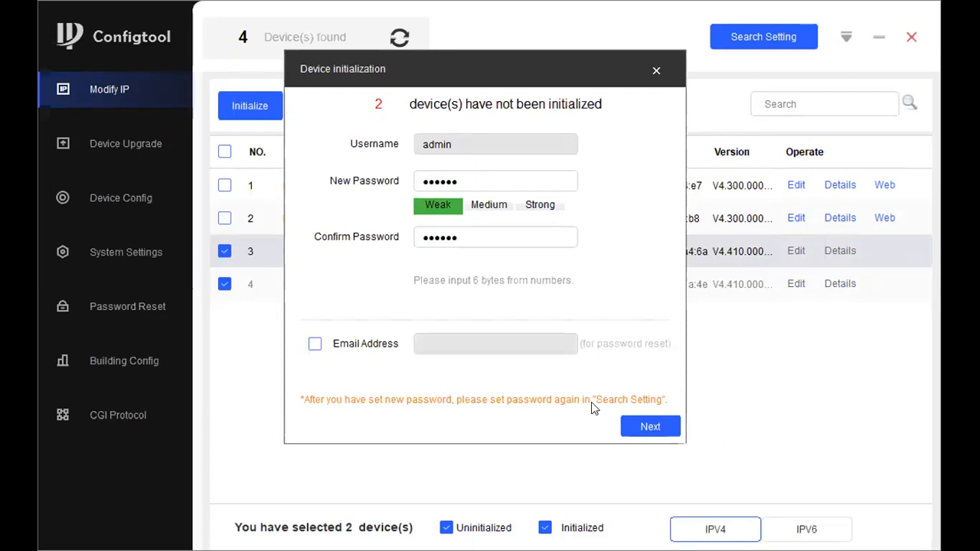
pyautogui.click(645, 421)
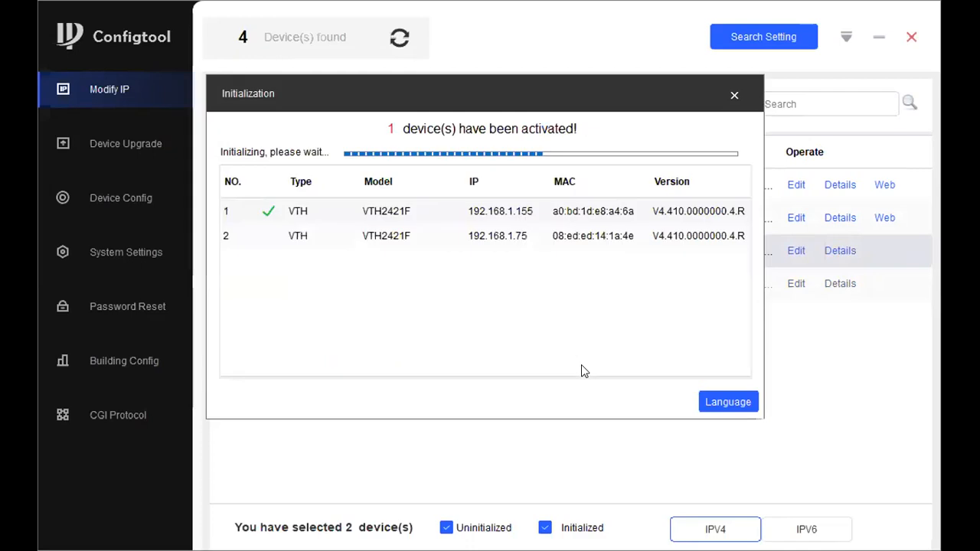
pyautogui.click(737, 403)
pyautogui.click(592, 304)
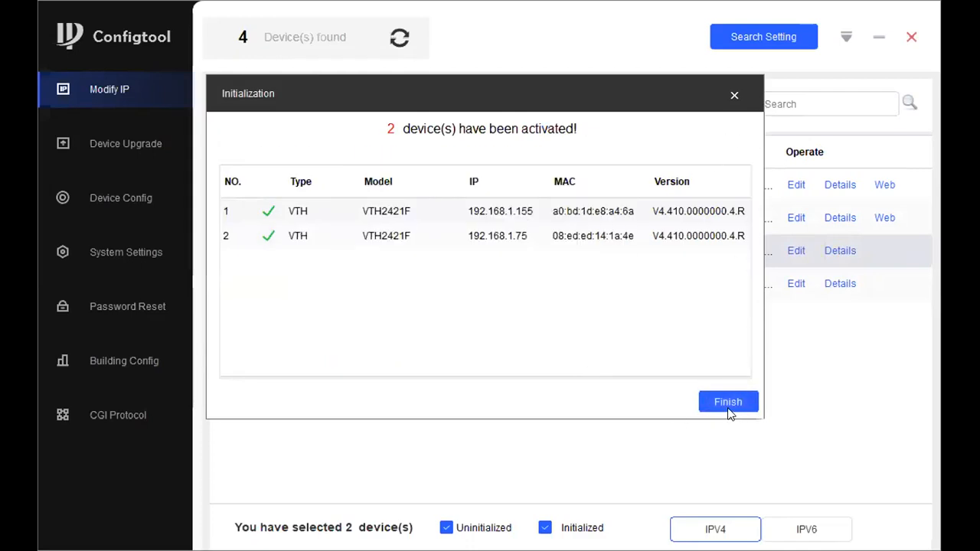
pyautogui.click(728, 403)
pyautogui.click(397, 42)
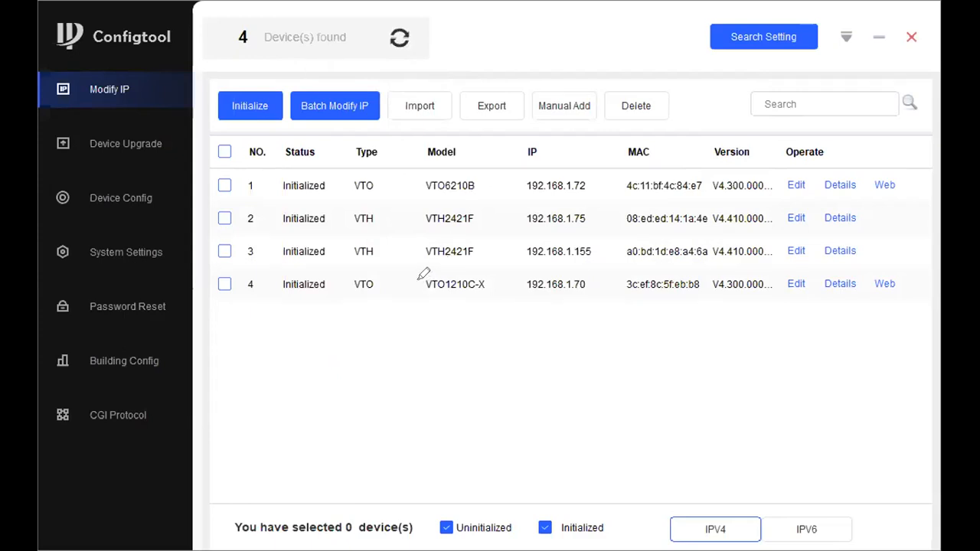
# - Rescan the network for devices several times
pyautogui.moveTo(486, 285); pyautogui.dragTo(501, 268)
pyautogui.click(399, 37)
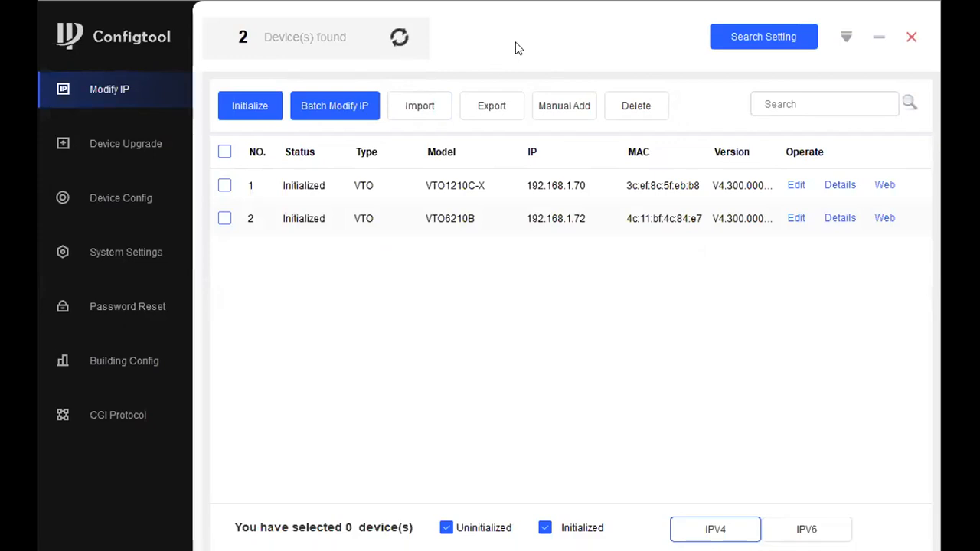
pyautogui.click(397, 40)
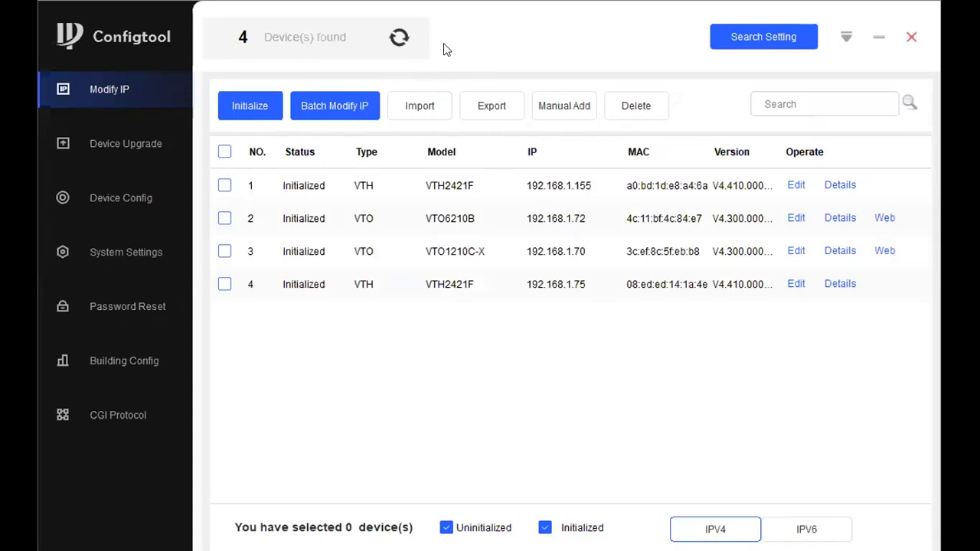
pyautogui.click(390, 44)
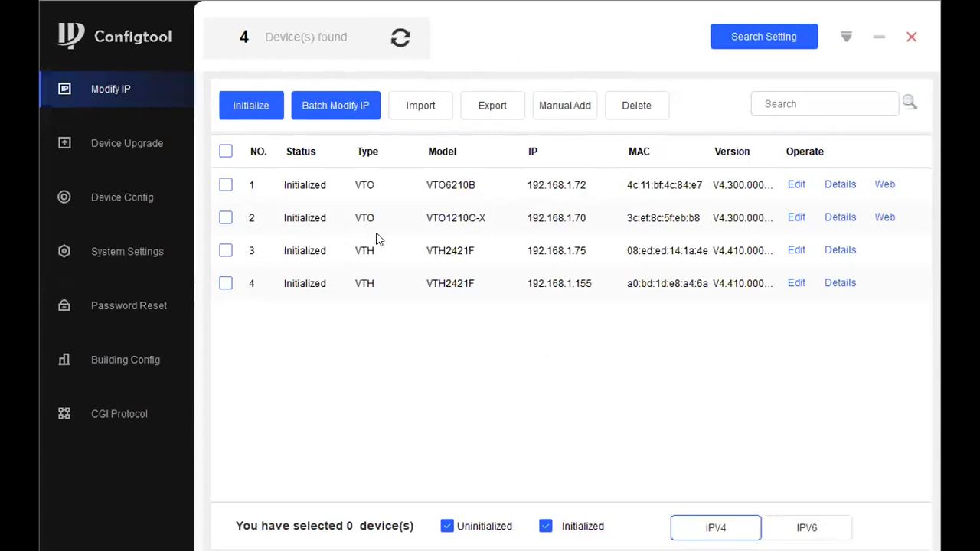
# - Limit the device search to the current segment and save a new search password
pyautogui.click(787, 38)
pyautogui.click(367, 189)
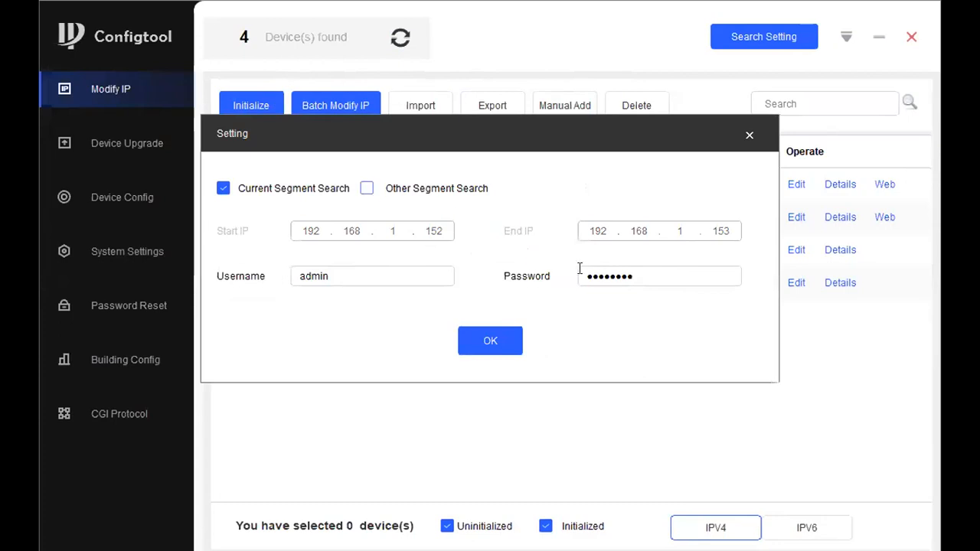
pyautogui.doubleClick(582, 274)
pyautogui.write('••••••')
pyautogui.click(503, 343)
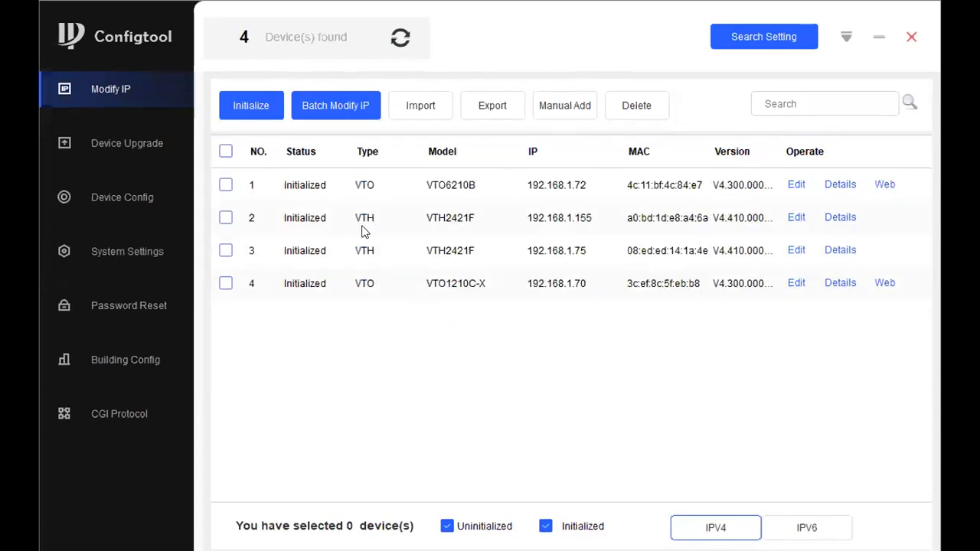
# - Go to the Device Config page listing the VTO and VTH groups
pyautogui.click(761, 36)
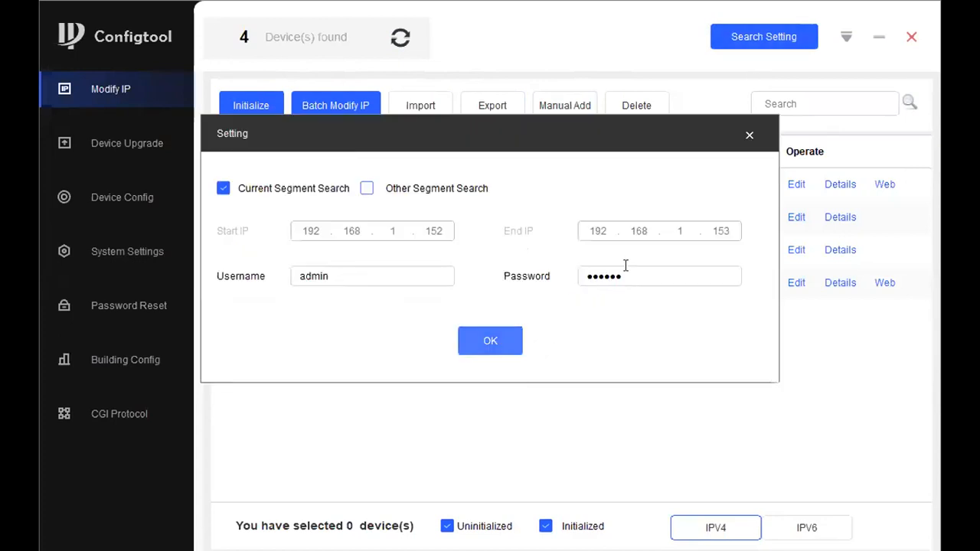
pyautogui.click(747, 135)
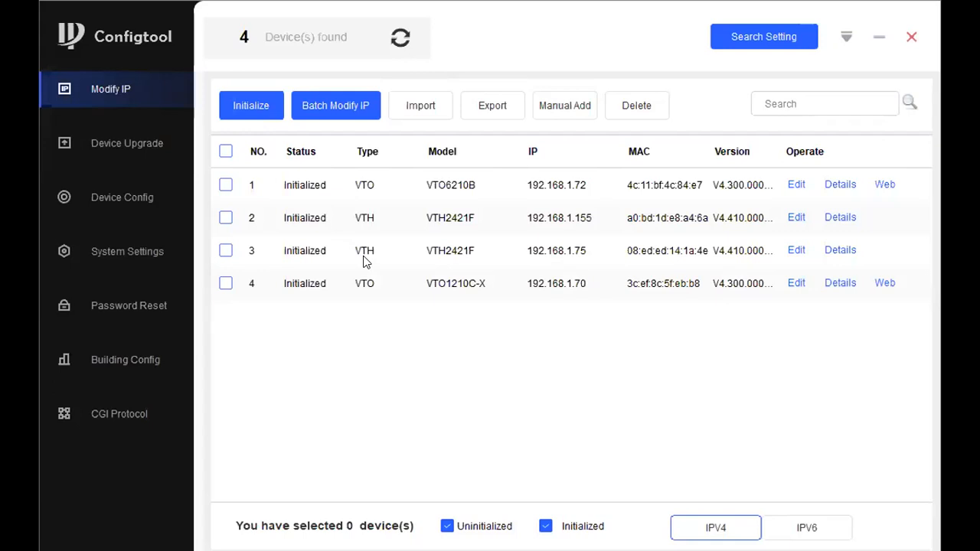
pyautogui.click(125, 141)
pyautogui.click(135, 192)
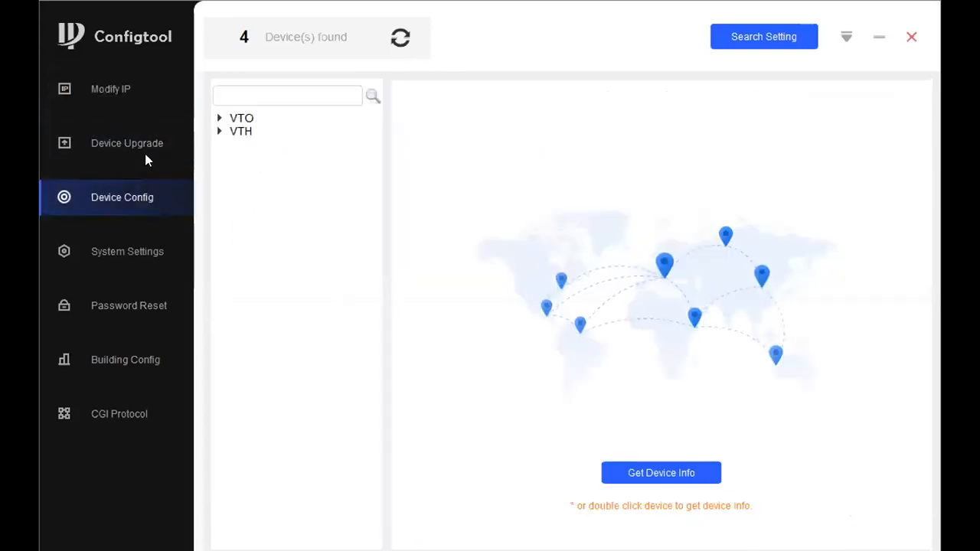
# - Load the network settings of VTH monitor 192.168.1.155 from the Device Config tree
pyautogui.click(162, 98)
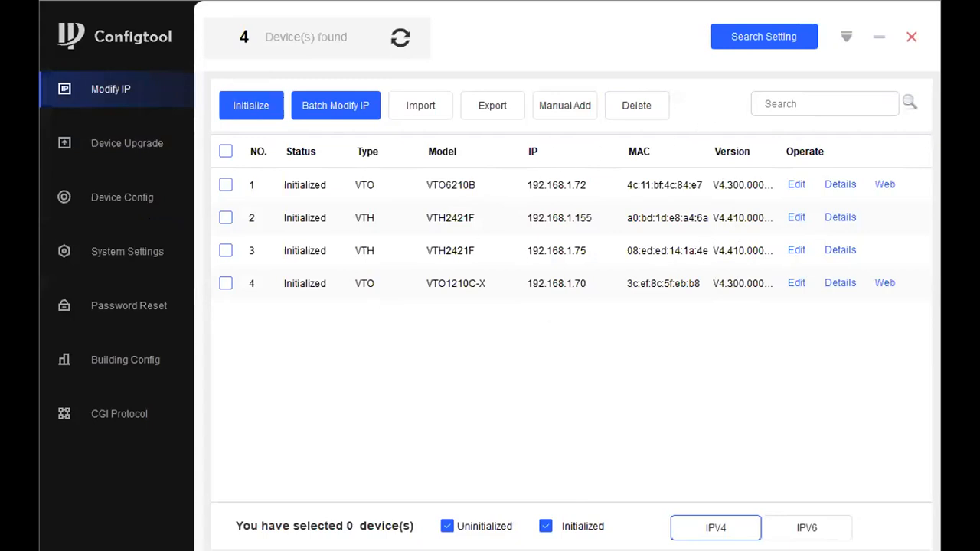
pyautogui.click(129, 241)
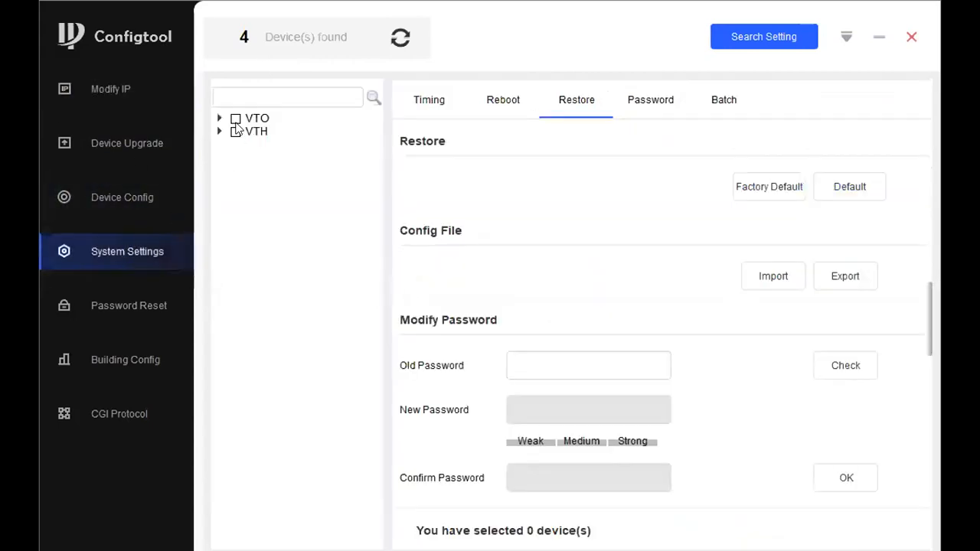
pyautogui.click(141, 193)
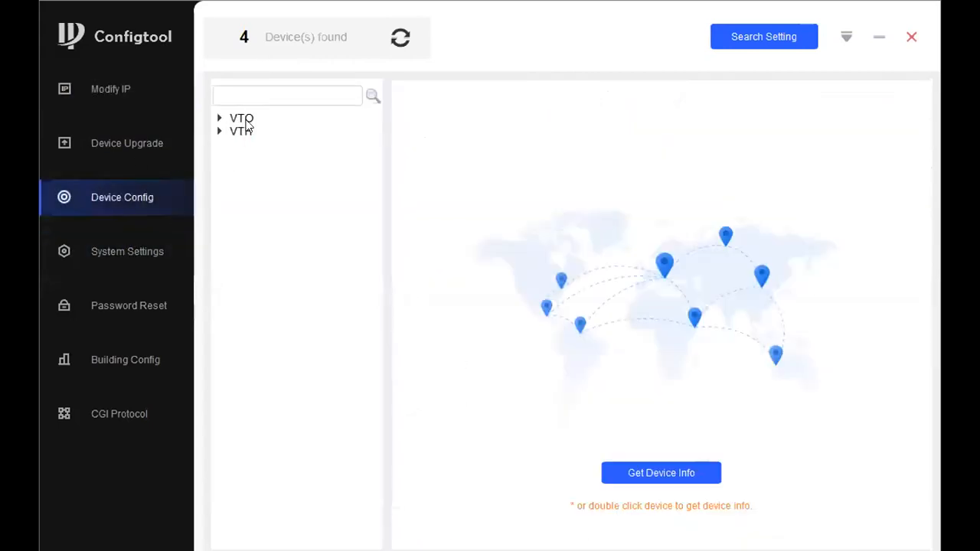
pyautogui.click(219, 131)
pyautogui.doubleClick(310, 145)
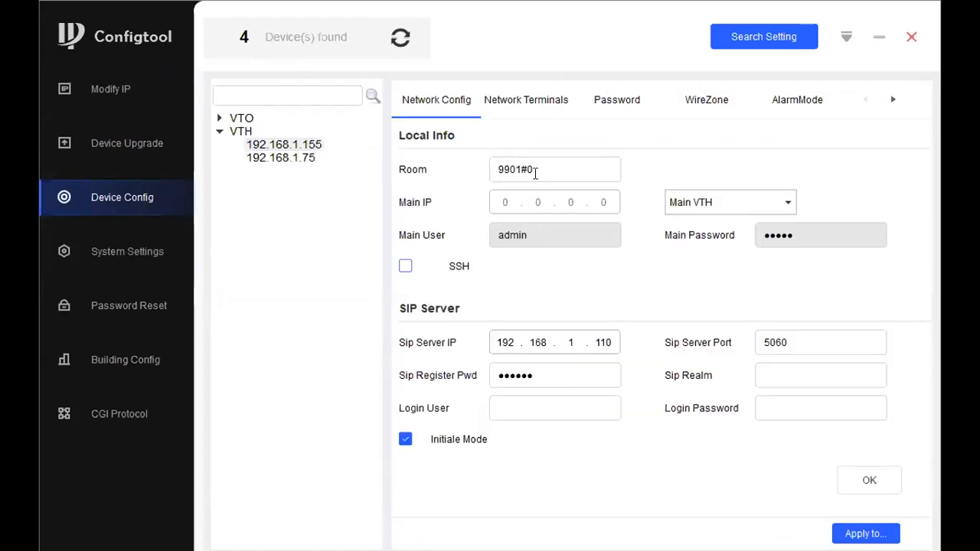
# - Change the monitor's room number from 9901#0 to 101 and save it
pyautogui.moveTo(535, 172); pyautogui.dragTo(477, 139)
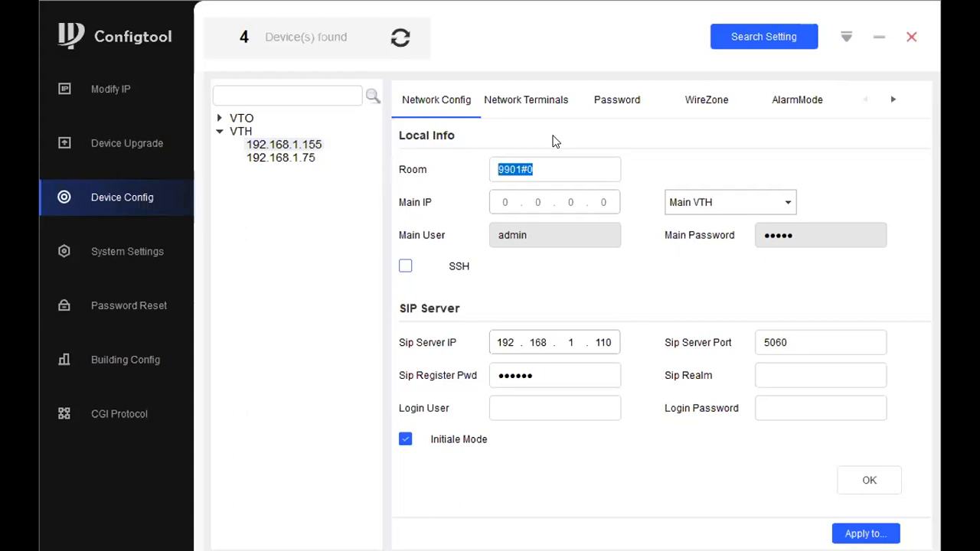
pyautogui.write('101')
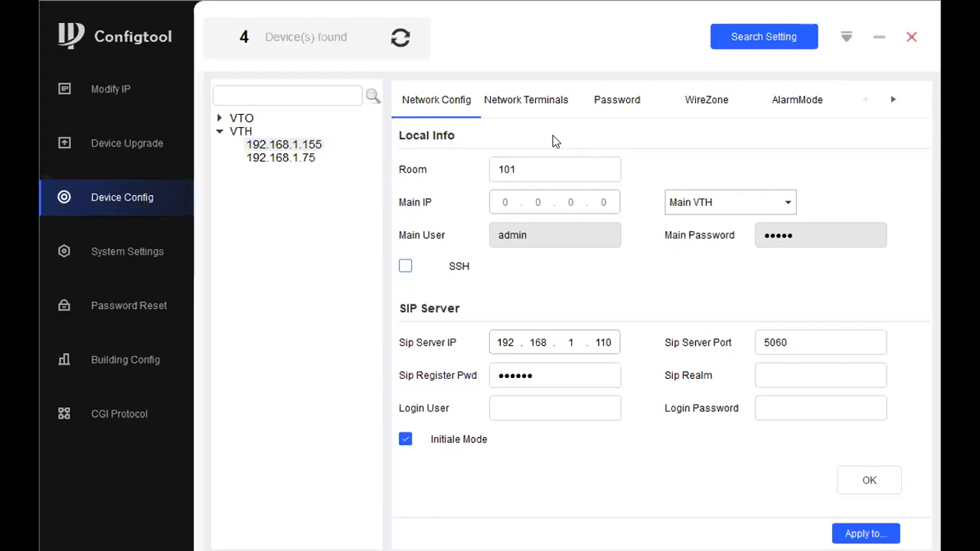
pyautogui.click(865, 481)
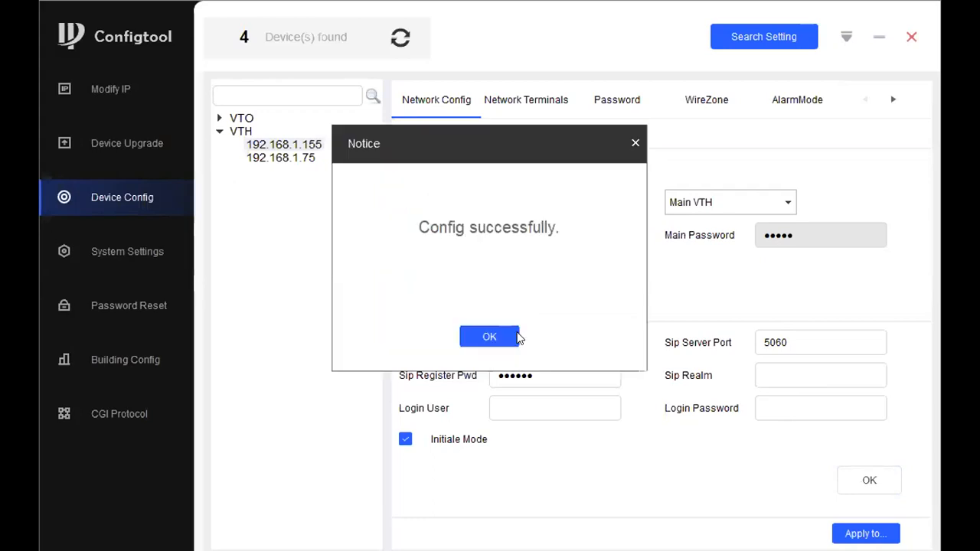
pyautogui.click(490, 337)
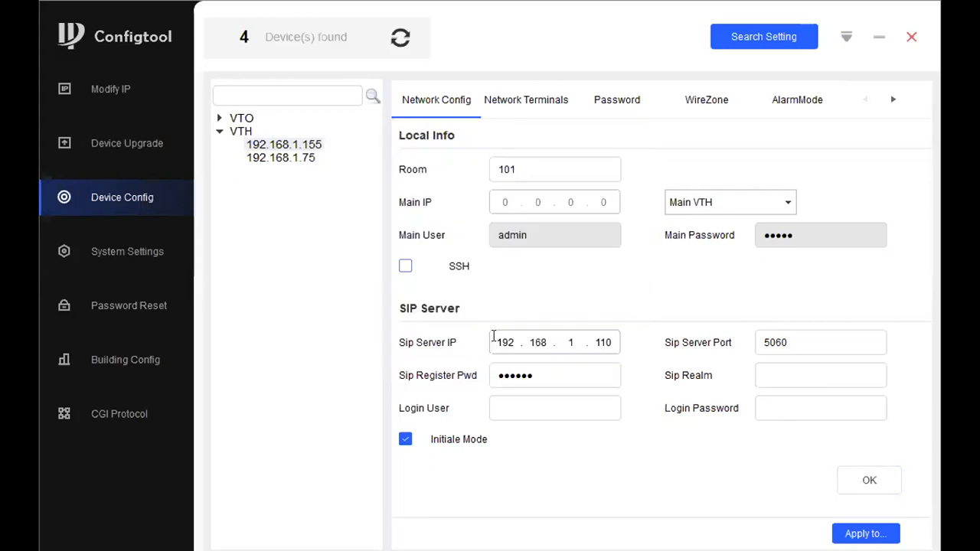
# - Point the SIP server to 192.168.1.70 with realm VDP, login admin and its password
pyautogui.press('BackSpace')
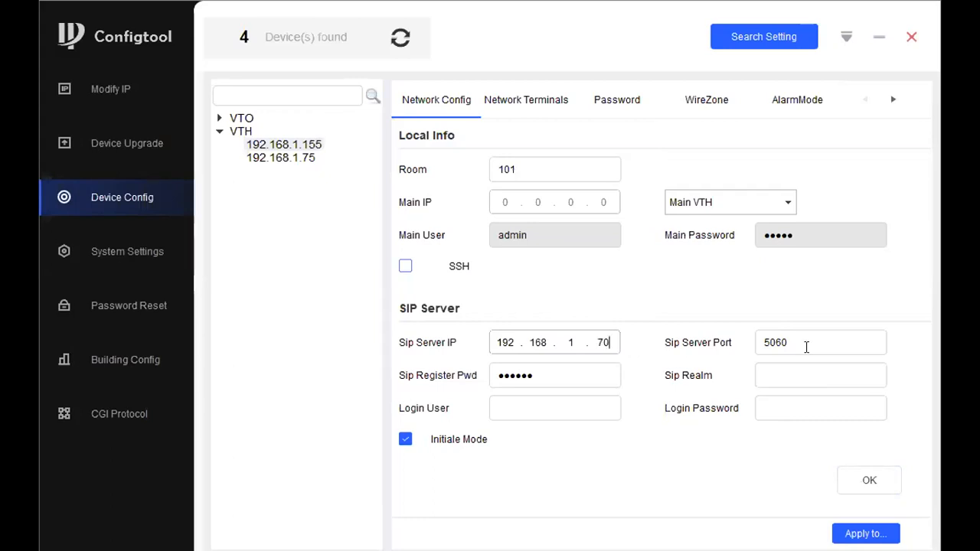
pyautogui.click(800, 343)
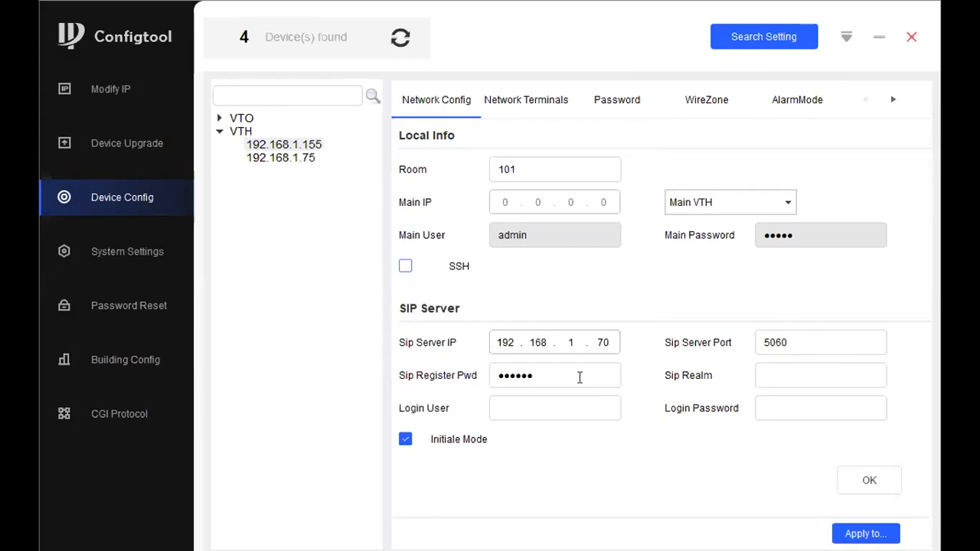
pyautogui.click(821, 368)
pyautogui.write('VDP')
pyautogui.write('admin')
pyautogui.press('Tab')
pyautogui.write('admin123')
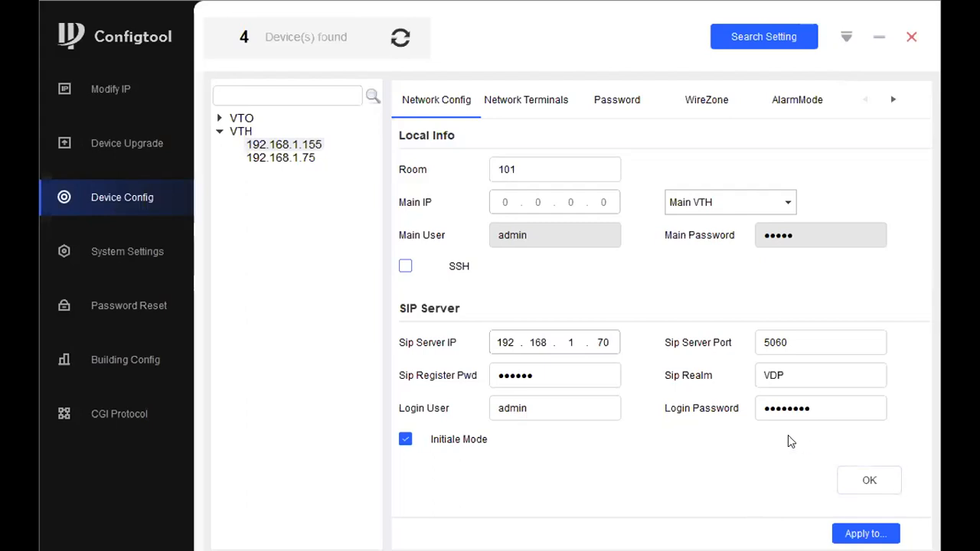
pyautogui.click(501, 339)
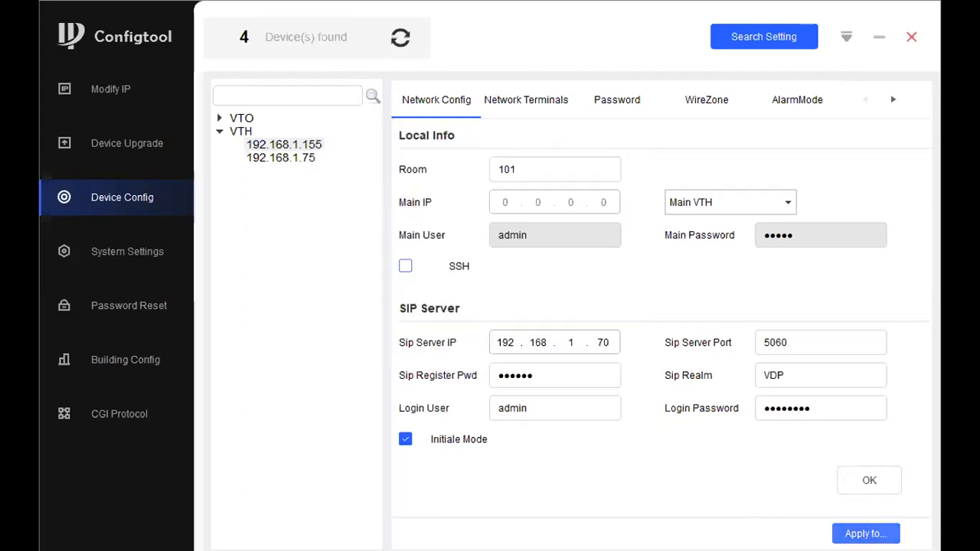
# - Apply the SIP server settings to both indoor monitors
pyautogui.click(865, 534)
pyautogui.click(235, 119)
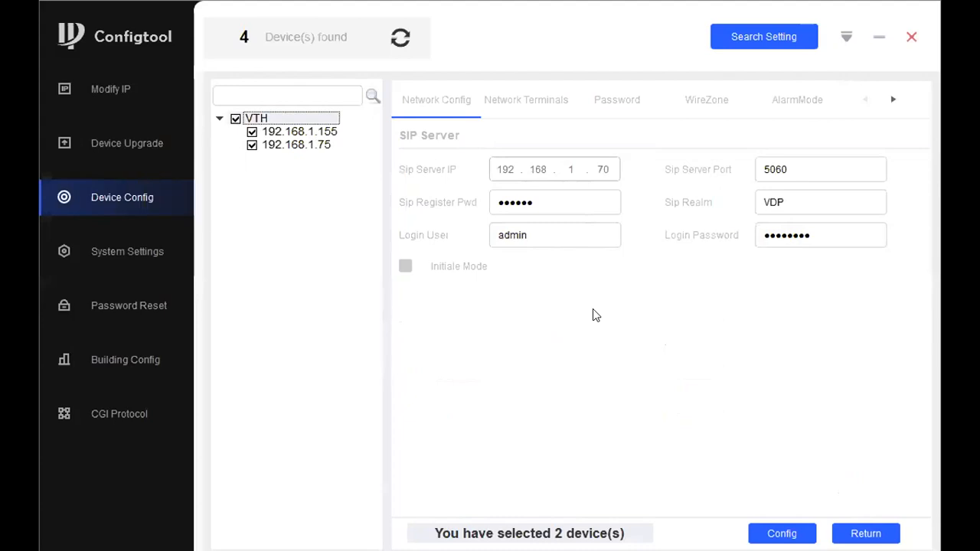
pyautogui.click(796, 533)
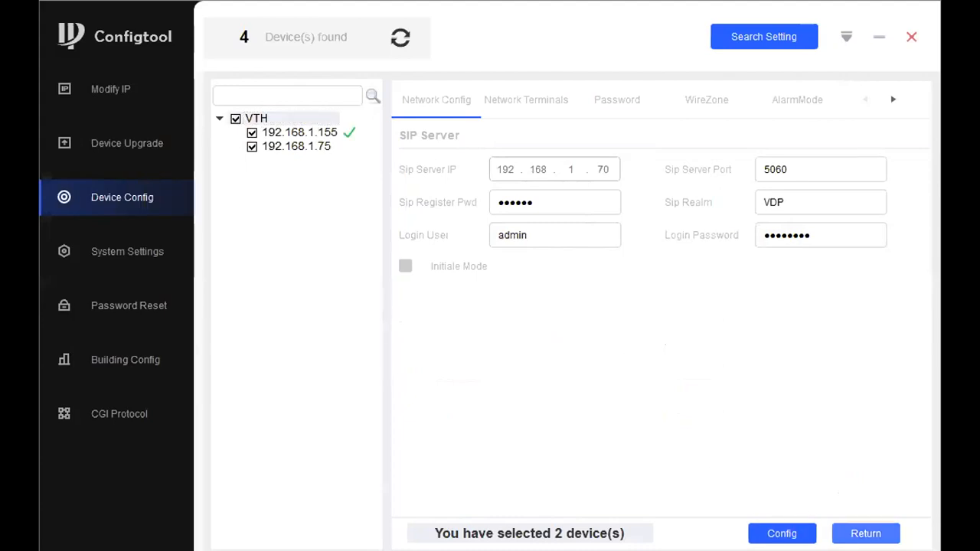
pyautogui.click(865, 533)
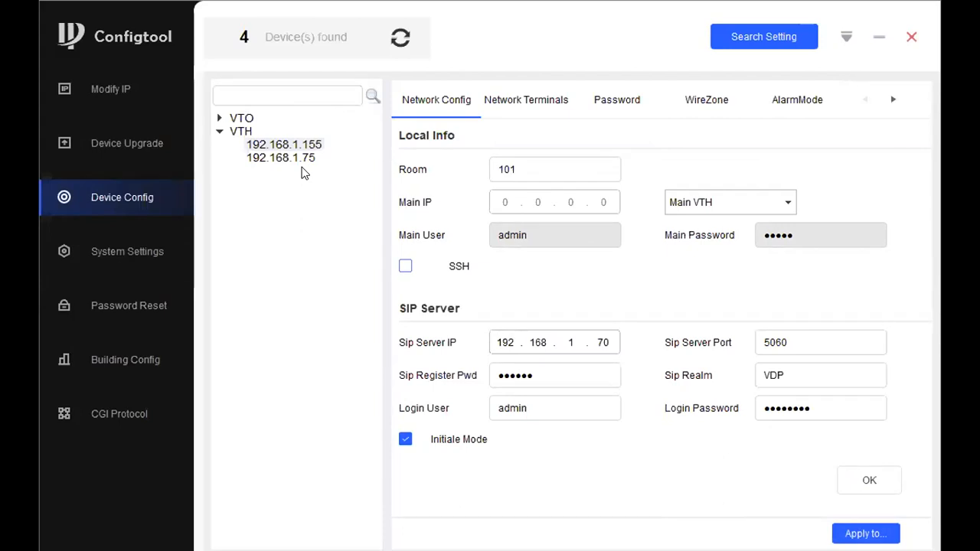
# - Set the master VTO to 192.168.1.70, enabled, with an updated password, and save
pyautogui.click(492, 105)
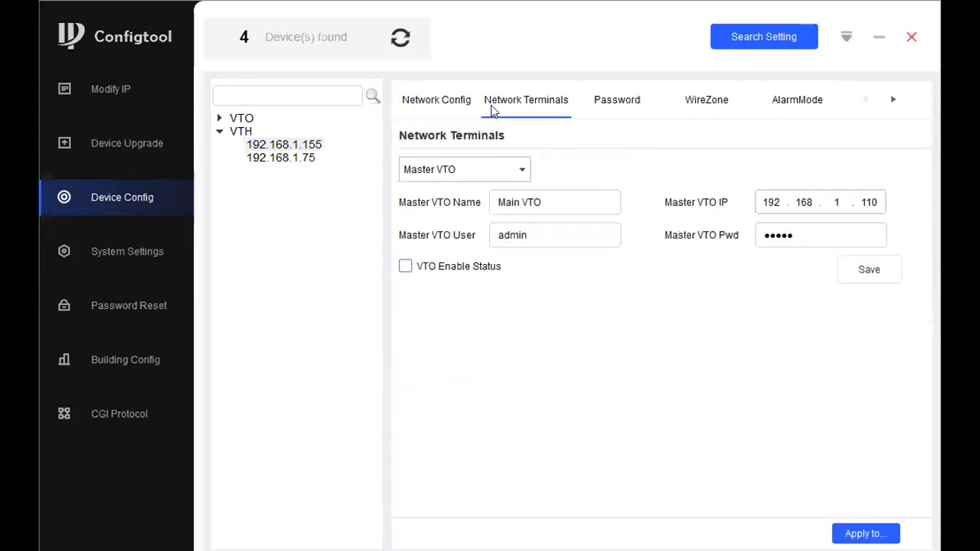
pyautogui.doubleClick(884, 196)
pyautogui.press('BackSpace')
pyautogui.write('70')
pyautogui.click(409, 266)
pyautogui.doubleClick(806, 238)
pyautogui.write('admin123')
pyautogui.click(872, 274)
pyautogui.click(506, 337)
# - Apply the master VTO settings to both indoor monitors
pyautogui.click(838, 533)
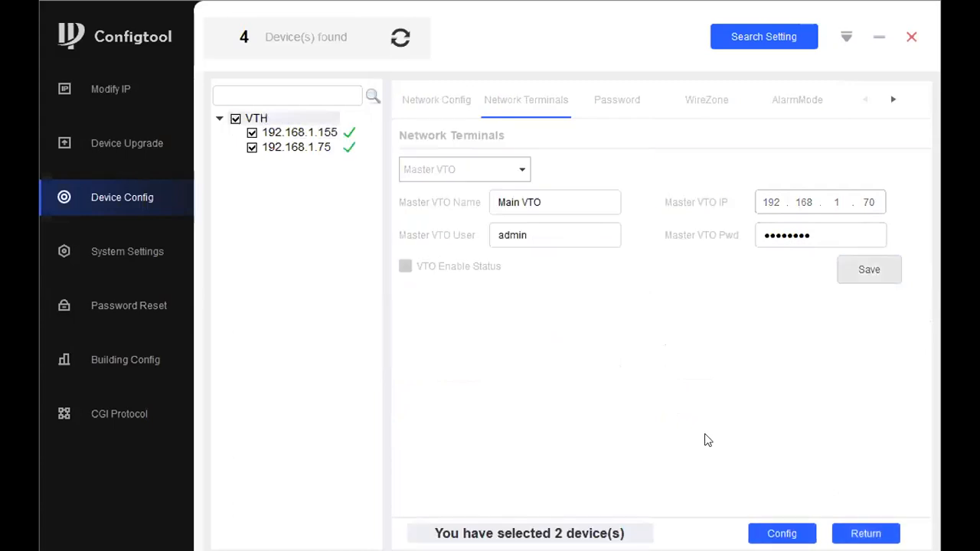
pyautogui.click(781, 534)
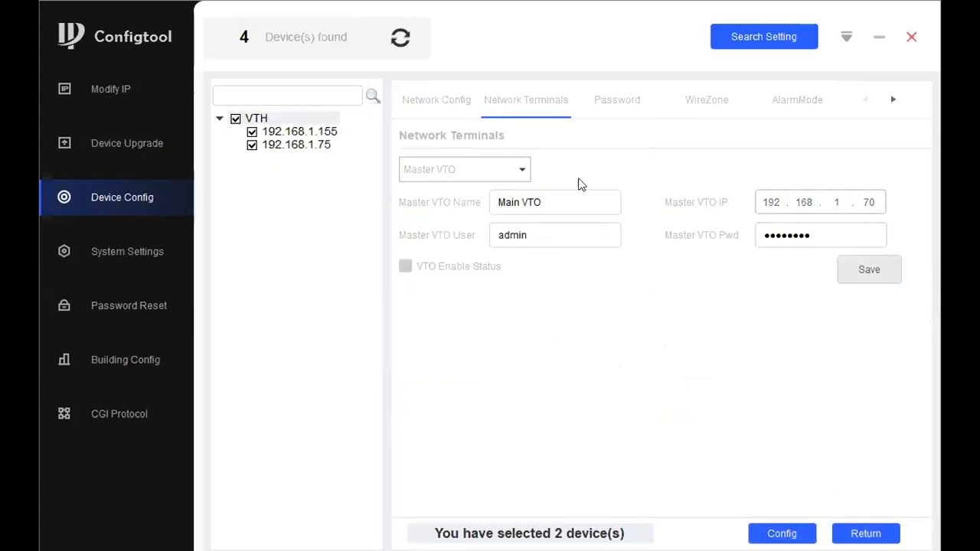
pyautogui.click(865, 534)
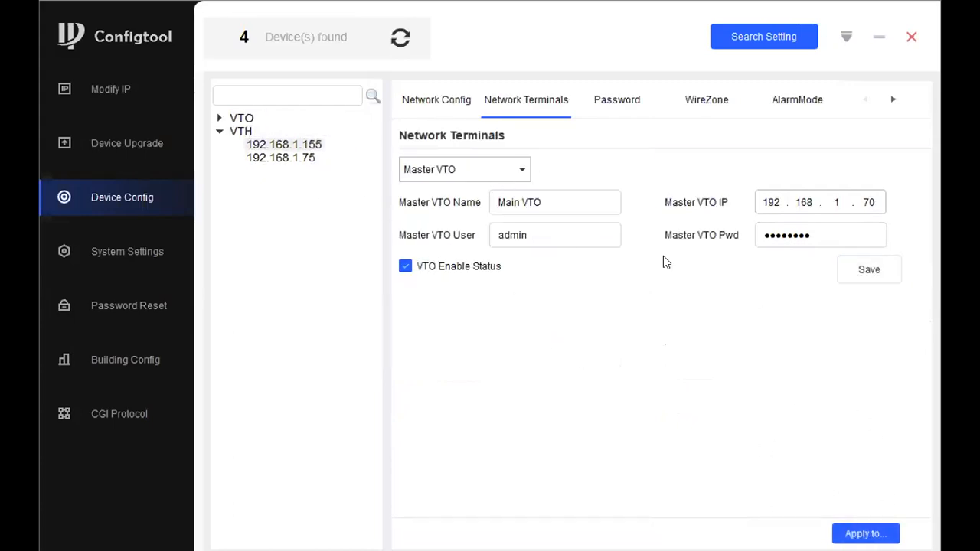
# - Show the Modify IP list of the four devices with their models and IP addresses
pyautogui.click(454, 103)
pyautogui.click(132, 92)
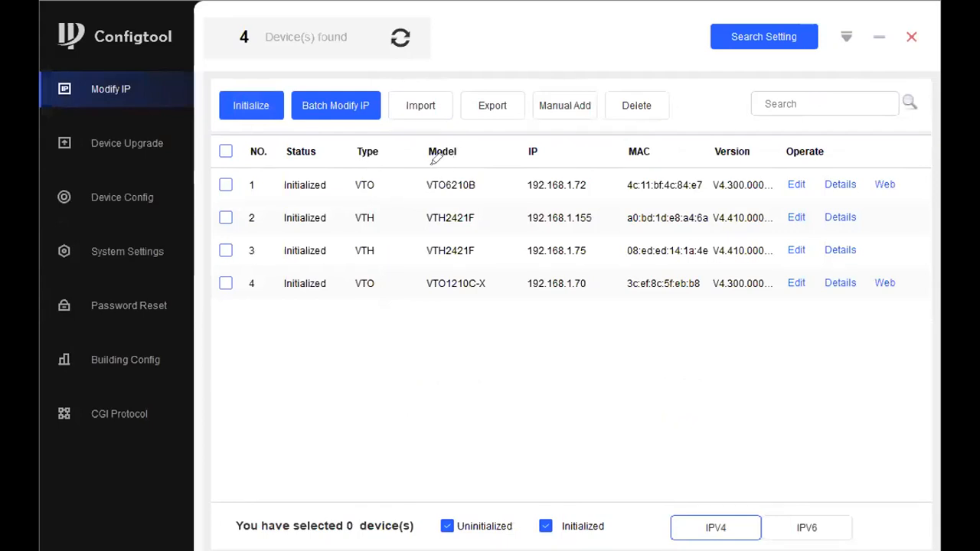
pyautogui.moveTo(548, 273)
pyautogui.mouseDown()
pyautogui.moveTo(505, 297)
pyautogui.moveTo(588, 268)
pyautogui.moveTo(510, 264)
pyautogui.mouseUp()
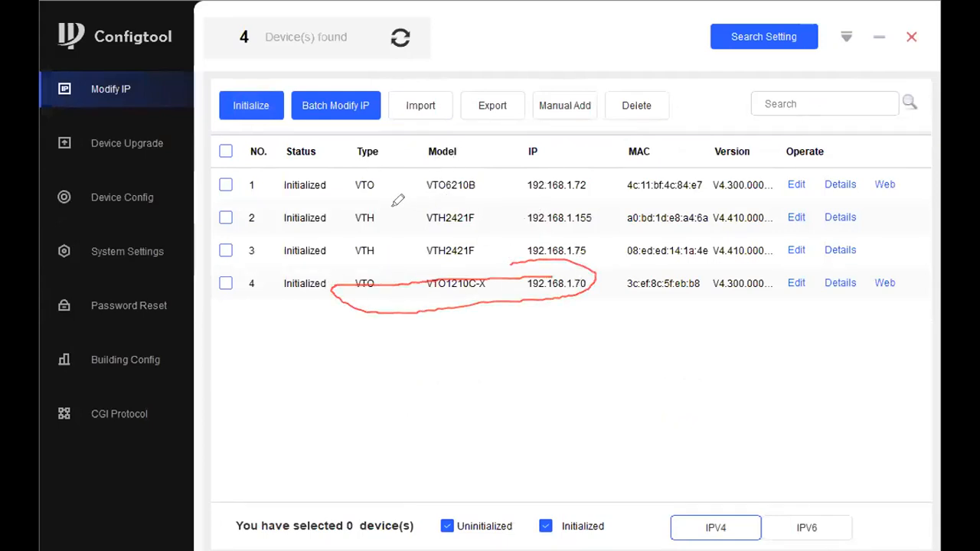
pyautogui.moveTo(460, 172)
pyautogui.mouseDown()
pyautogui.moveTo(426, 177)
pyautogui.moveTo(477, 178)
pyautogui.moveTo(447, 164)
pyautogui.mouseUp()
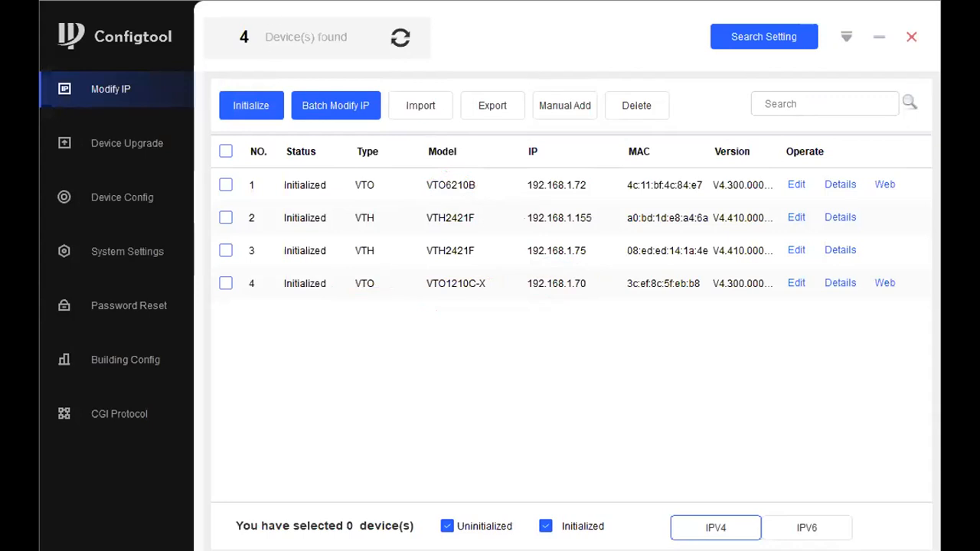
# - Open monitor 192.168.1.155's Network Terminals settings and switch to Slave VTO 1
pyautogui.click(131, 195)
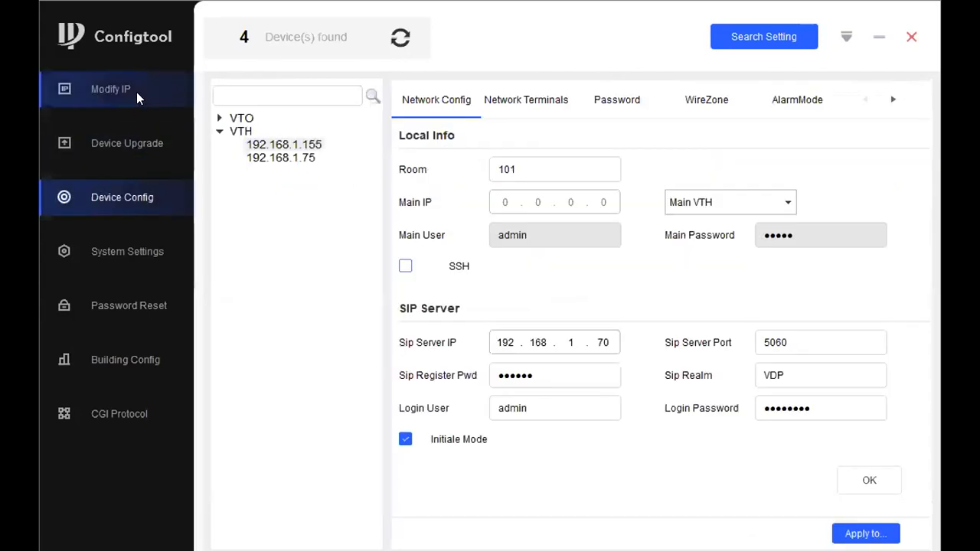
pyautogui.click(331, 144)
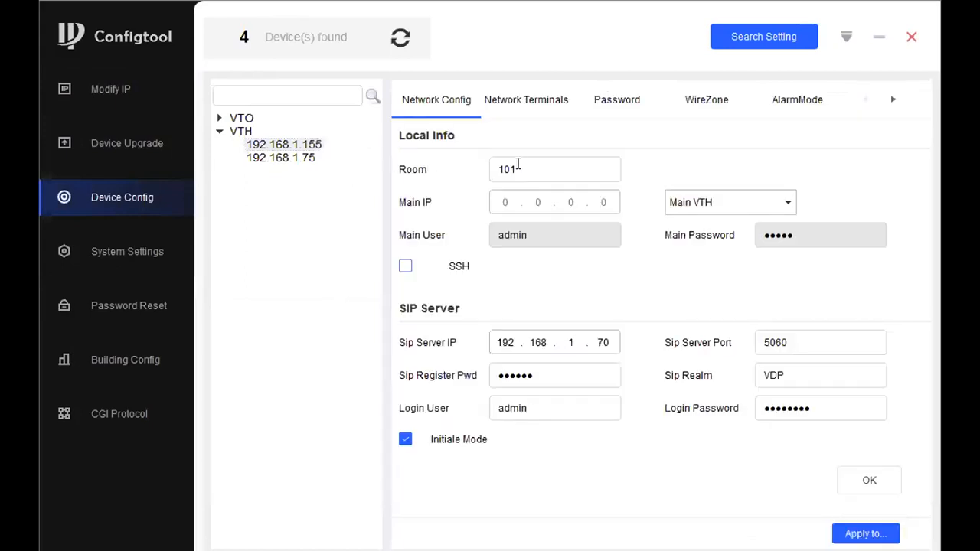
pyautogui.click(512, 101)
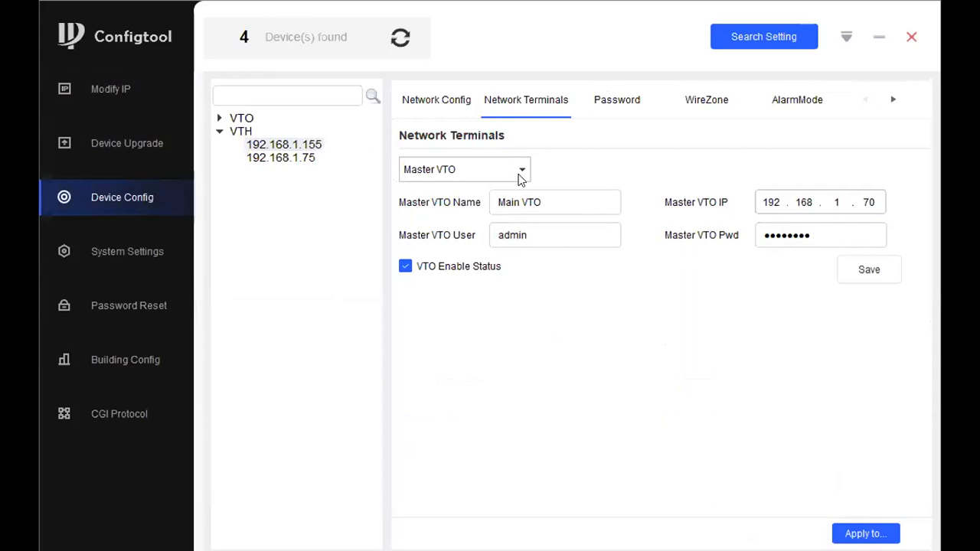
pyautogui.click(448, 169)
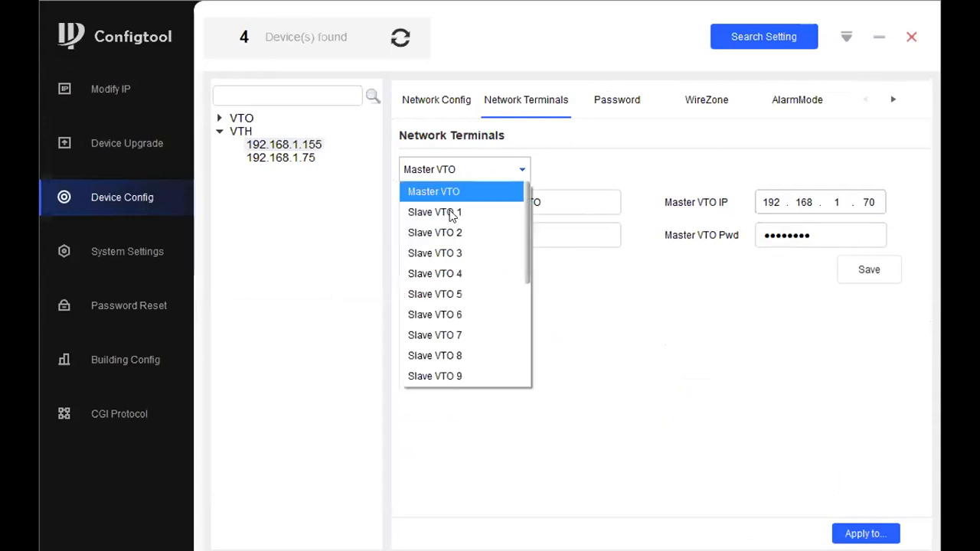
pyautogui.click(452, 212)
# - Name Slave VTO 1 'door vto' with address 192.168.1.72
pyautogui.moveTo(571, 205); pyautogui.dragTo(406, 179)
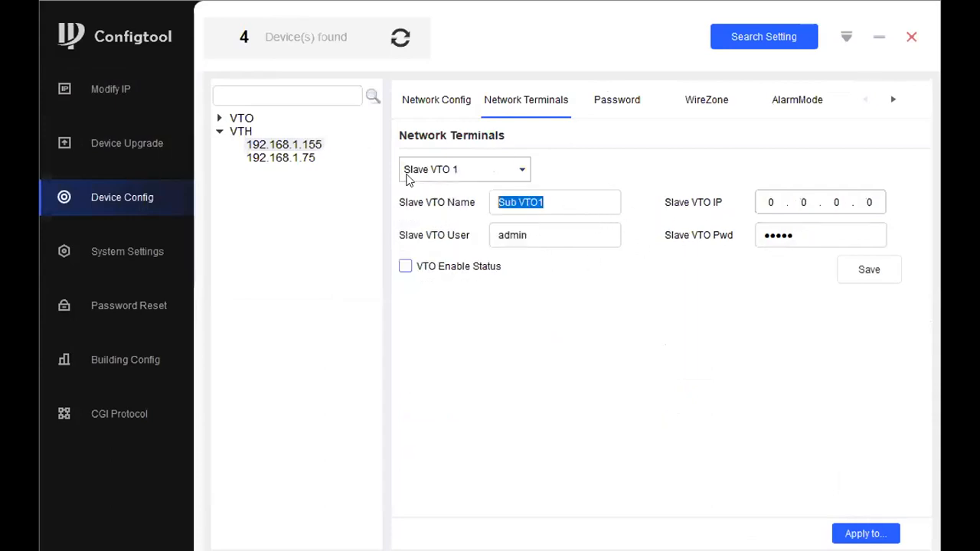
pyautogui.write('door')
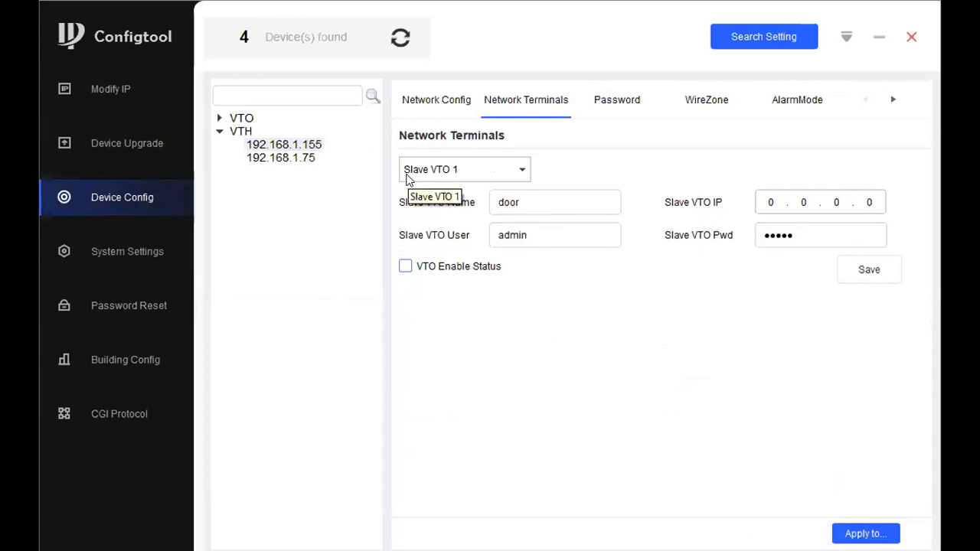
pyautogui.write(' vto')
pyautogui.click(781, 203)
pyautogui.write('192 . 168 . 1 . 1')
pyautogui.press('BackSpace')
pyautogui.write('73')
pyautogui.press('BackSpace')
pyautogui.write('2')
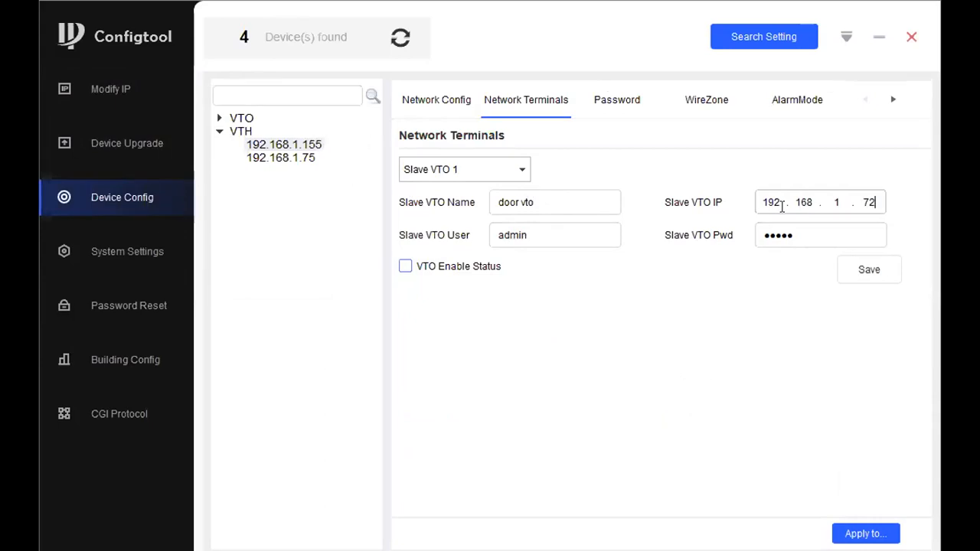
# - Set the slave VTO password, enable and save it, then reload both monitors' terminal settings
pyautogui.moveTo(794, 235); pyautogui.dragTo(760, 235)
pyautogui.write('12')
pyautogui.press('BackSpace')
pyautogui.press('BackSpace')
pyautogui.write('12345678')
pyautogui.click(406, 265)
pyautogui.click(868, 269)
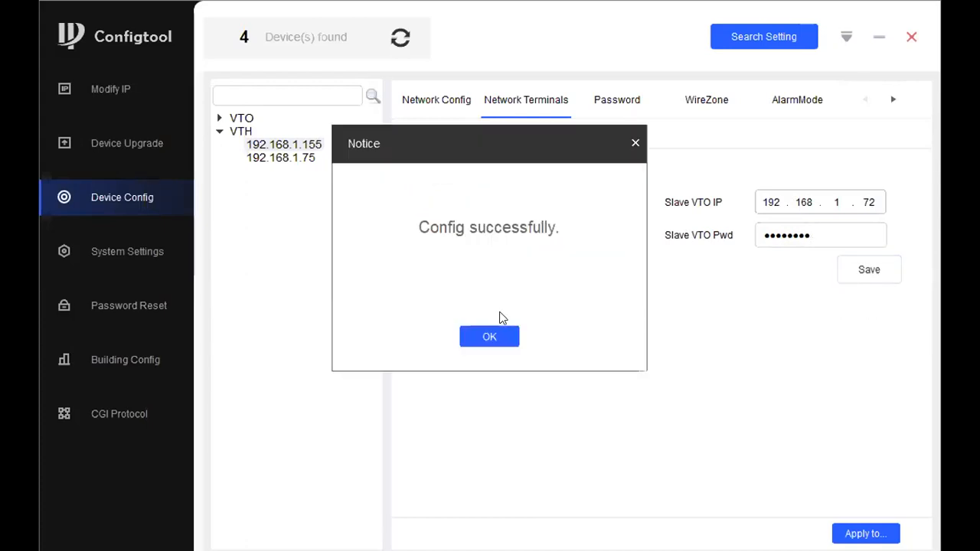
pyautogui.click(490, 336)
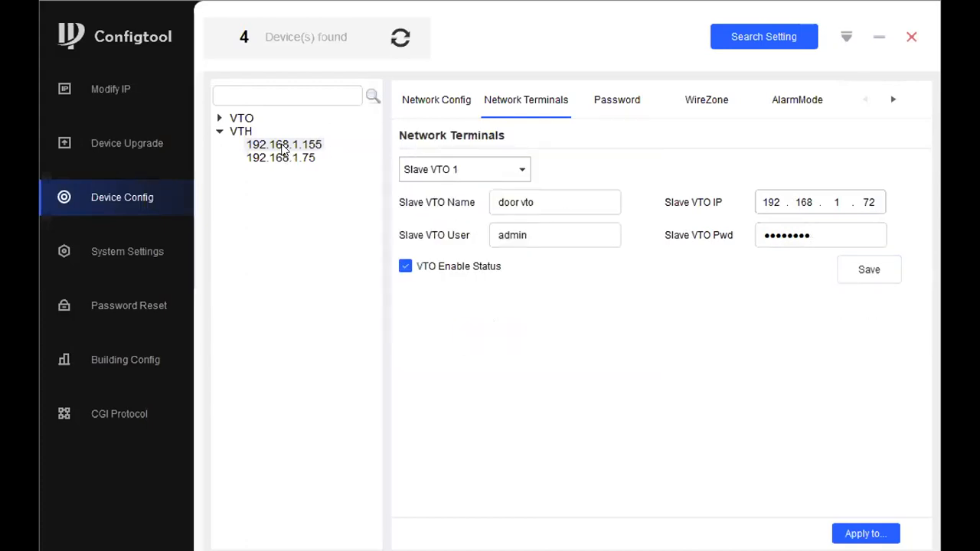
pyautogui.click(306, 158)
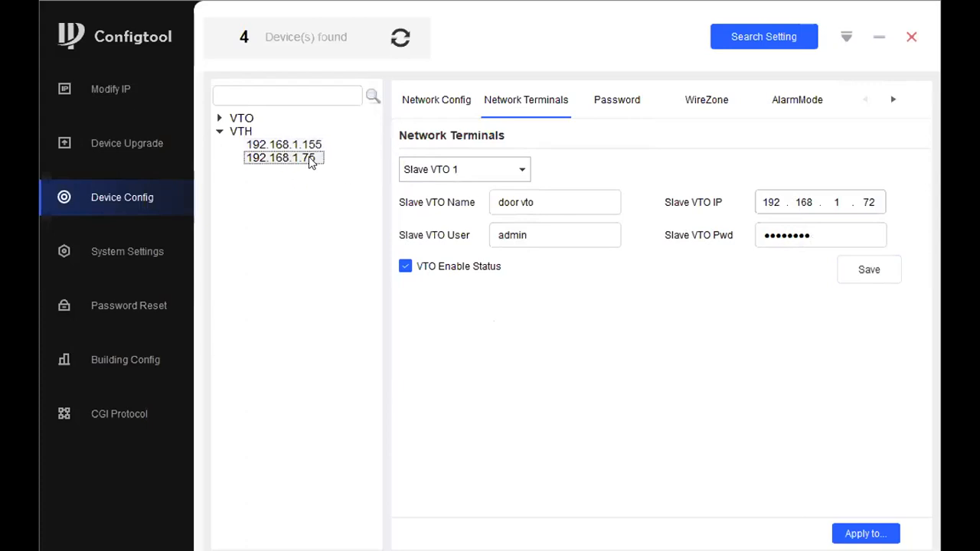
pyautogui.click(309, 145)
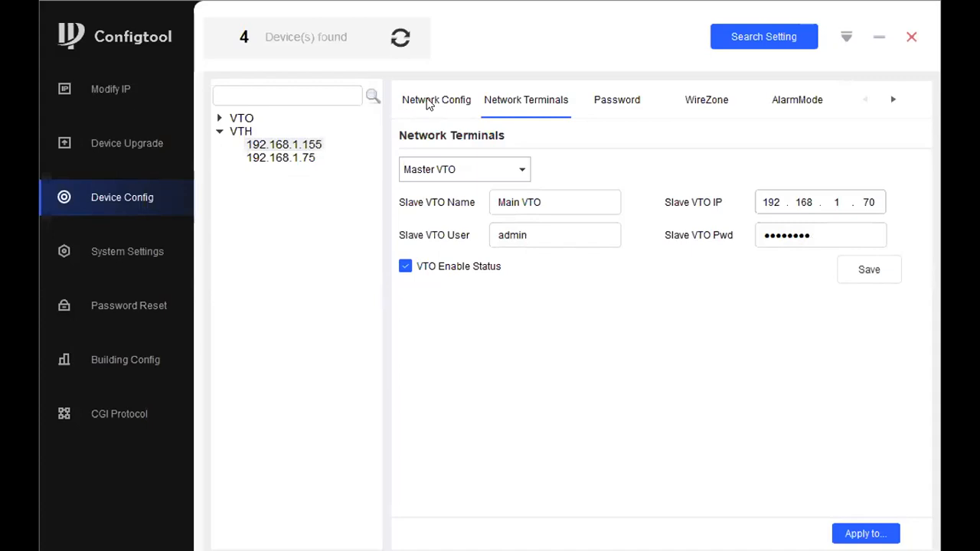
# - Change monitor 192.168.1.75 to room 102, save, check 192.168.1.155 shows 101, and rescan
pyautogui.click(427, 102)
pyautogui.click(311, 159)
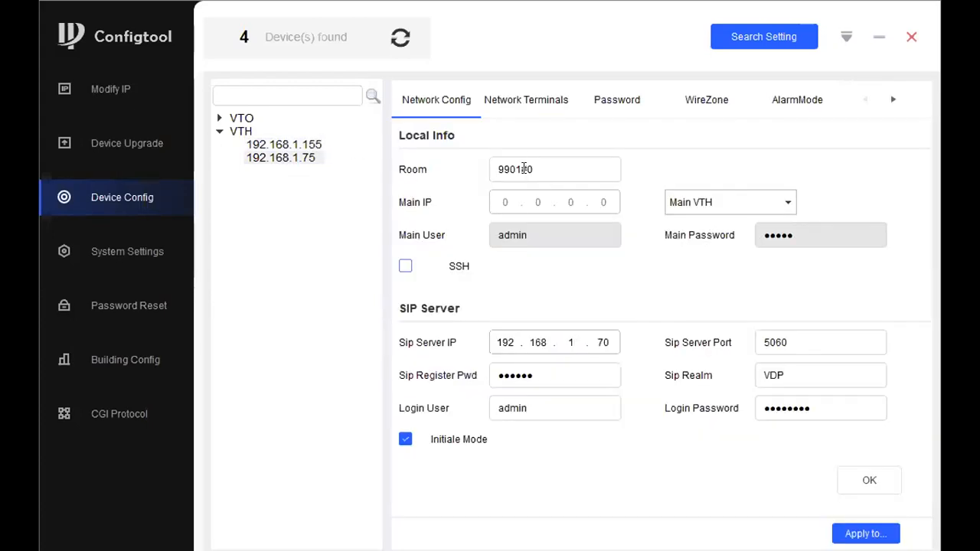
pyautogui.click(303, 160)
pyautogui.moveTo(547, 165); pyautogui.dragTo(422, 142)
pyautogui.write('102')
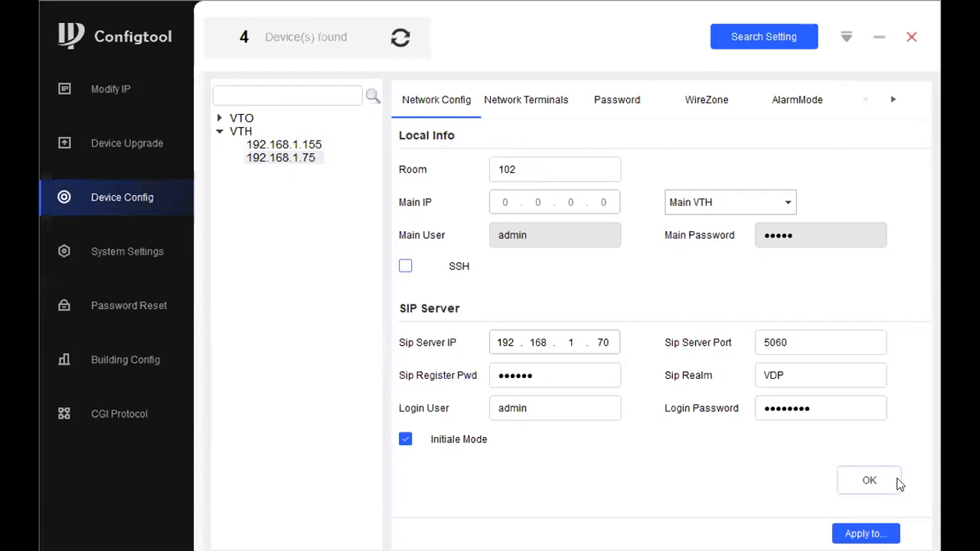
pyautogui.click(863, 479)
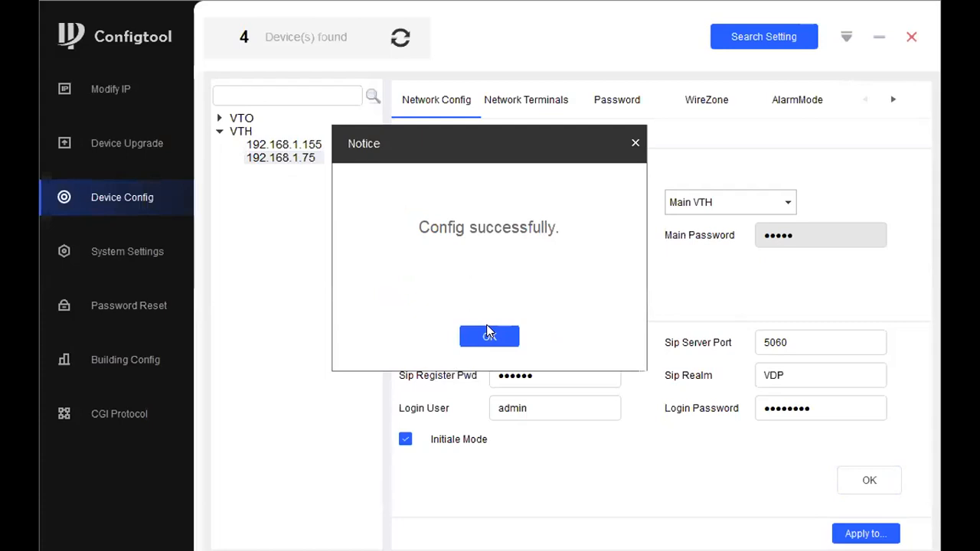
pyautogui.click(487, 333)
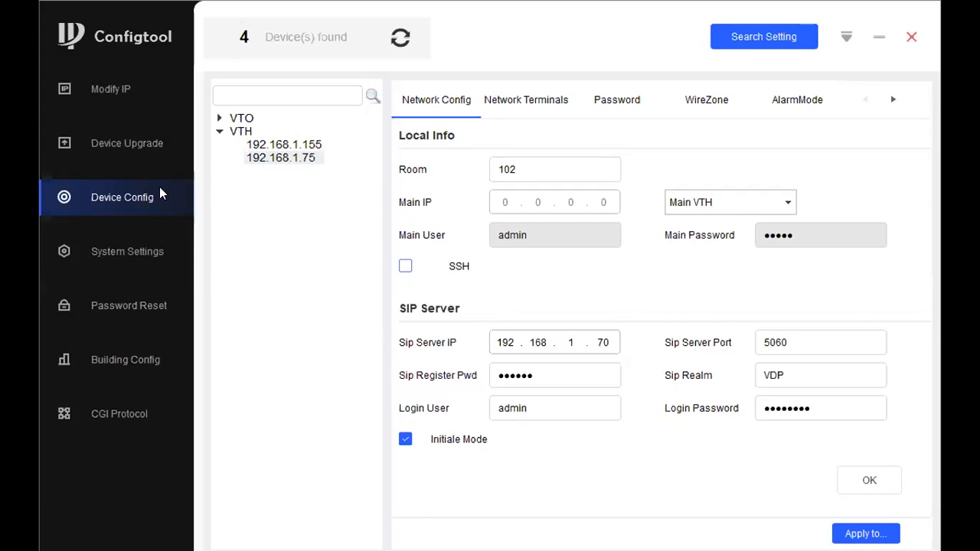
pyautogui.click(305, 145)
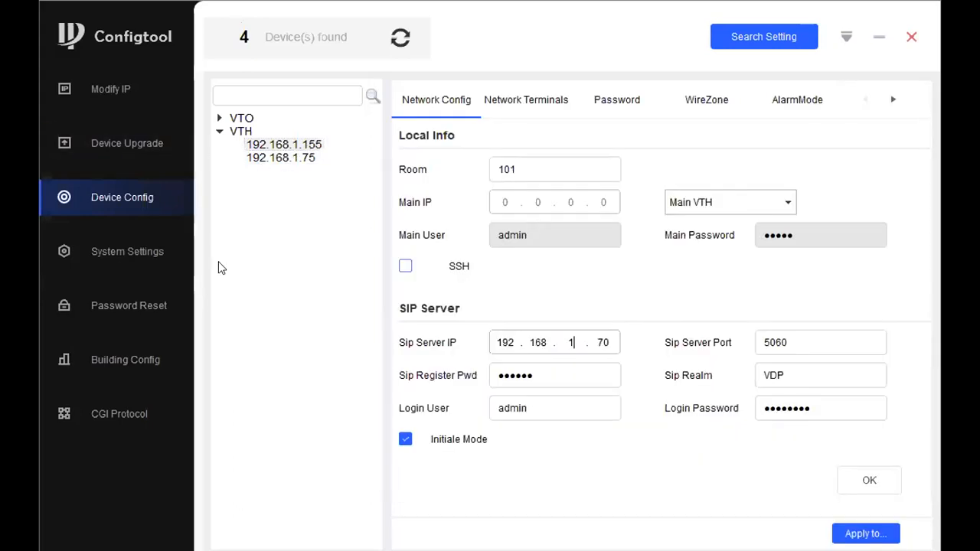
pyautogui.click(409, 38)
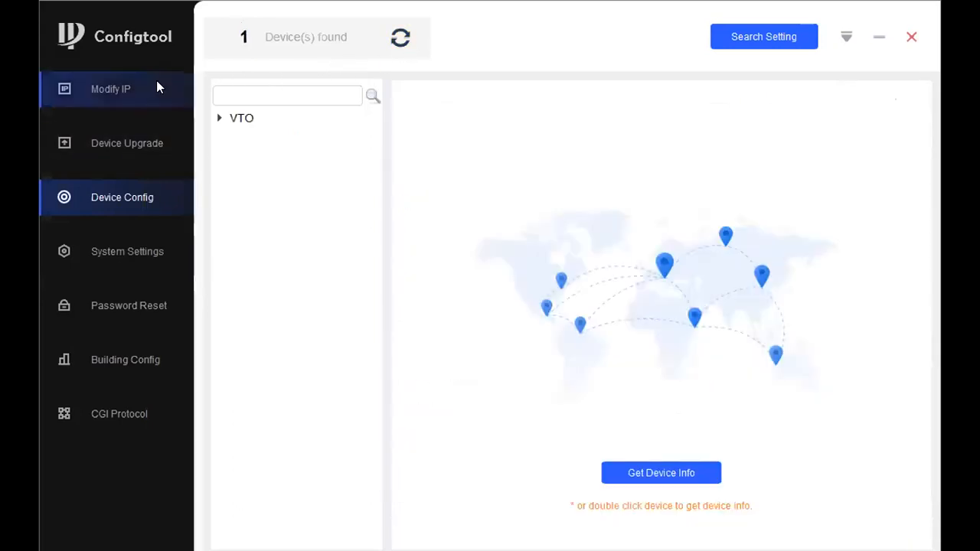
# - Switch to the Modify IP device list to view found devices and IPs
pyautogui.click(156, 82)
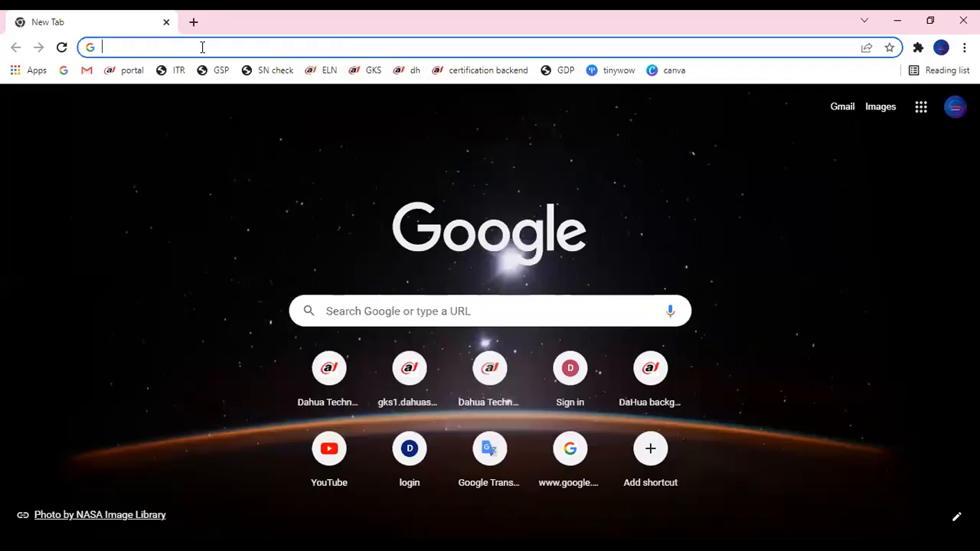
# - Load the door station's web page at 192.168.1.70
pyautogui.write('19')
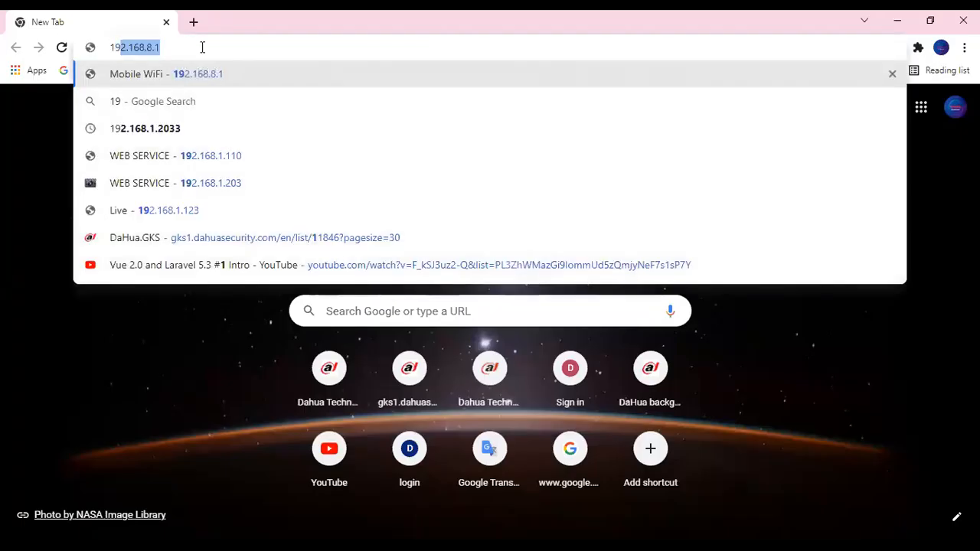
pyautogui.write('2.168.8.')
pyautogui.press('BackSpace')
pyautogui.press('BackSpace')
pyautogui.press('BackSpace')
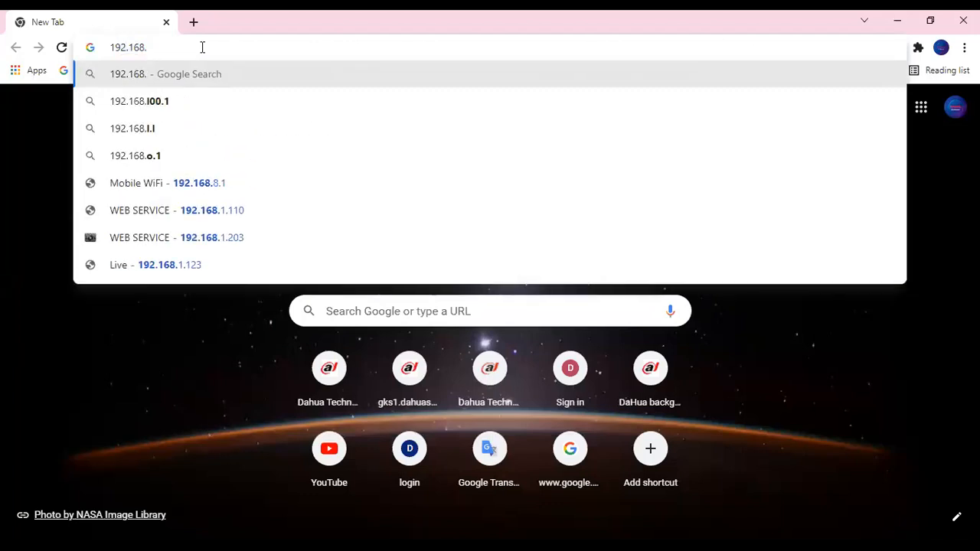
pyautogui.write('1.70')
pyautogui.press('Return')
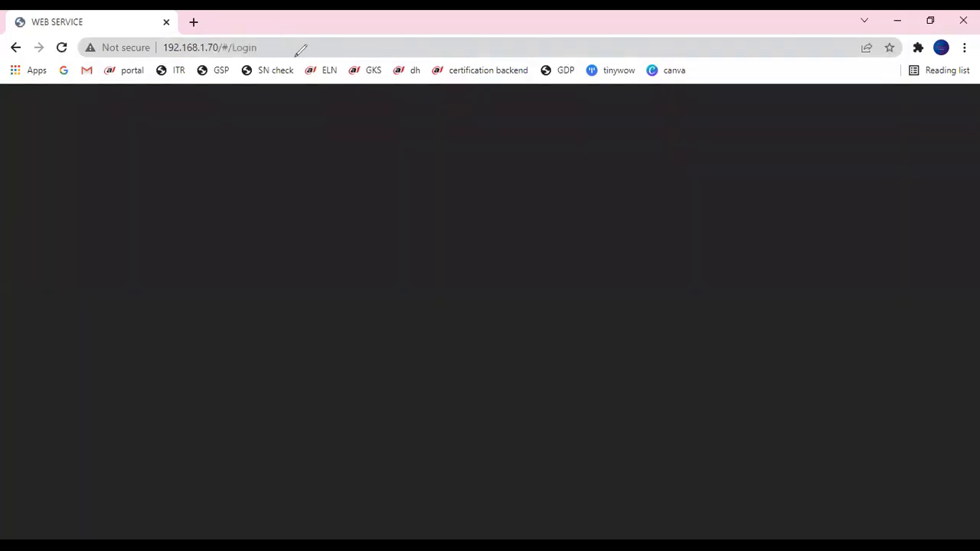
# - Log in with the admin username and the account password
pyautogui.click(556, 322)
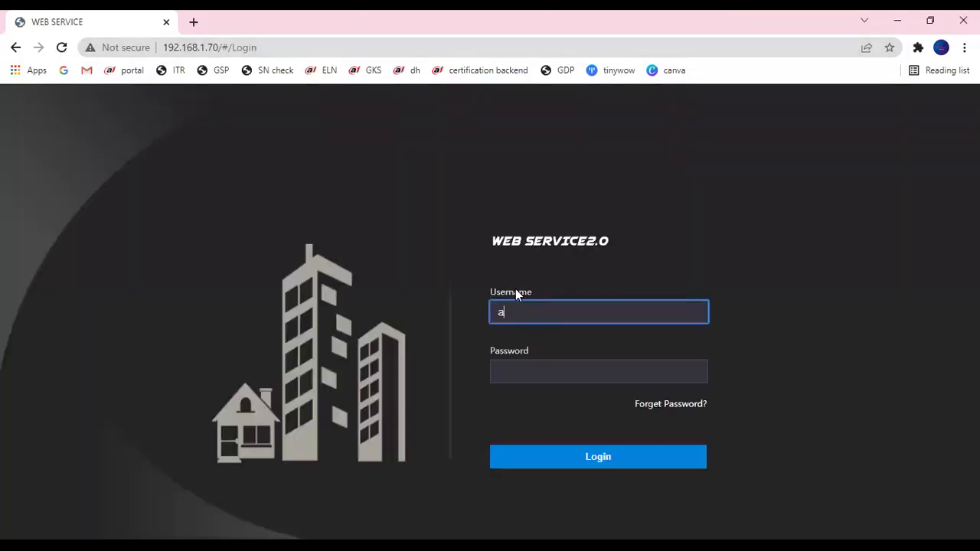
pyautogui.press('Tab')
pyautogui.write('admin12')
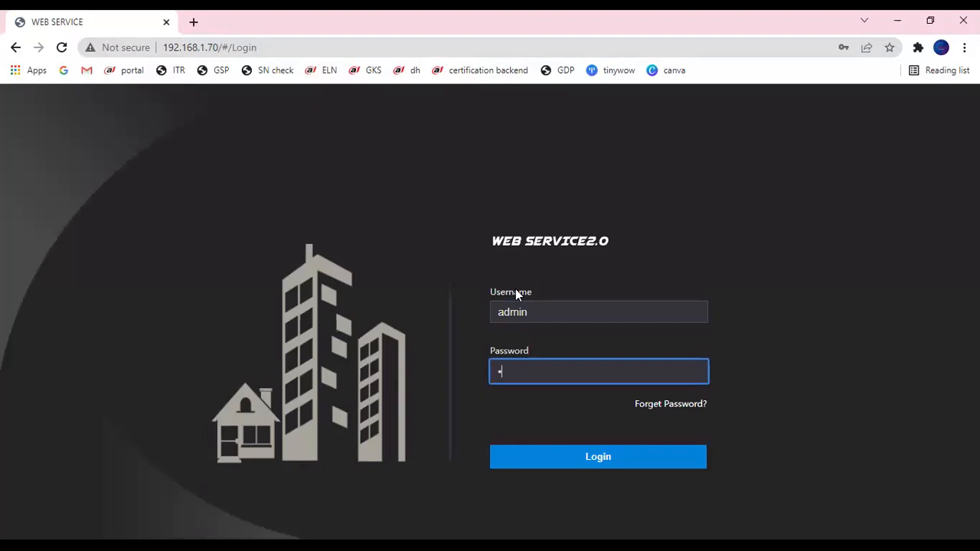
pyautogui.write('3')
pyautogui.press('Return')
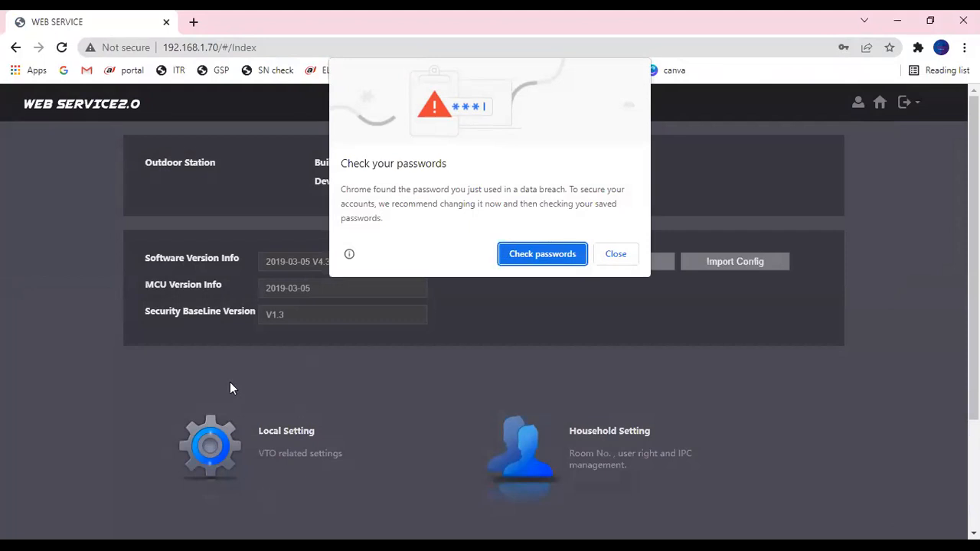
# - Dismiss Chrome's password check and save-password prompts, then scroll the Index page to device info
pyautogui.click(620, 257)
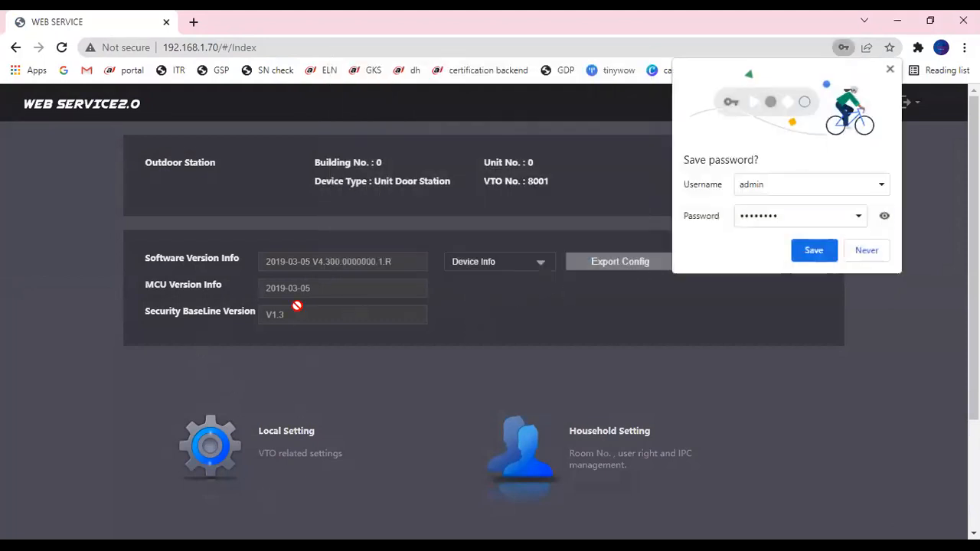
pyautogui.click(882, 254)
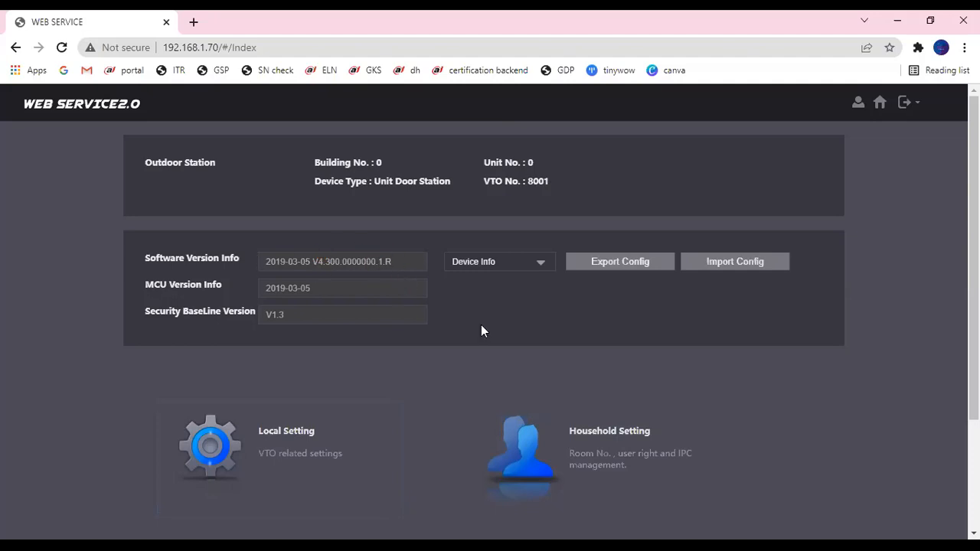
pyautogui.scroll(-2, 727, 360)
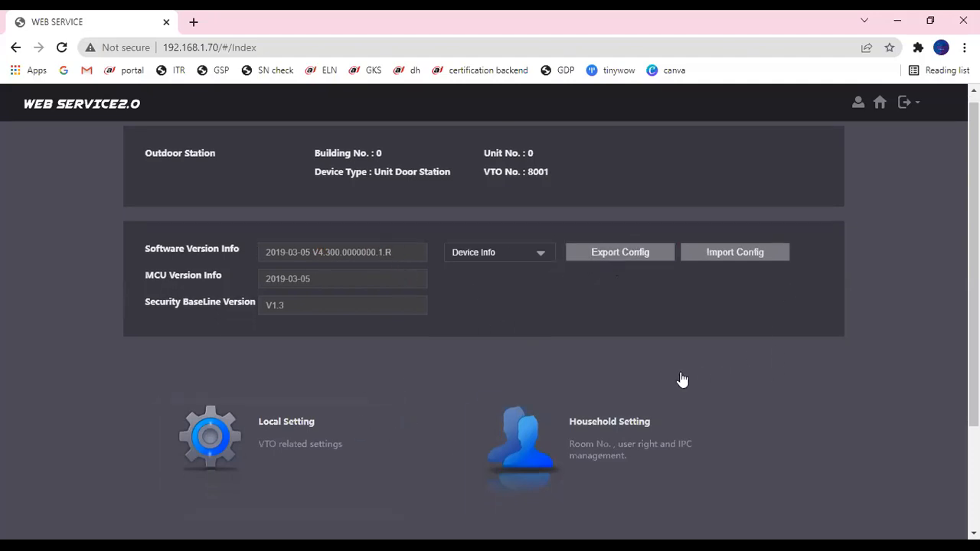
# - Open Local Setting's Basic page and review VTO No. 8001 and Centre Call No. 888888
pyautogui.click(268, 281)
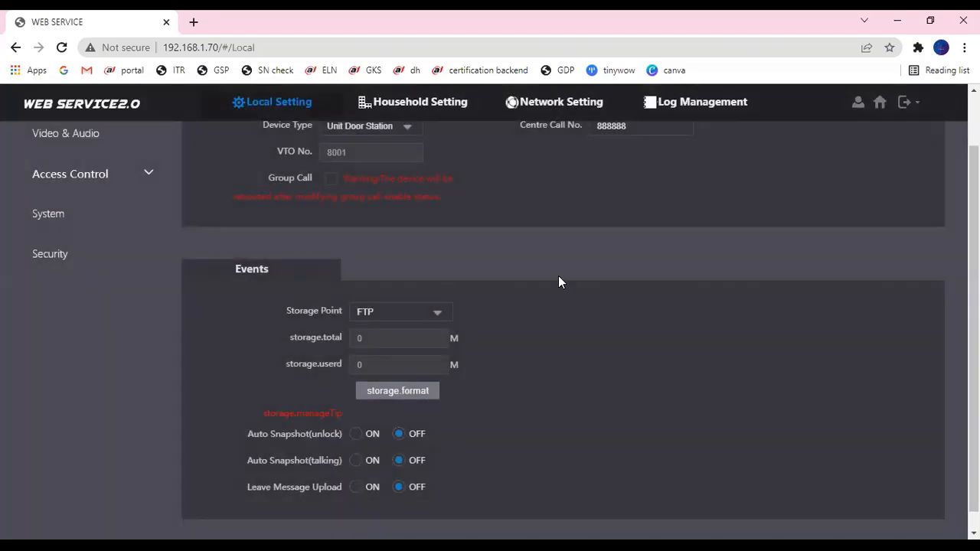
pyautogui.scroll(1, 437, 232)
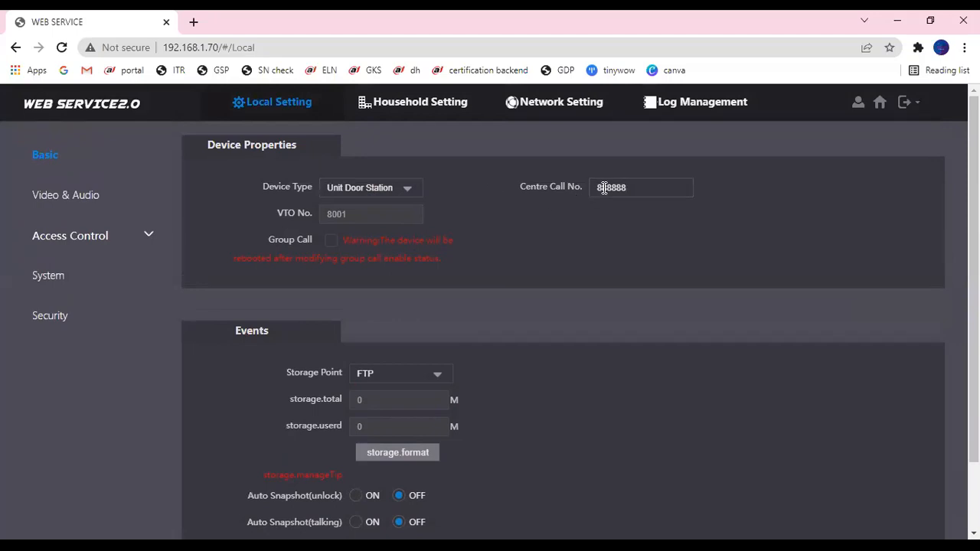
pyautogui.moveTo(634, 188); pyautogui.dragTo(591, 187)
pyautogui.scroll(-2, 260, 303)
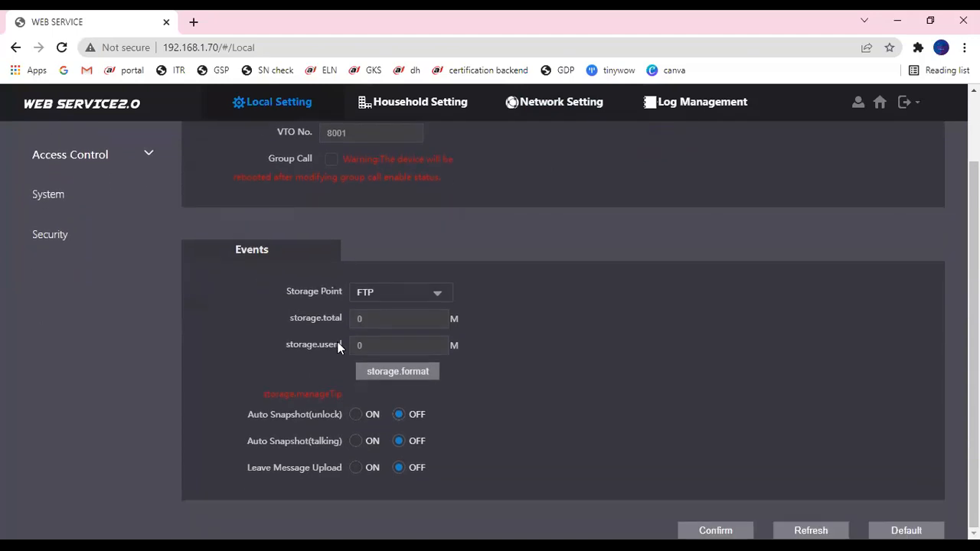
pyautogui.scroll(2, 345, 371)
pyautogui.scroll(-2, 345, 379)
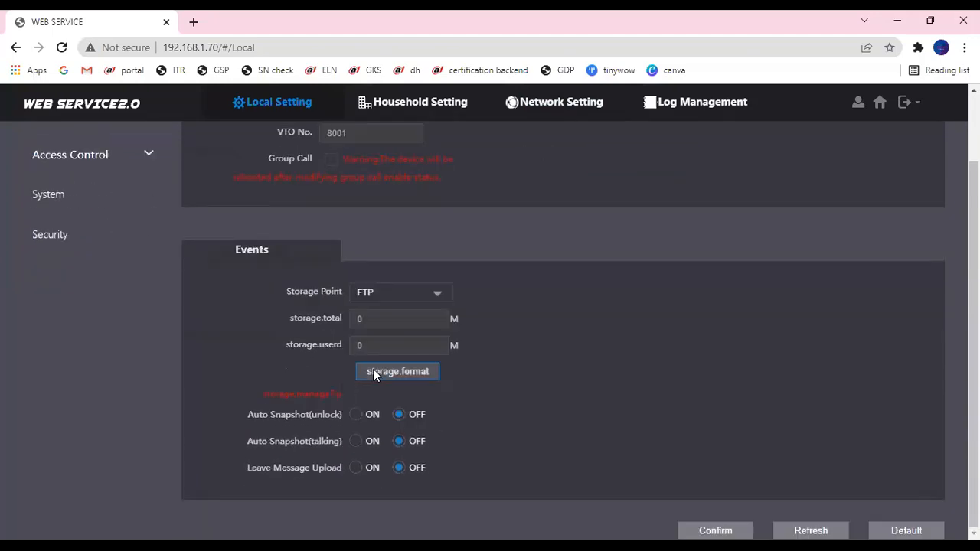
pyautogui.scroll(2, 372, 369)
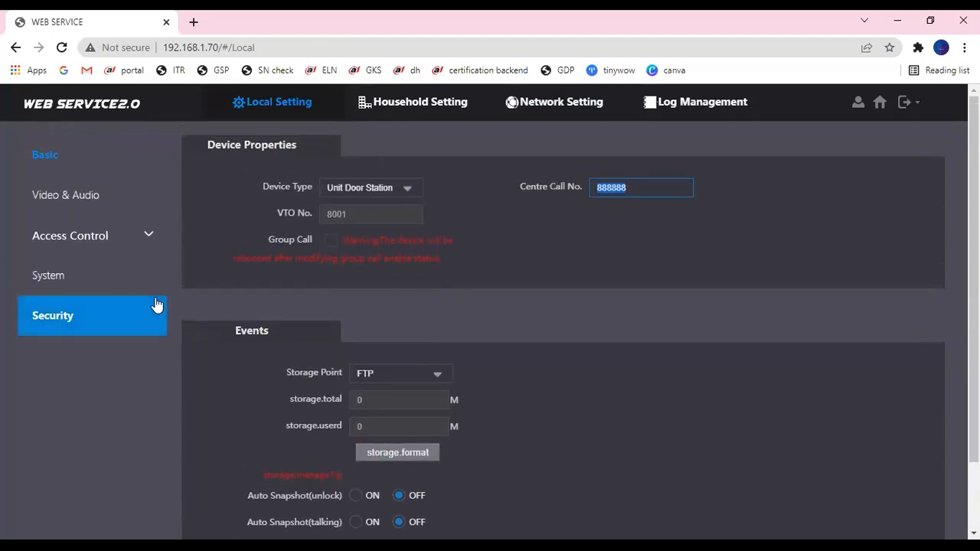
# - Open the Access Control Local page showing 2 sec unlock period and door contact NO
pyautogui.click(98, 208)
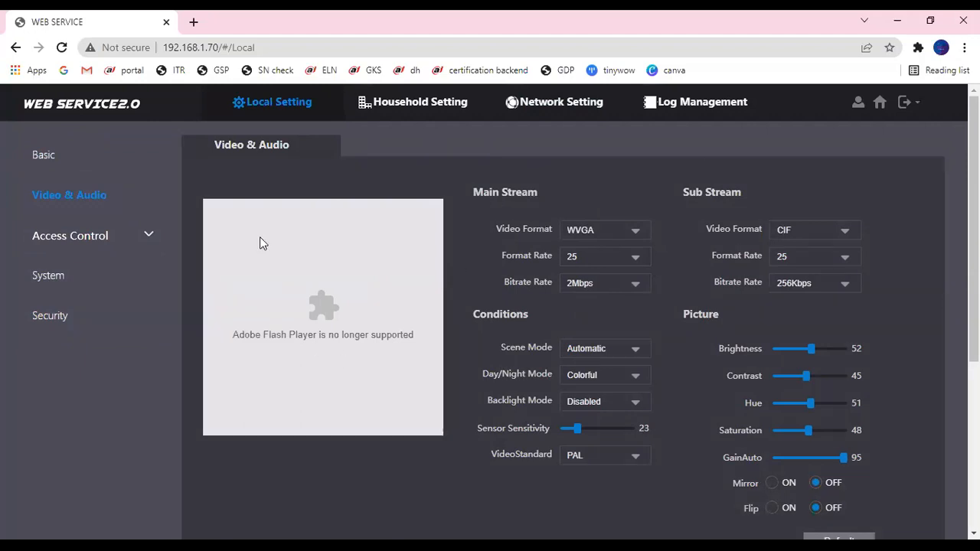
pyautogui.click(90, 237)
pyautogui.click(49, 273)
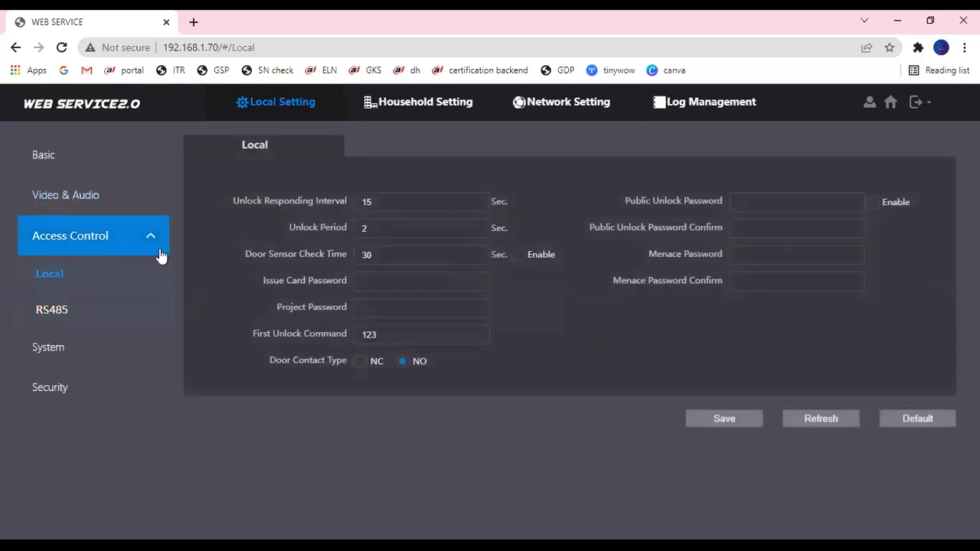
# - Enable the Public Unlock Password option on the Access Control Local page
pyautogui.click(743, 281)
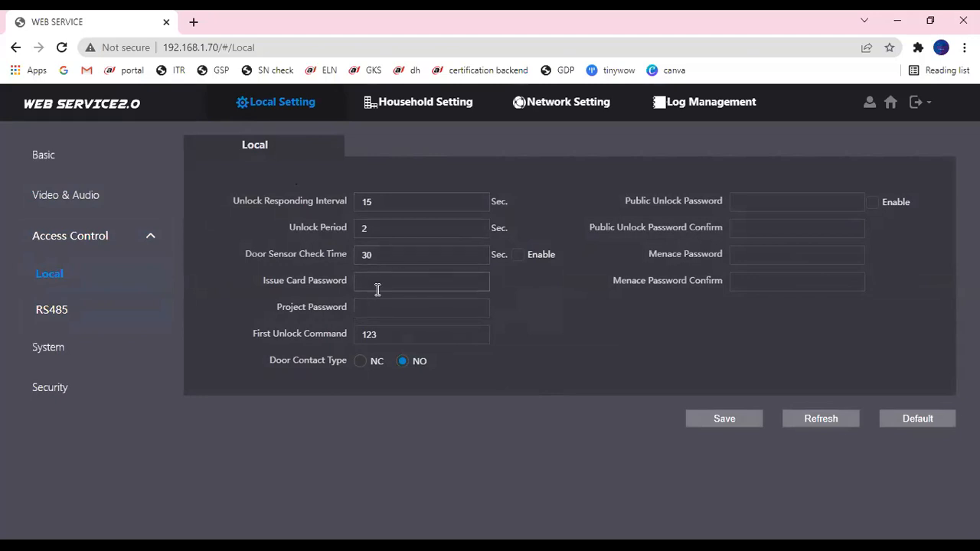
pyautogui.click(404, 306)
pyautogui.click(871, 202)
# - Enter and confirm a matching public unlock password, then save the access-control settings
pyautogui.click(768, 200)
pyautogui.write('123456')
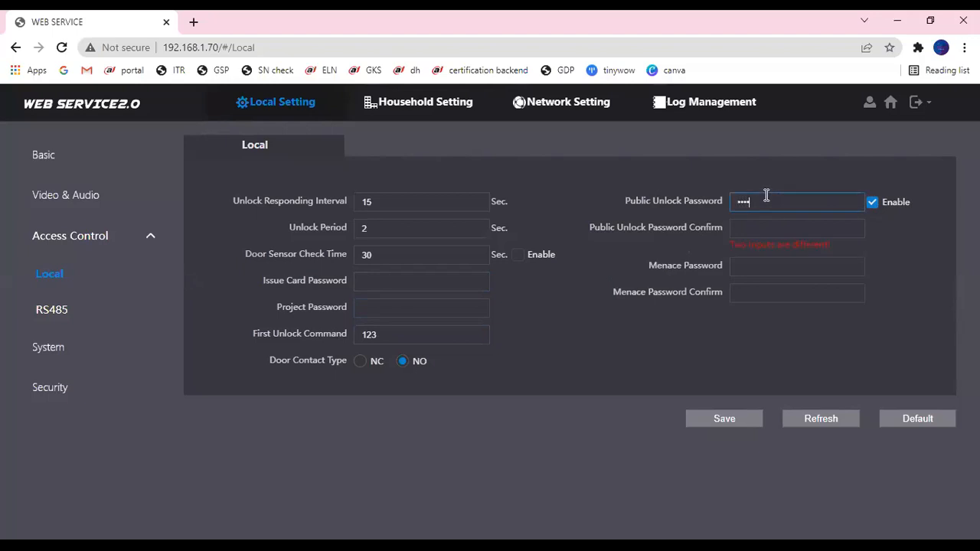
pyautogui.press('BackSpace')
pyautogui.press('BackSpace')
pyautogui.press('BackSpace')
pyautogui.press('BackSpace')
pyautogui.press('BackSpace')
pyautogui.press('BackSpace')
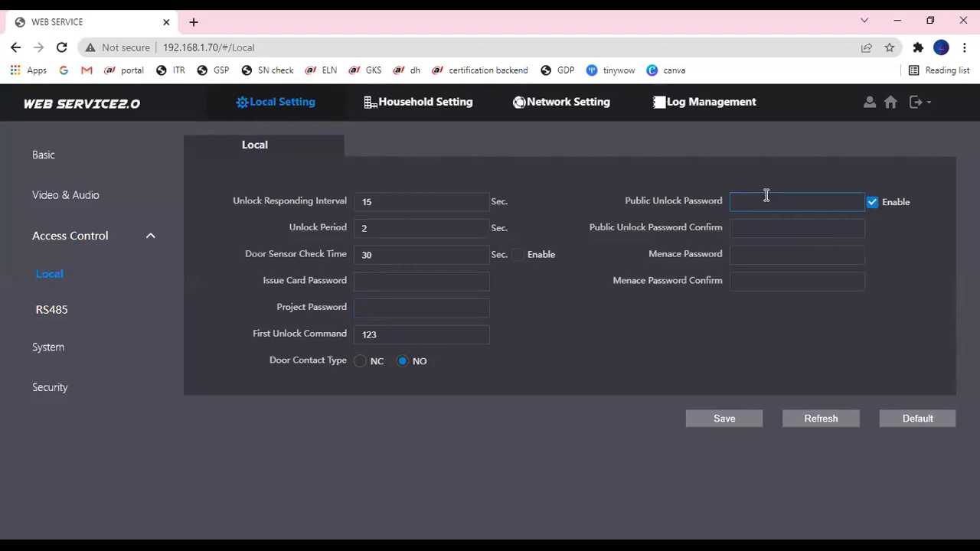
pyautogui.write('123456')
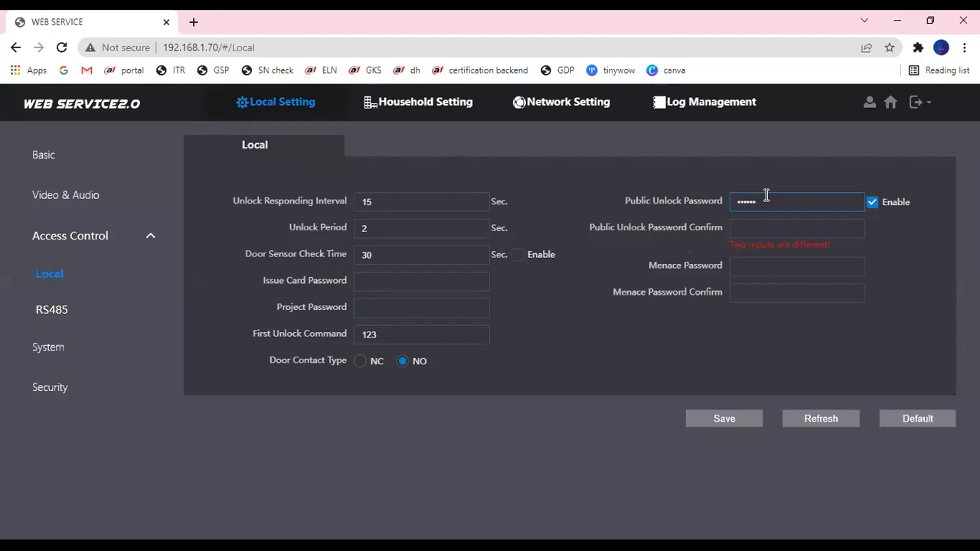
pyautogui.click(756, 227)
pyautogui.write('123456')
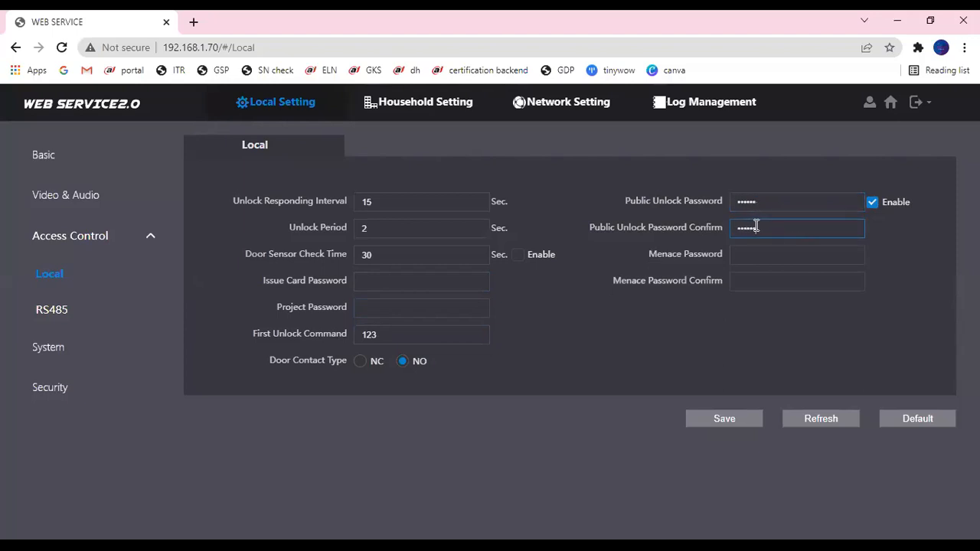
pyautogui.click(748, 418)
pyautogui.click(367, 303)
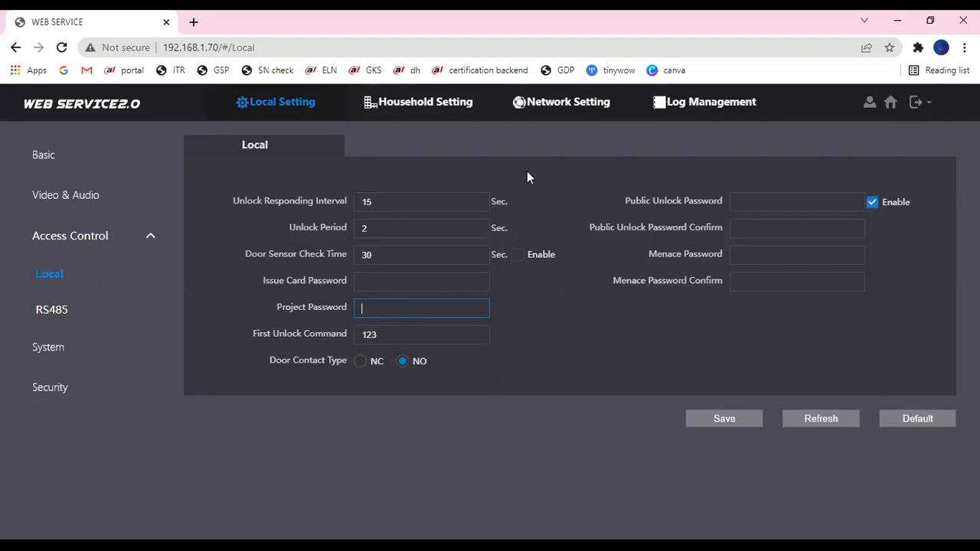
# - Review RS485 interface types, trying Lift Control, and leave it set to Lock
pyautogui.click(68, 310)
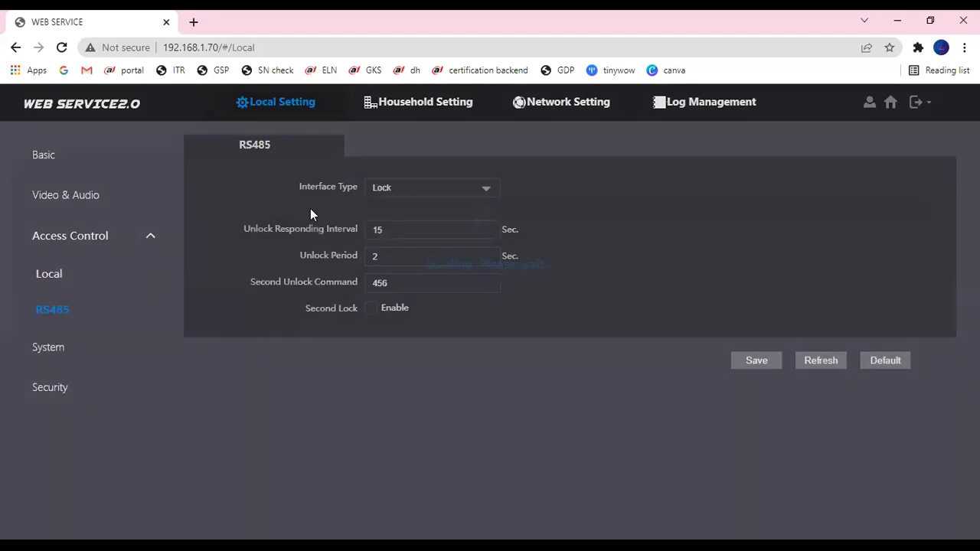
pyautogui.click(387, 191)
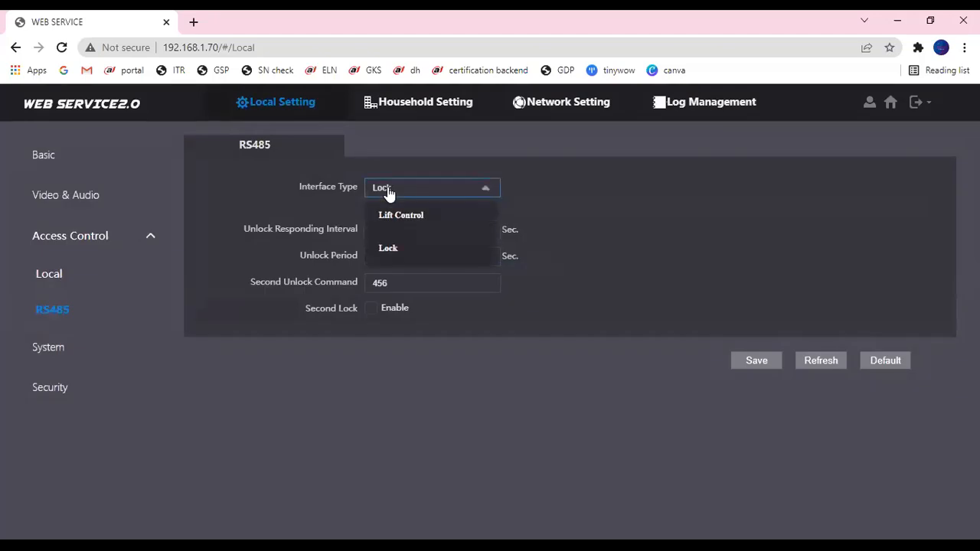
pyautogui.click(479, 248)
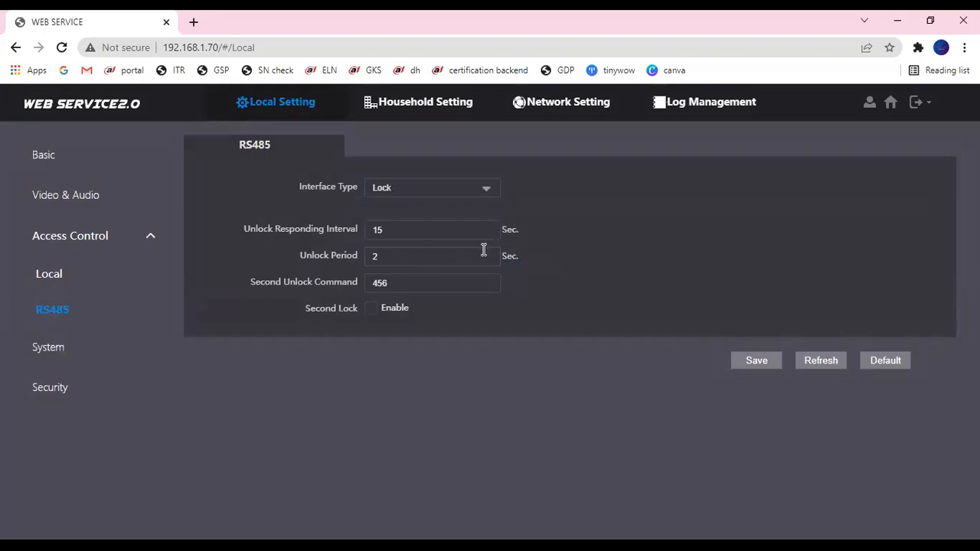
pyautogui.click(434, 194)
pyautogui.click(427, 215)
pyautogui.click(411, 191)
pyautogui.click(400, 247)
pyautogui.click(95, 358)
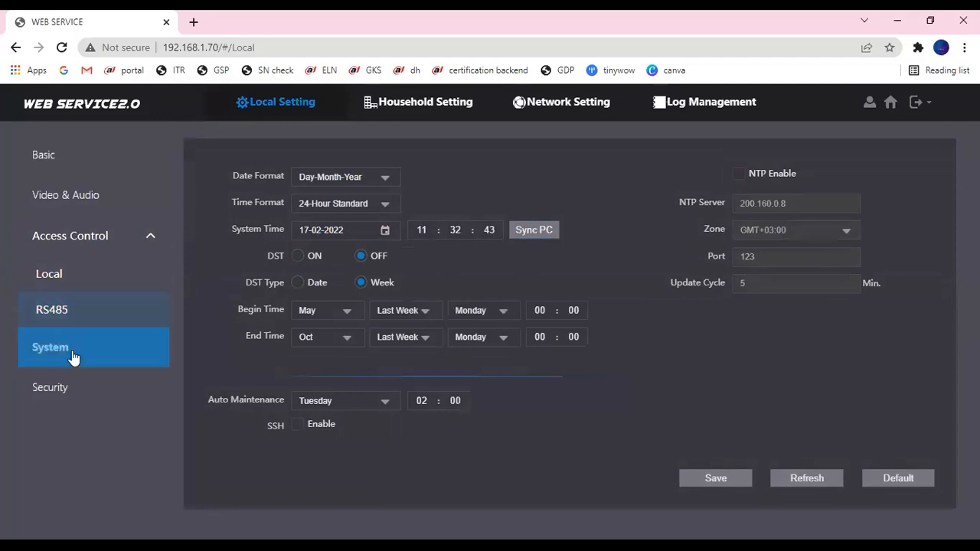
# - Sync the station clock to the PC's time and save it
pyautogui.click(527, 233)
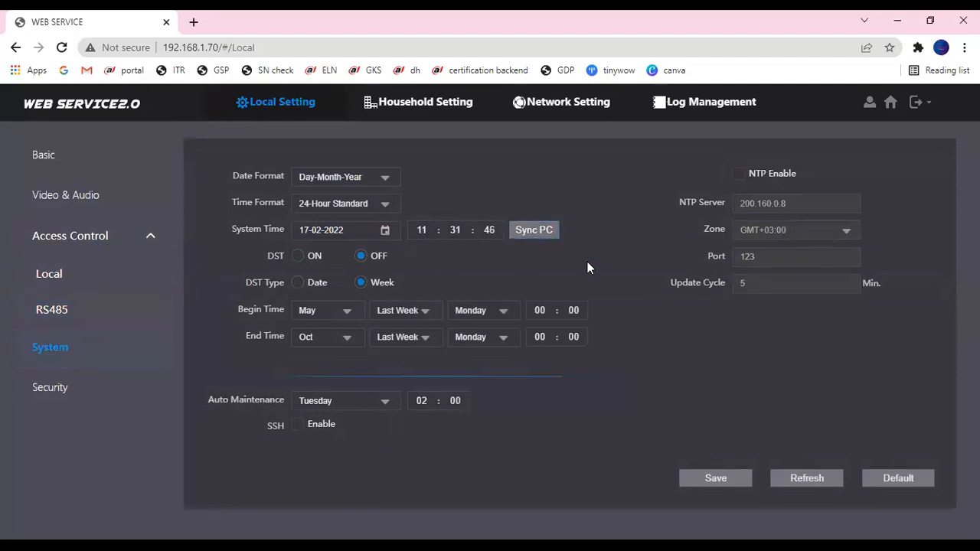
pyautogui.click(549, 233)
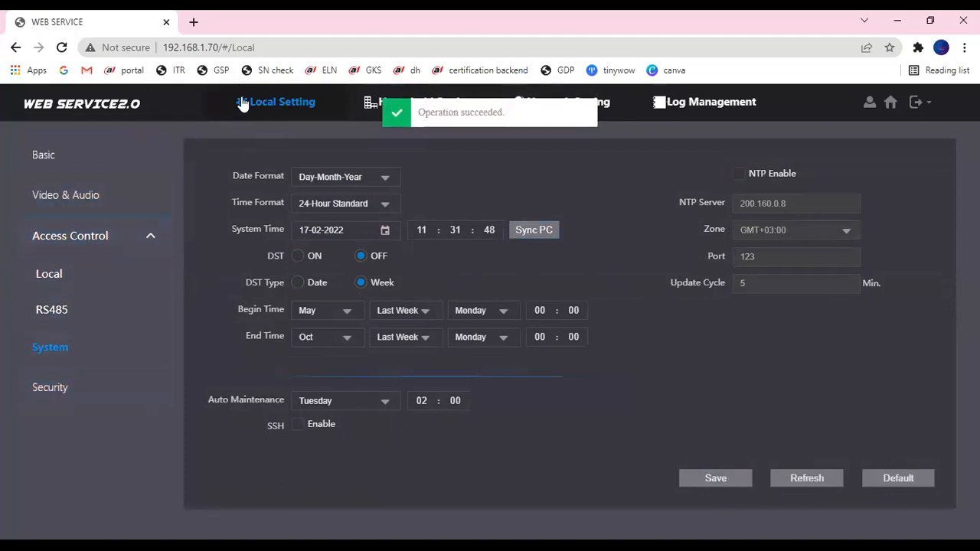
pyautogui.click(57, 389)
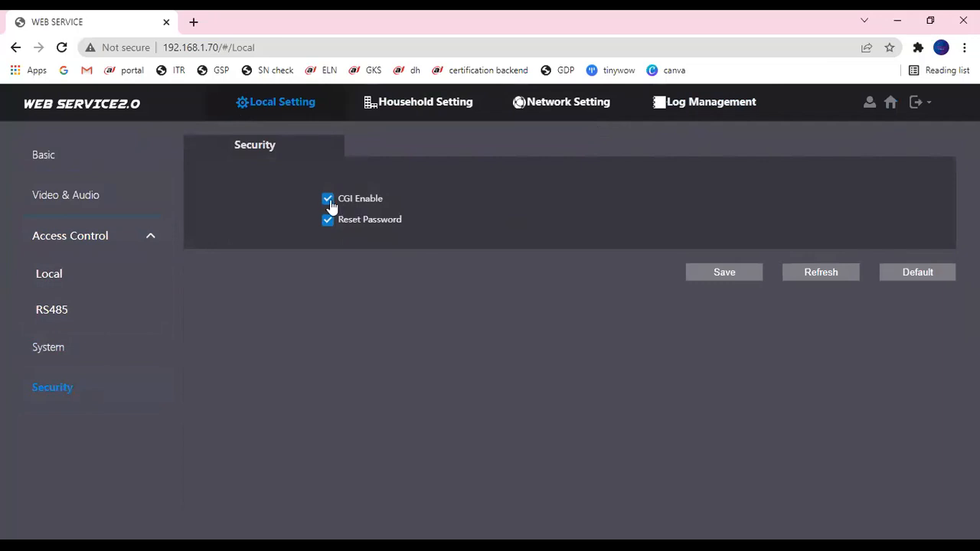
# - Go home and open Household Setting's VTO No. Management list showing VTO 8001
pyautogui.click(890, 105)
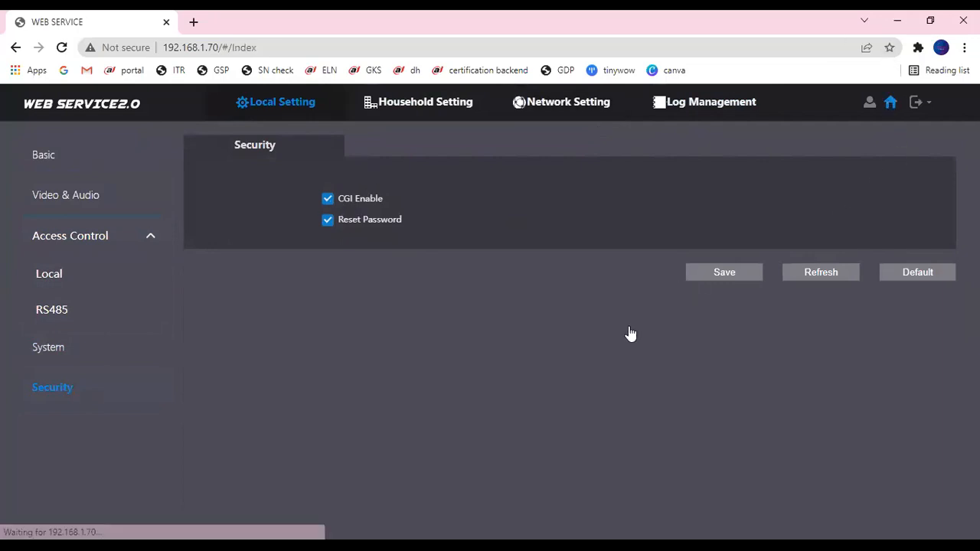
pyautogui.scroll(-2, 396, 390)
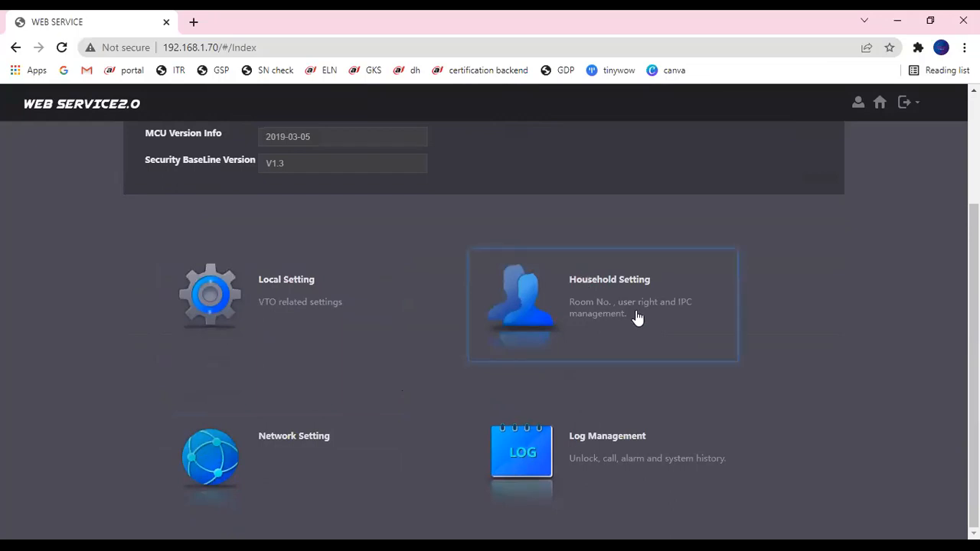
pyautogui.click(576, 303)
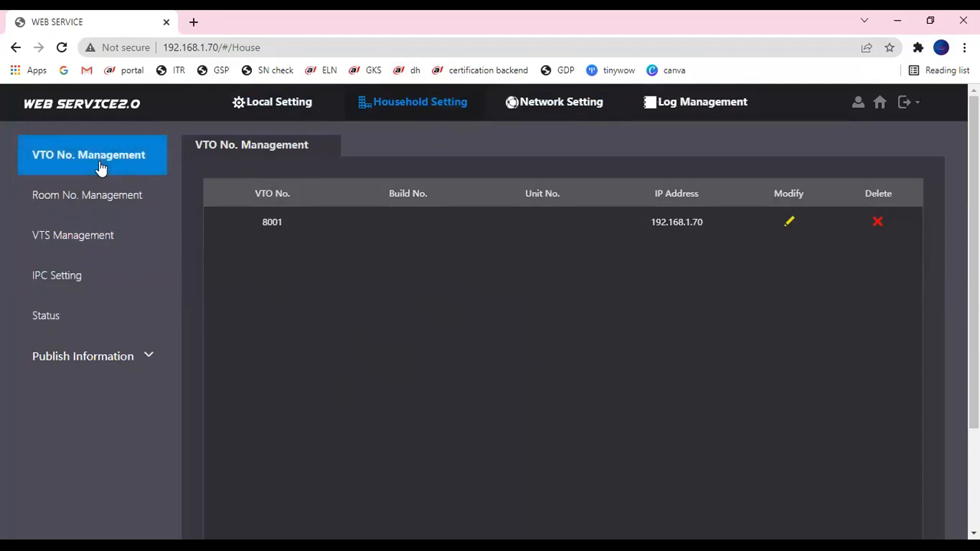
# - Cancel the Add VTO form, then check the empty Room No. Management and Status lists
pyautogui.scroll(-1, 290, 358)
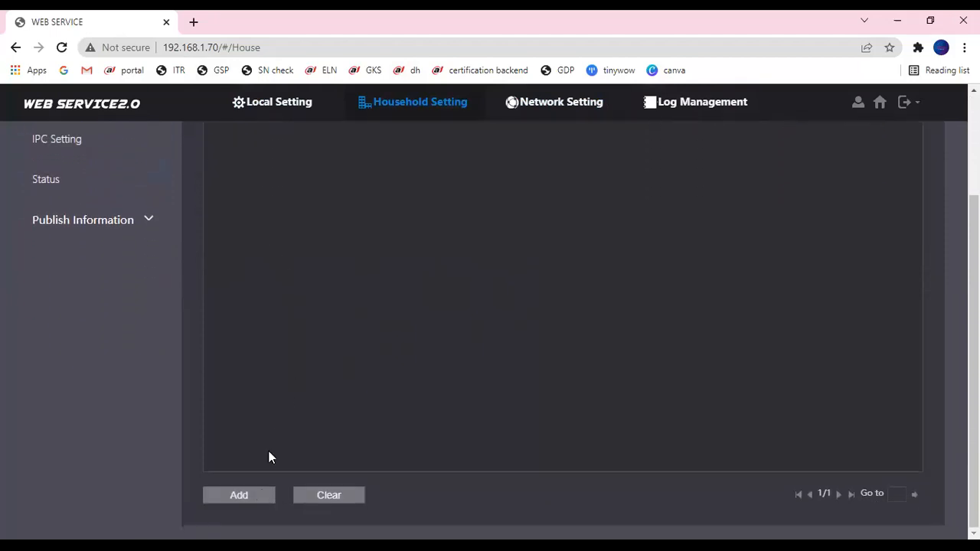
pyautogui.click(260, 498)
pyautogui.click(617, 166)
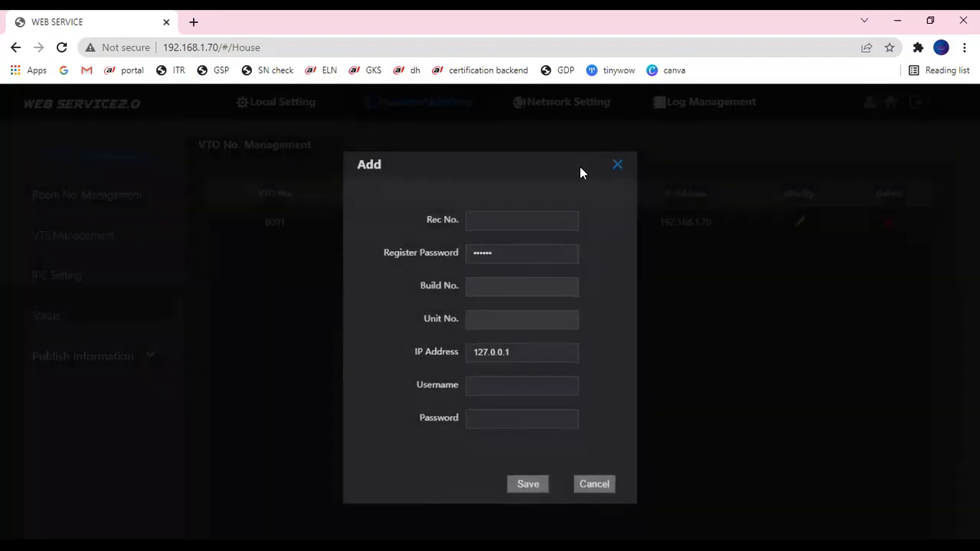
pyautogui.click(89, 220)
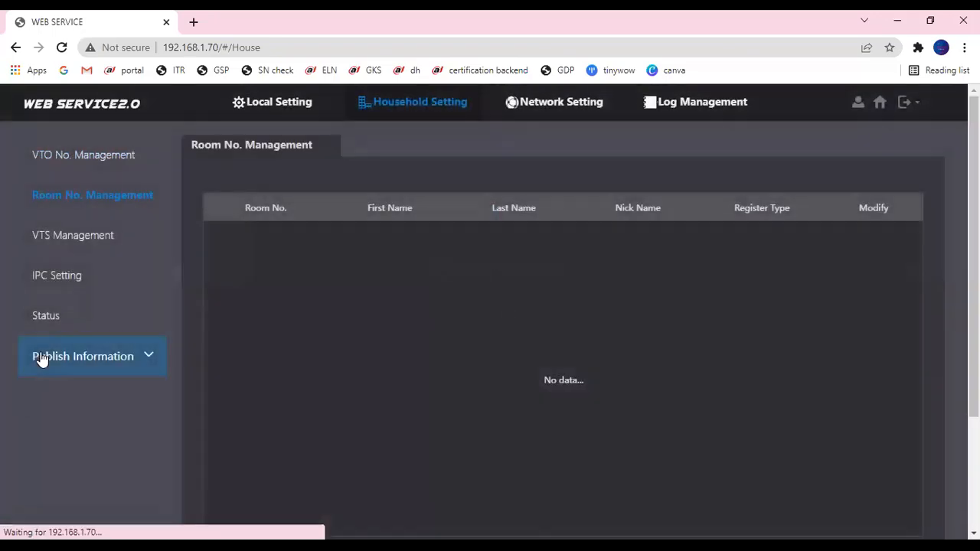
pyautogui.click(69, 325)
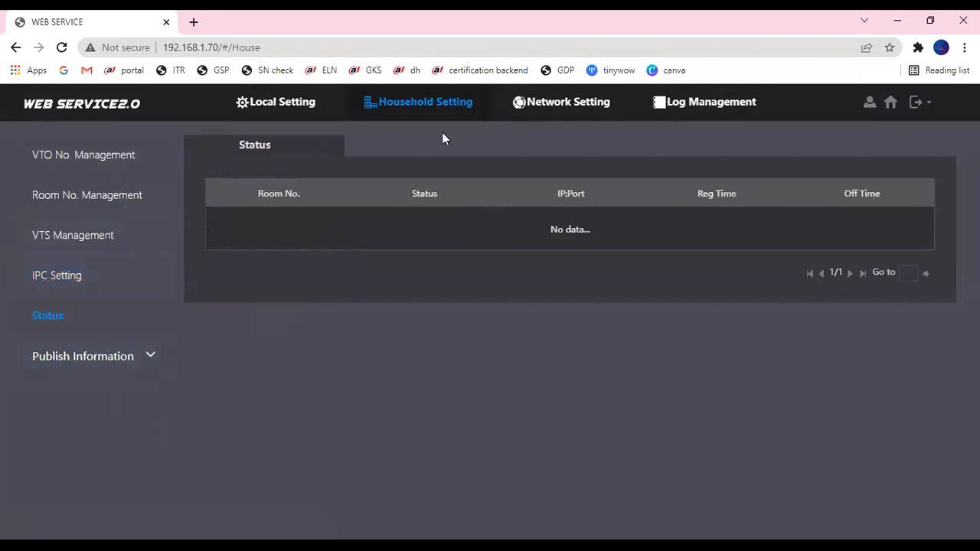
# - Return home and open the Network Setting page with IP 192.168.1.70
pyautogui.click(891, 105)
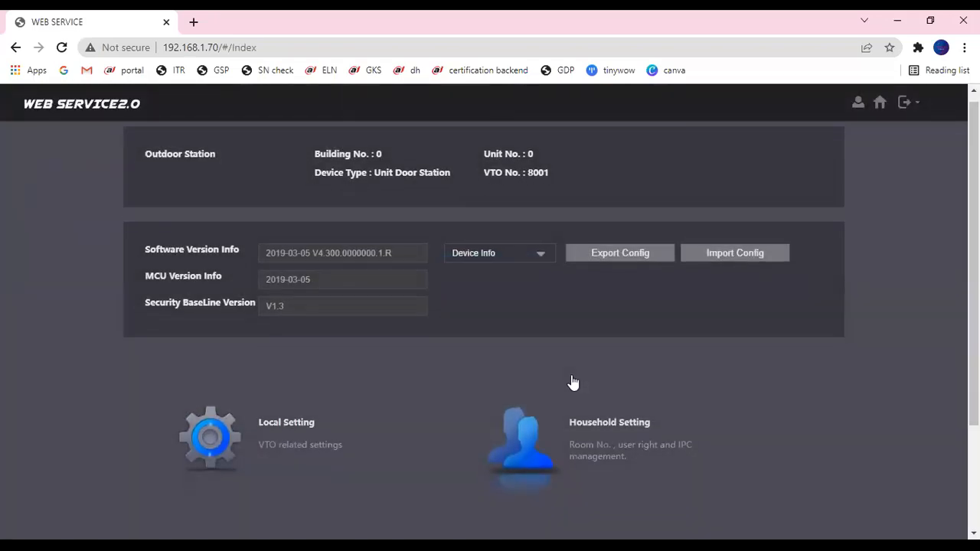
pyautogui.scroll(-2, 573, 382)
pyautogui.click(271, 461)
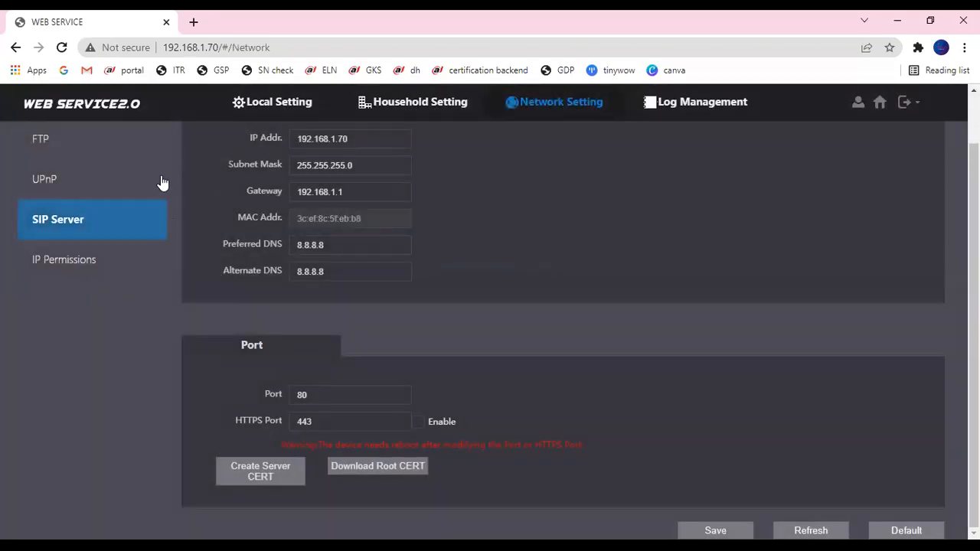
# - Glance over the FTP and UPnP pages, then bring up the SIP Server settings (VTO, 192.168.1.111:5060)
pyautogui.scroll(1, 177, 207)
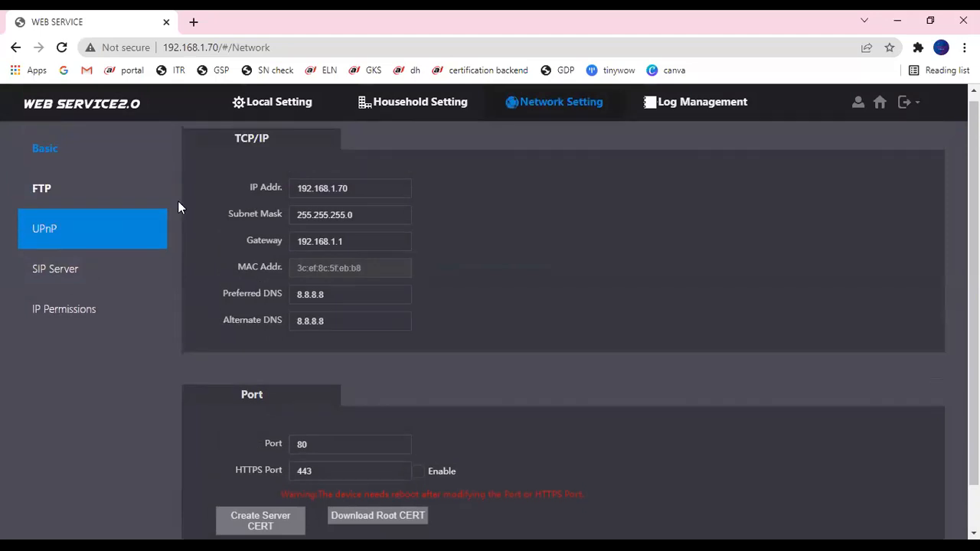
pyautogui.click(81, 211)
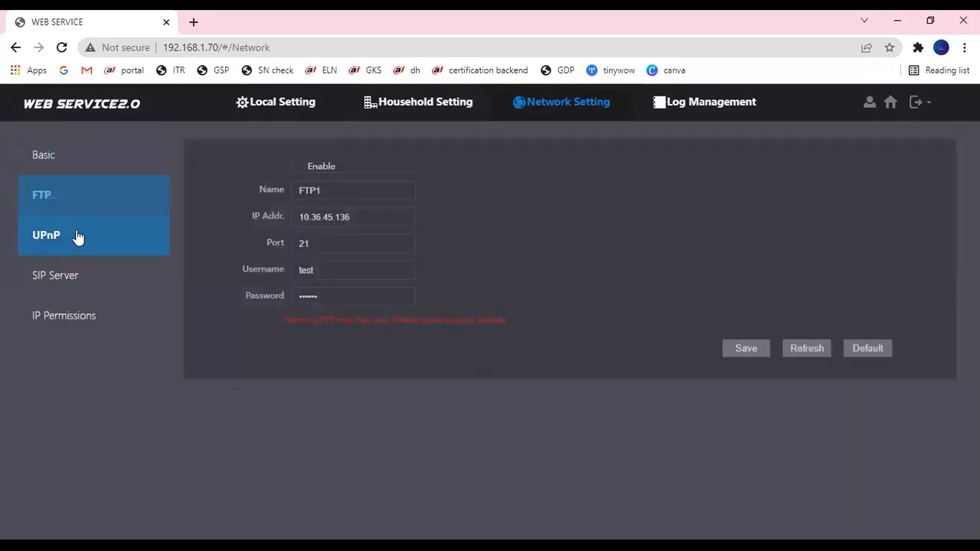
pyautogui.click(78, 237)
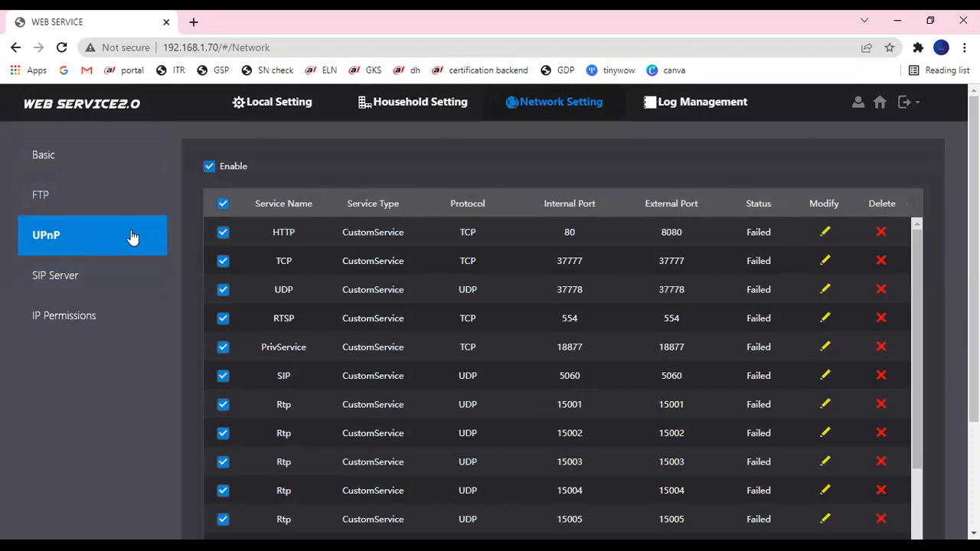
pyautogui.scroll(-1, 145, 237)
pyautogui.click(85, 237)
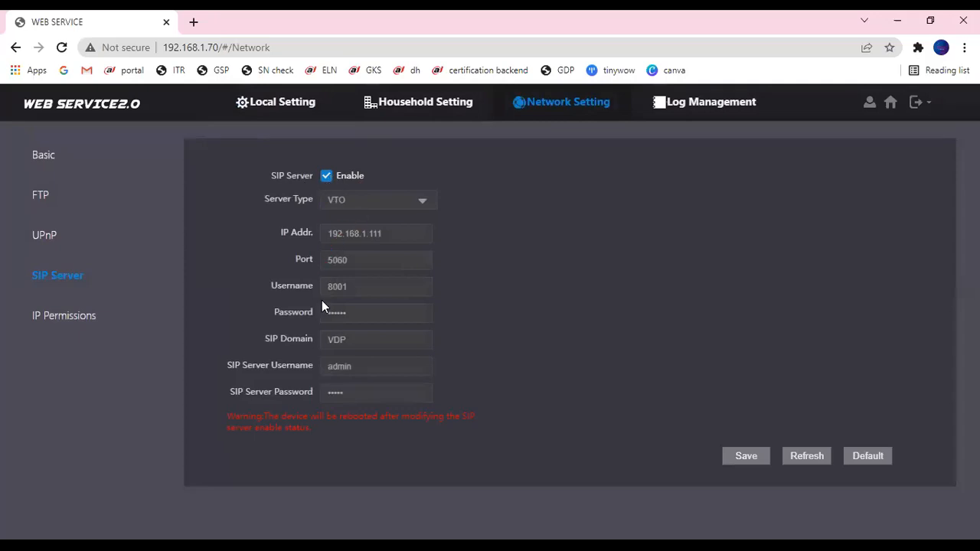
# - Disable the SIP server and replace the SIP Server Password with a new one
pyautogui.click(327, 179)
pyautogui.click(327, 181)
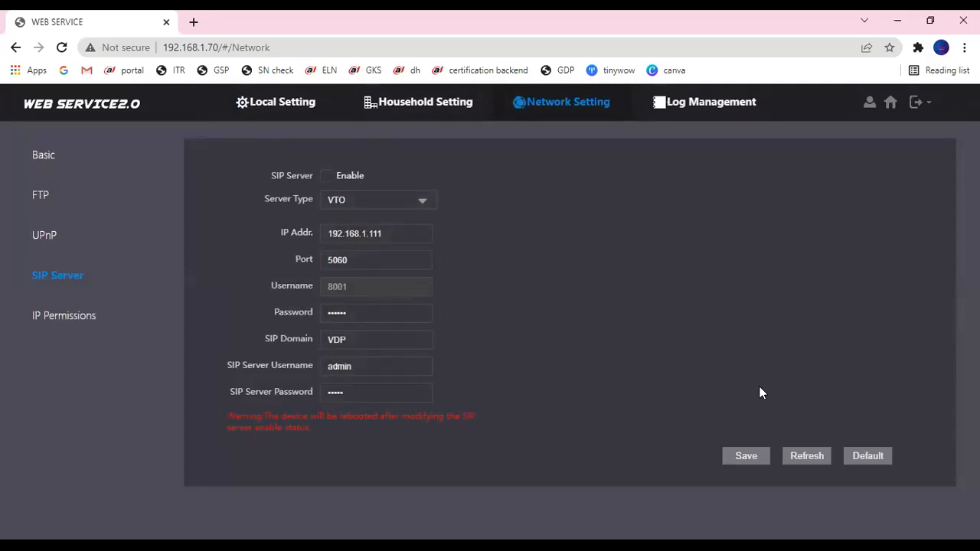
pyautogui.click(359, 390)
pyautogui.hotkey('ctrl', 'a')
pyautogui.press('BackSpace')
pyautogui.write('••••••••')
# - Re-enable the SIP server, save the settings, and return to the VTO No. Management list
pyautogui.click(328, 179)
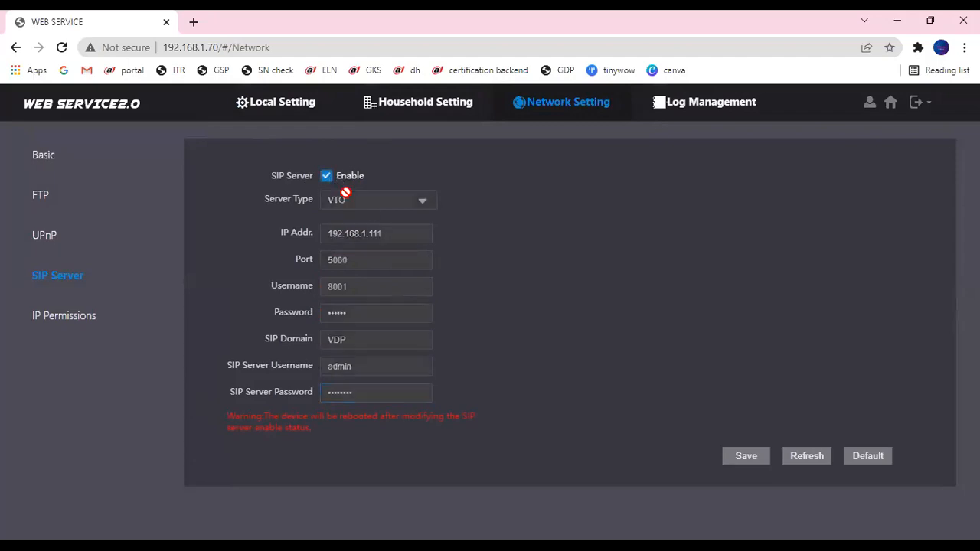
pyautogui.click(739, 455)
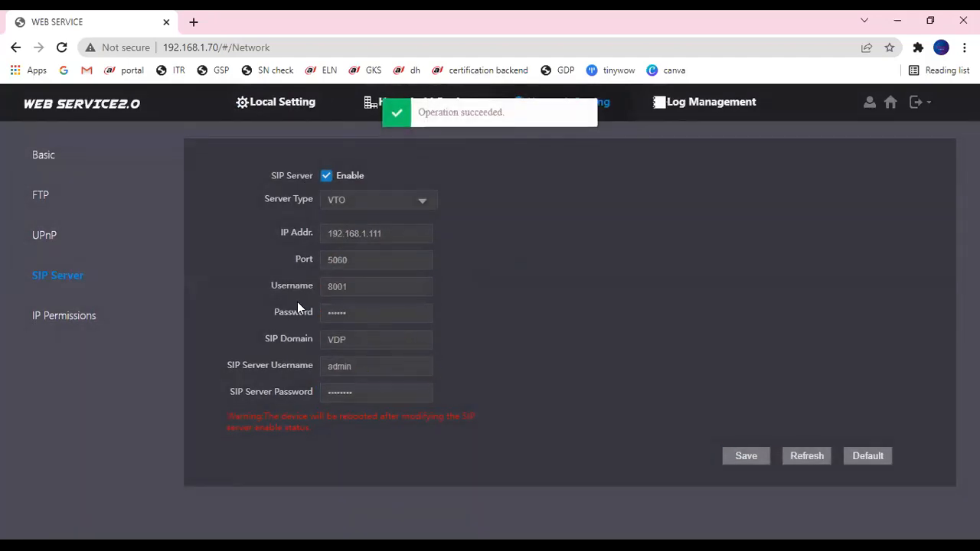
pyautogui.click(328, 178)
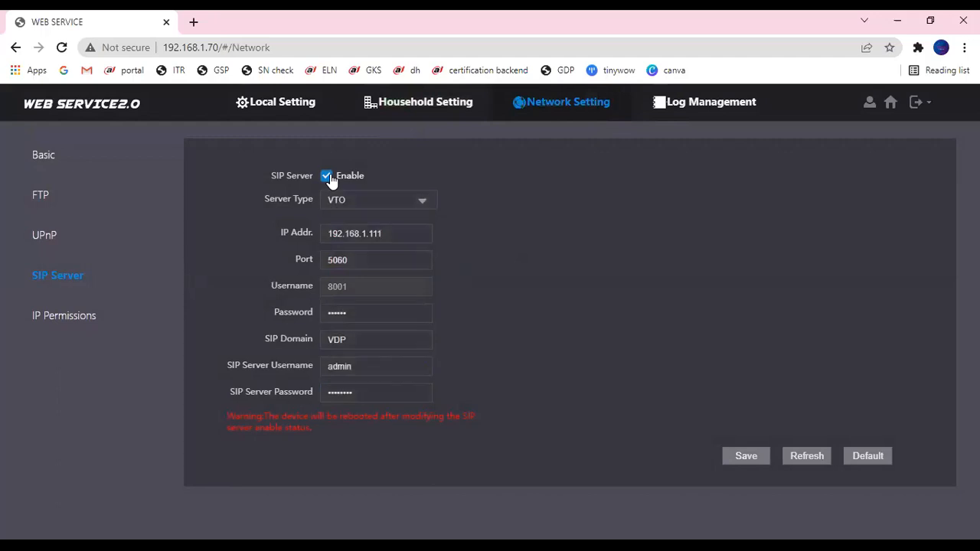
pyautogui.click(327, 178)
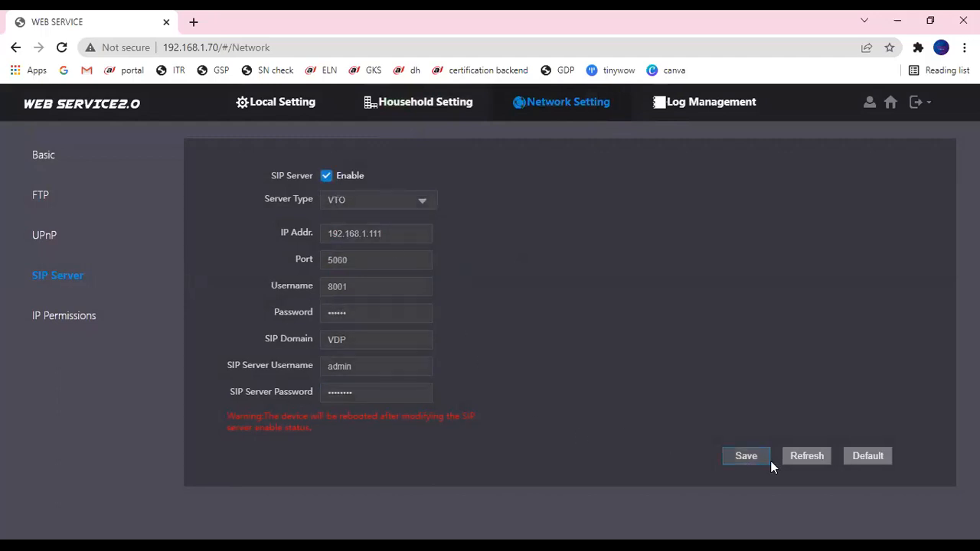
pyautogui.click(793, 462)
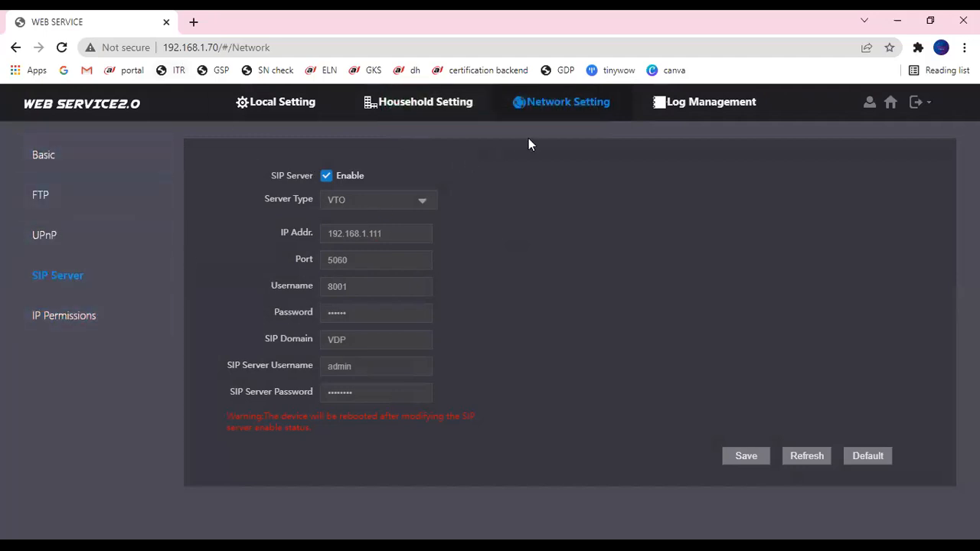
pyautogui.click(418, 107)
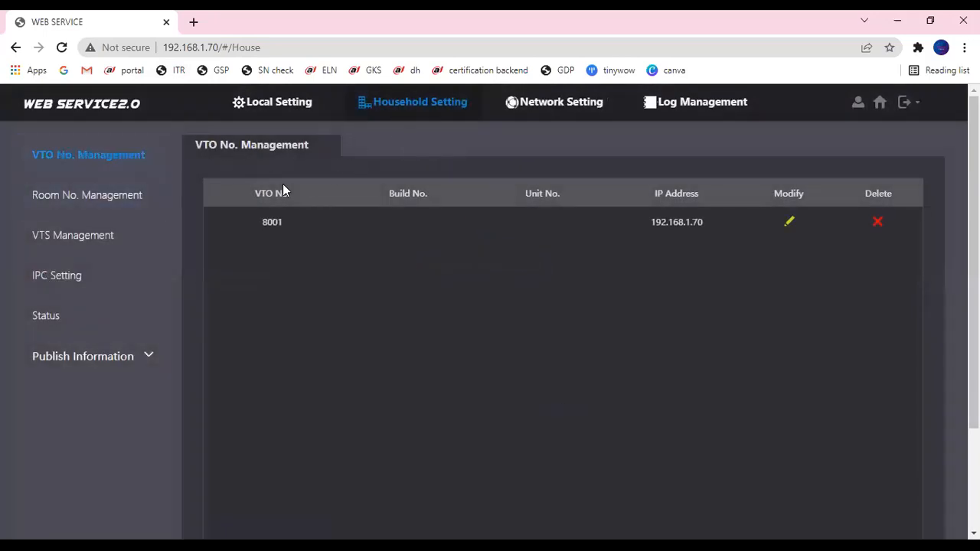
# - In Room No. Management, open a new room form and enter room number 101
pyautogui.click(93, 197)
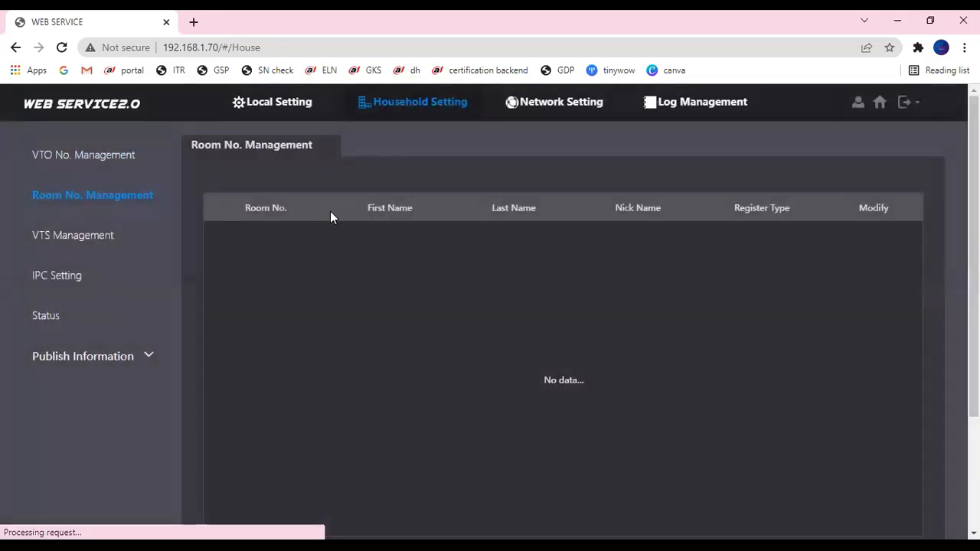
pyautogui.scroll(-2, 525, 288)
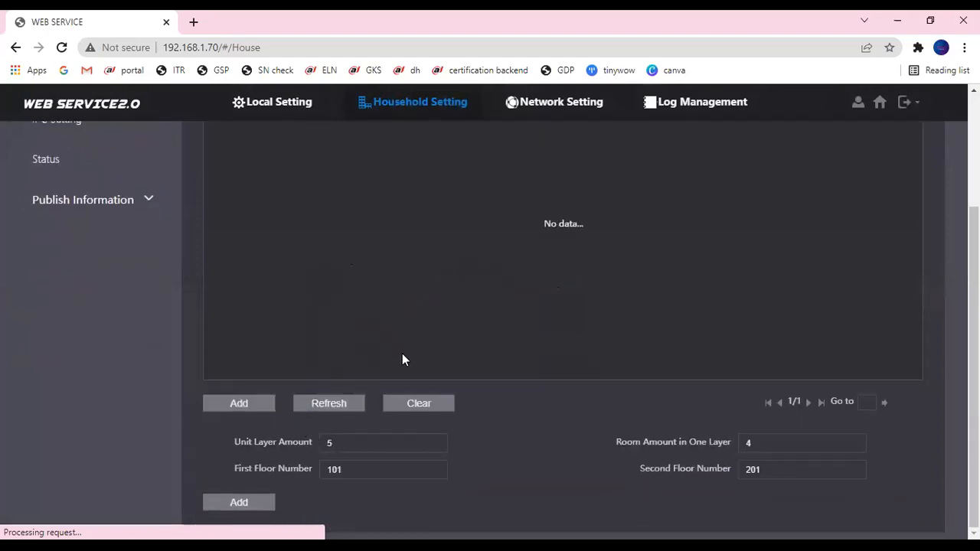
pyautogui.scroll(2, 392, 348)
pyautogui.scroll(-2, 367, 359)
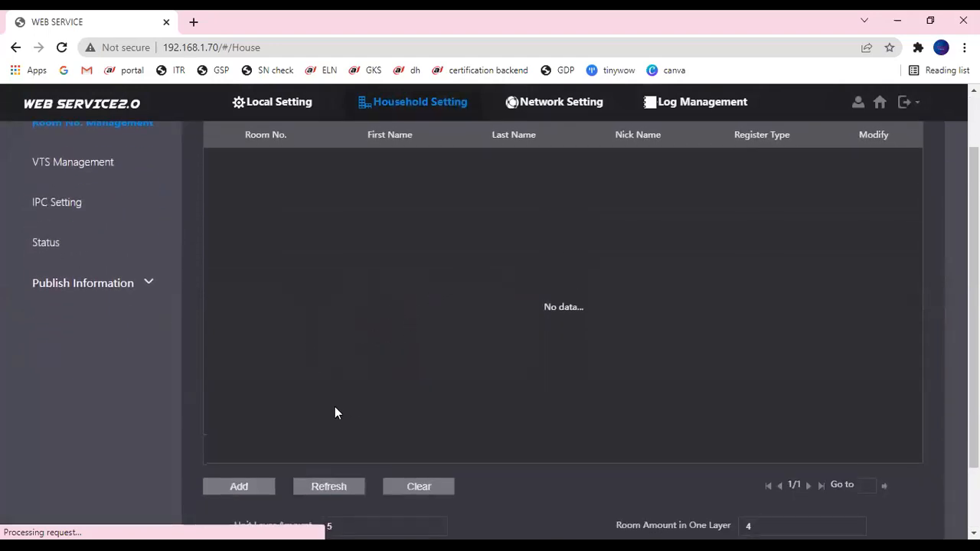
pyautogui.click(267, 444)
pyautogui.click(304, 314)
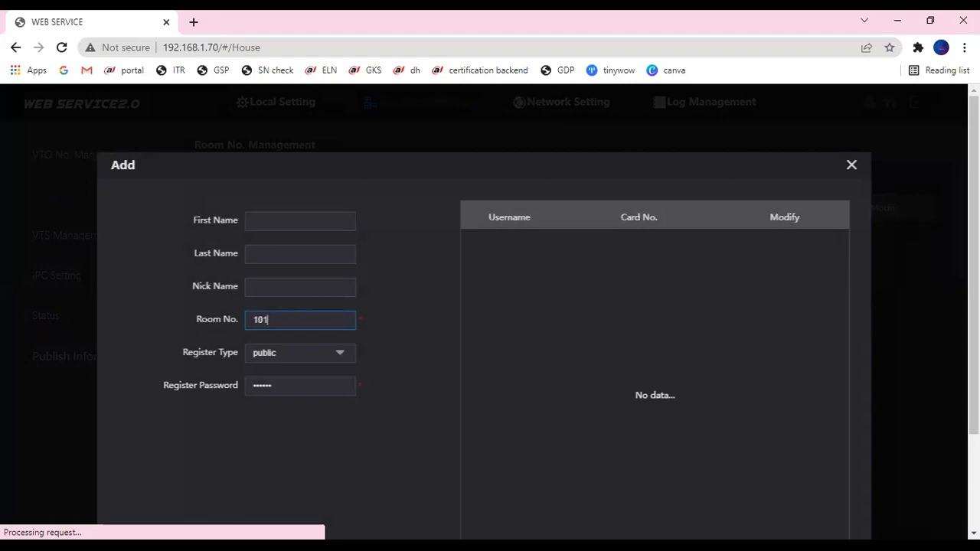
pyautogui.scroll(-2, 317, 212)
pyautogui.scroll(1, 286, 278)
pyautogui.scroll(1, 291, 289)
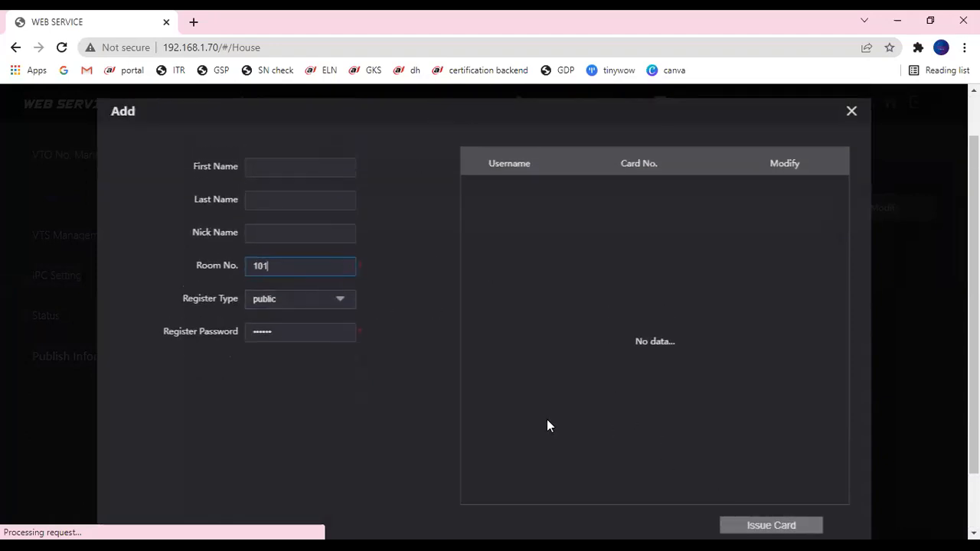
pyautogui.scroll(-2, 699, 449)
# - Issue a card for room 101 and save the room
pyautogui.click(770, 476)
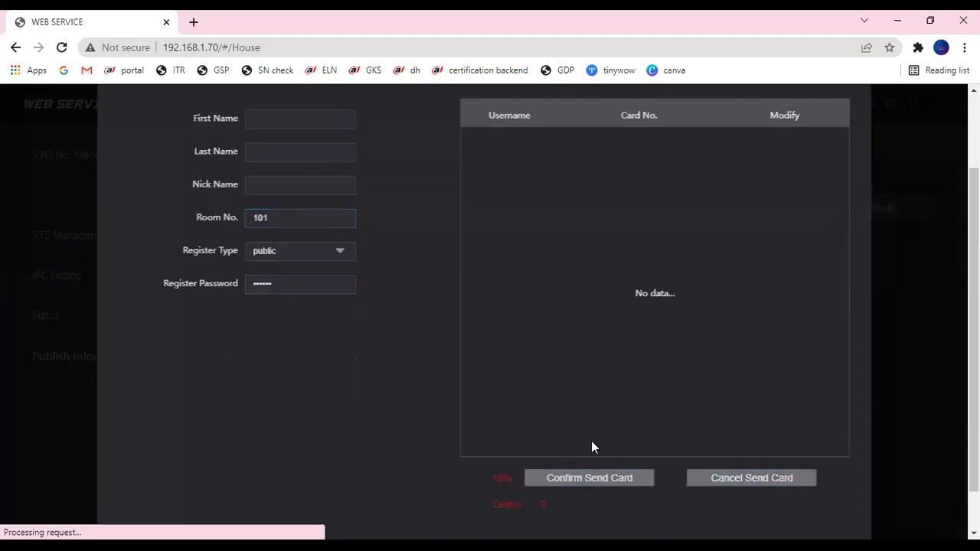
pyautogui.click(595, 476)
pyautogui.scroll(1, 769, 214)
pyautogui.scroll(3, 770, 217)
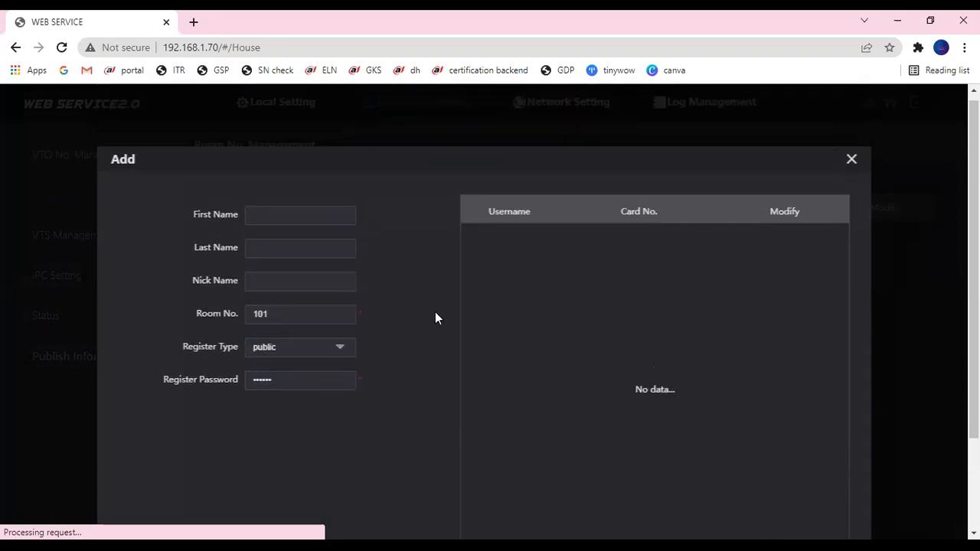
pyautogui.scroll(-3, 435, 318)
pyautogui.click(724, 520)
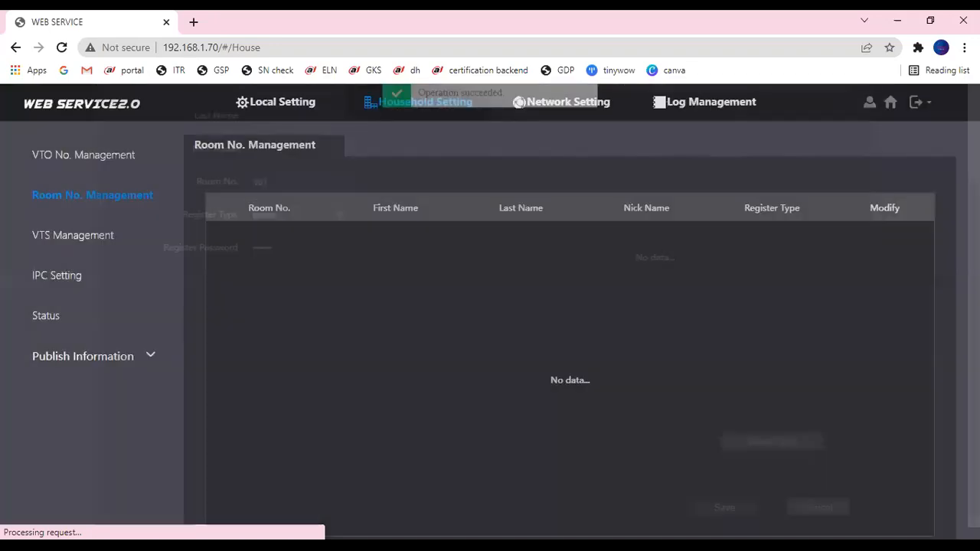
# - Add room 102 and refresh the room list
pyautogui.scroll(-4, 310, 353)
pyautogui.click(246, 410)
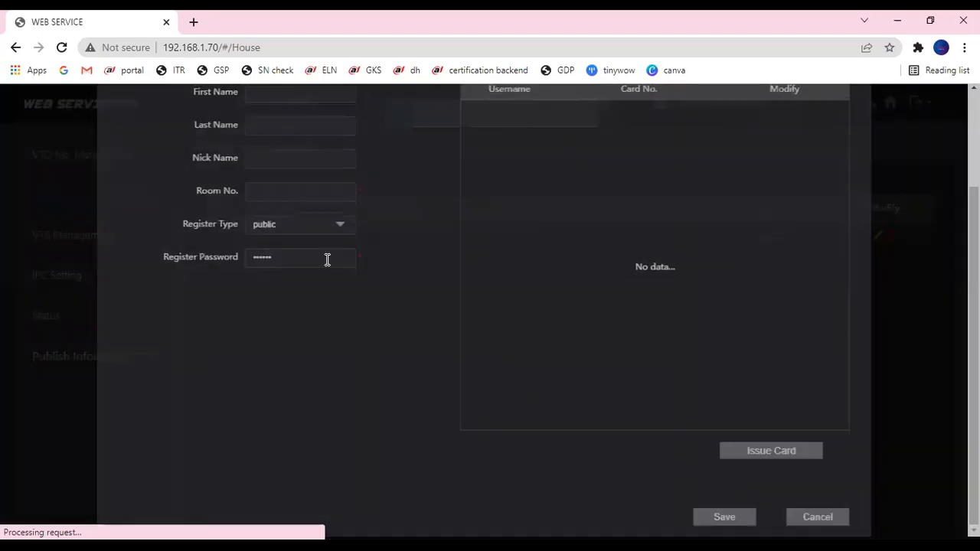
pyautogui.click(288, 195)
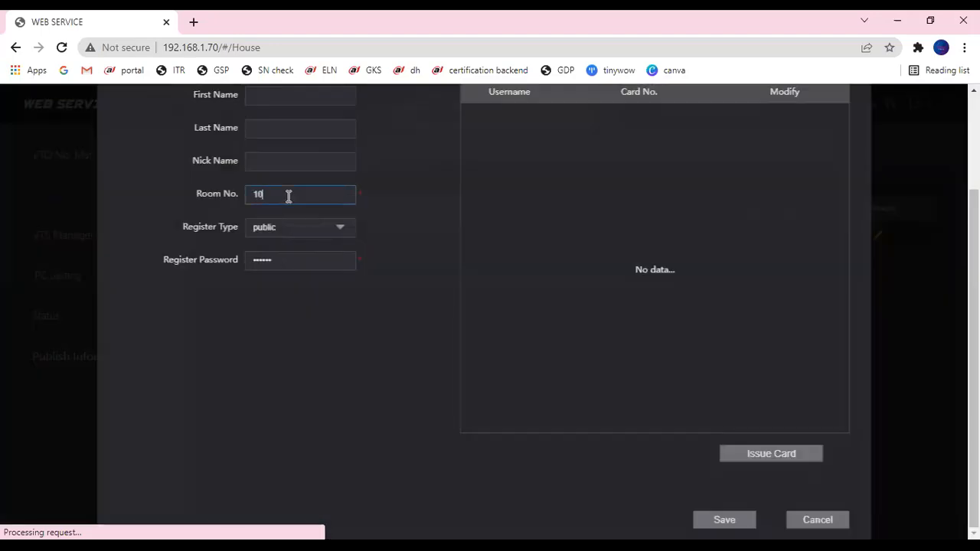
pyautogui.write('102')
pyautogui.click(725, 520)
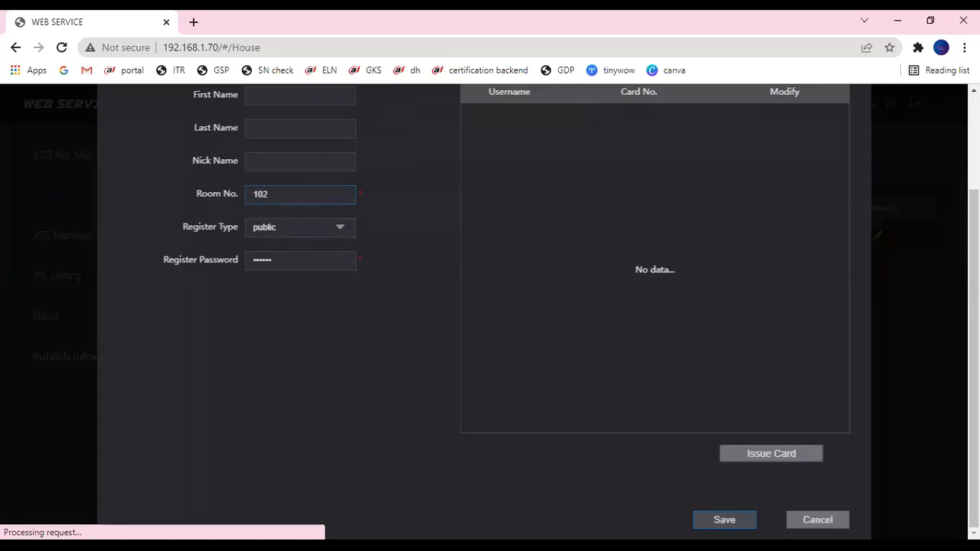
pyautogui.scroll(-2, 338, 243)
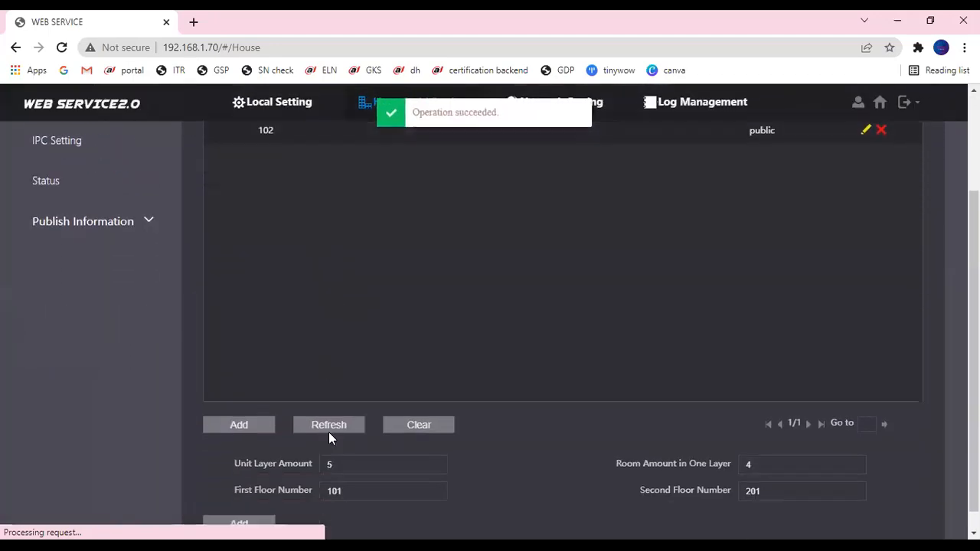
pyautogui.click(328, 403)
# - Delete rooms 101 and 102, leaving the room list empty
pyautogui.scroll(1, 359, 176)
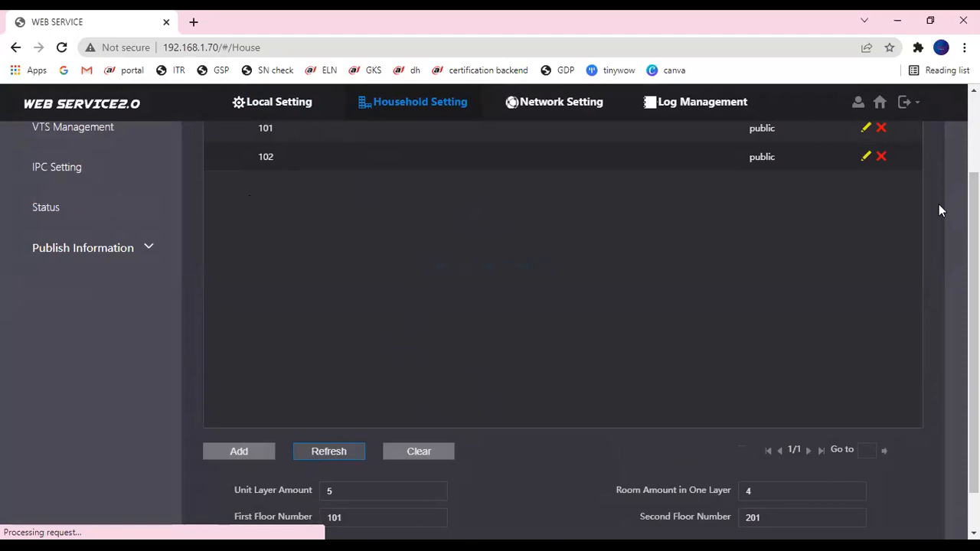
pyautogui.click(880, 128)
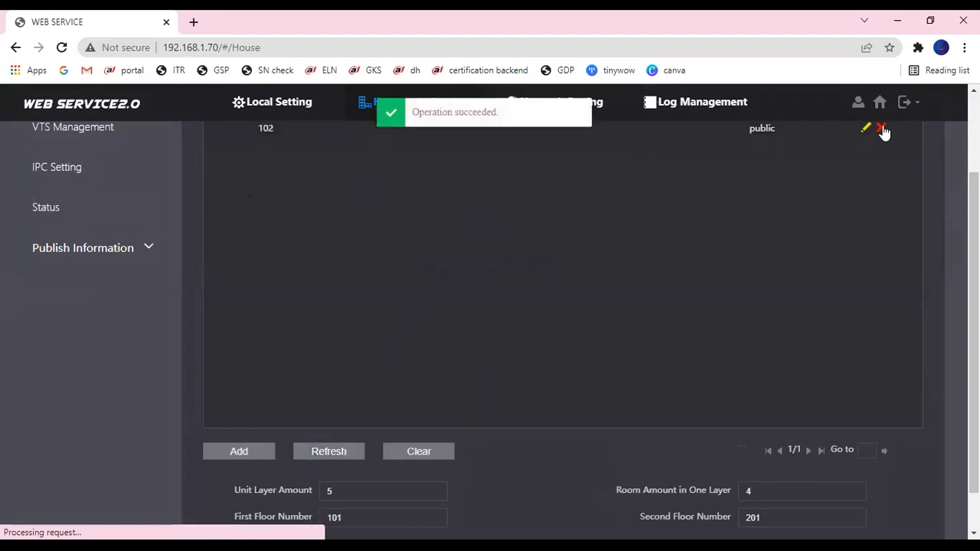
pyautogui.click(881, 129)
pyautogui.scroll(-1, 465, 292)
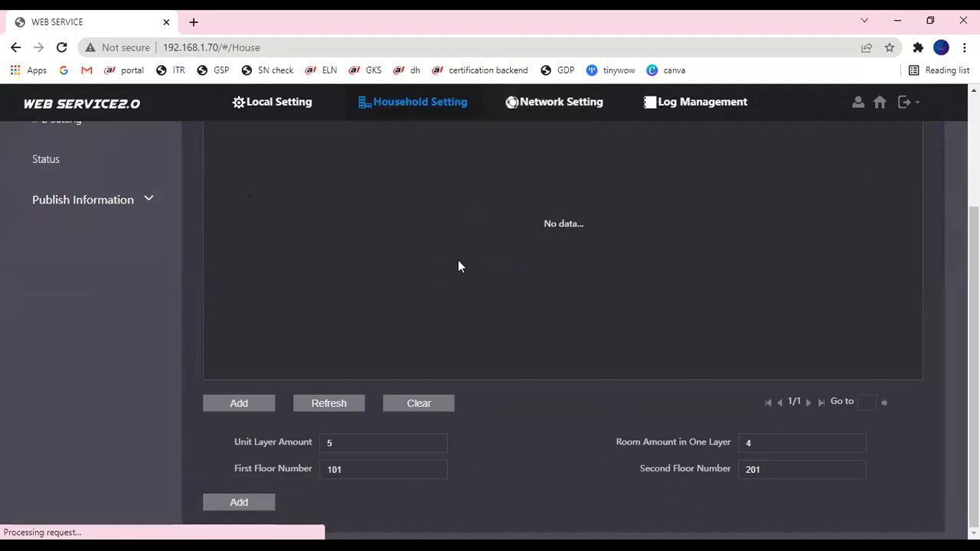
# - Generate rooms from 12 layers of 5 rooms, first floor 1001, second floor 2001
pyautogui.click(355, 444)
pyautogui.click(755, 444)
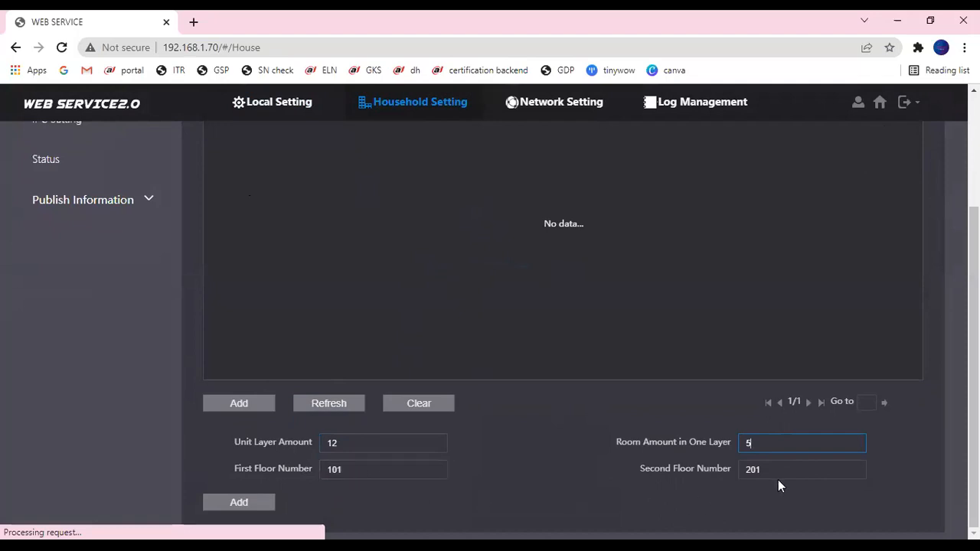
pyautogui.moveTo(398, 476); pyautogui.dragTo(331, 472)
pyautogui.click(348, 473)
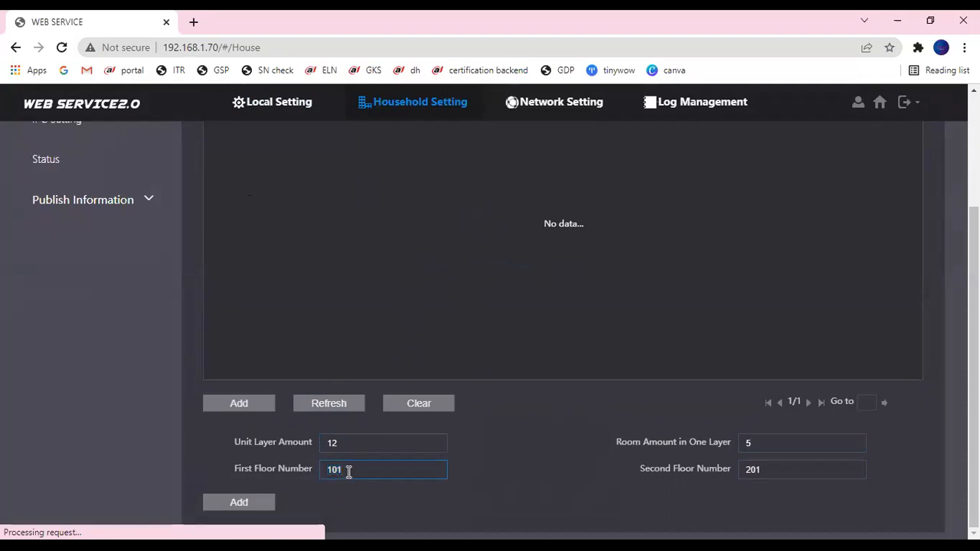
pyautogui.press('BackSpace')
pyautogui.click(766, 468)
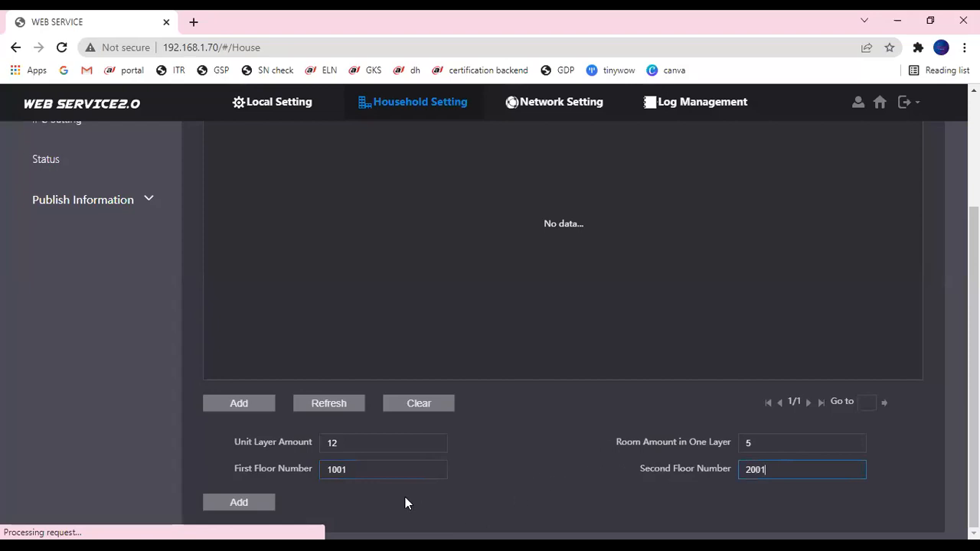
pyautogui.click(261, 508)
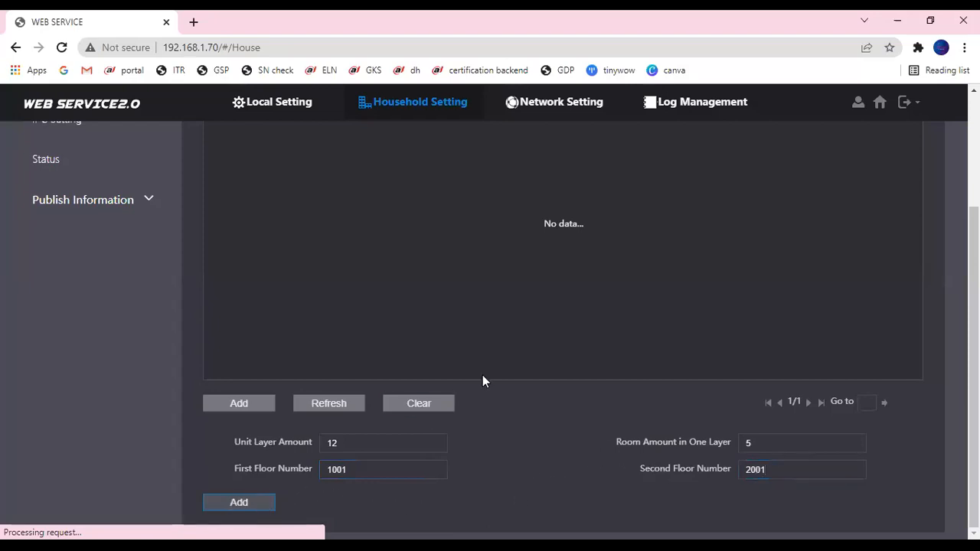
# - Refresh the room list and page through all three pages of generated rooms 1001–12005
pyautogui.click(342, 405)
pyautogui.scroll(2, 427, 212)
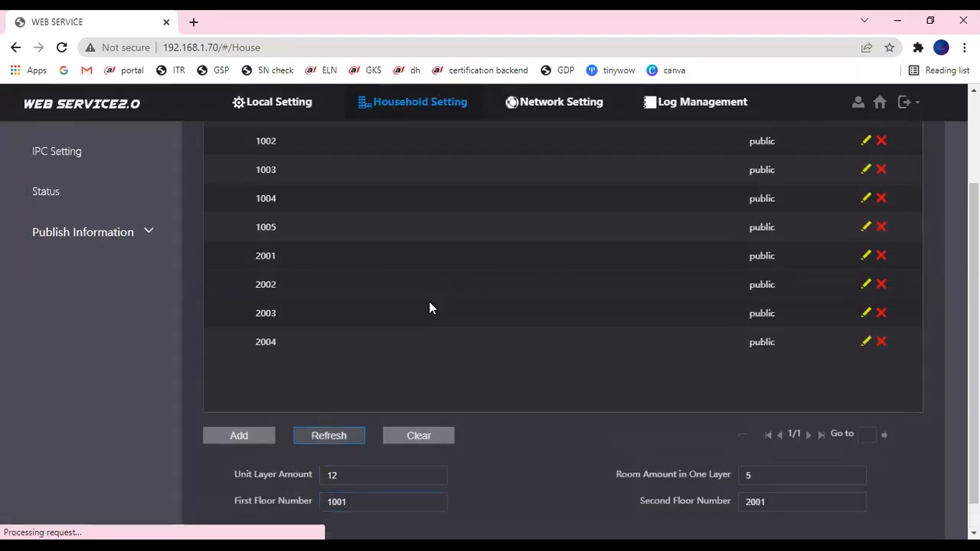
pyautogui.scroll(-1, 296, 232)
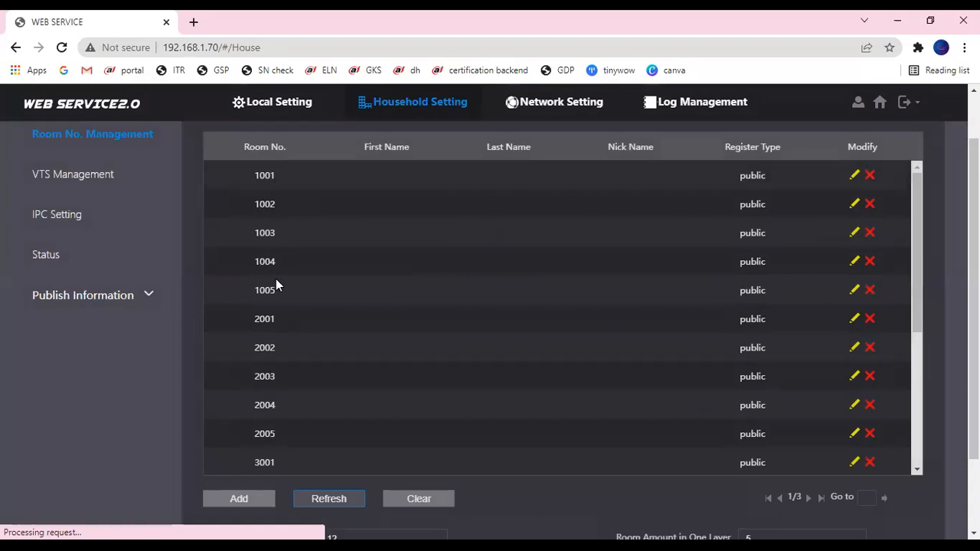
pyautogui.scroll(-3, 275, 359)
pyautogui.scroll(-4, 283, 410)
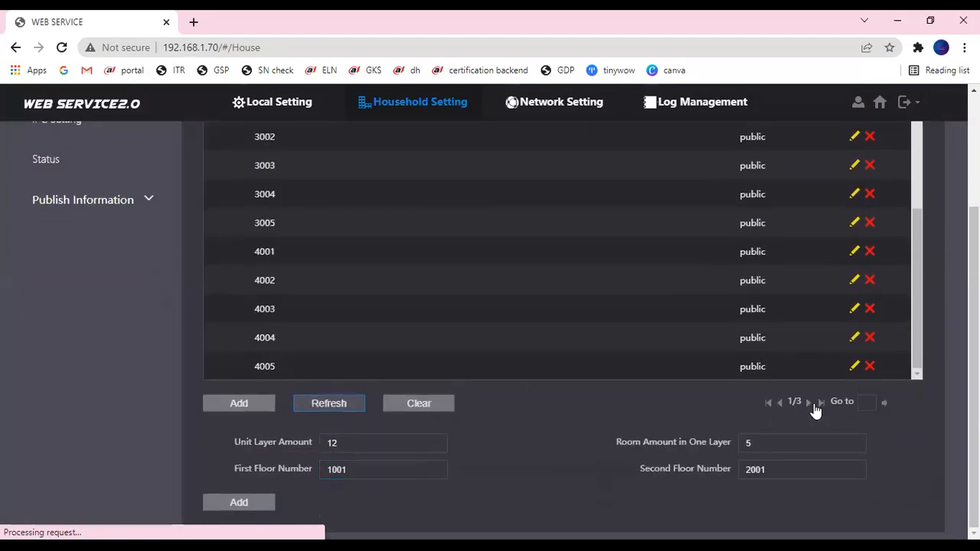
pyautogui.click(807, 403)
pyautogui.click(807, 403)
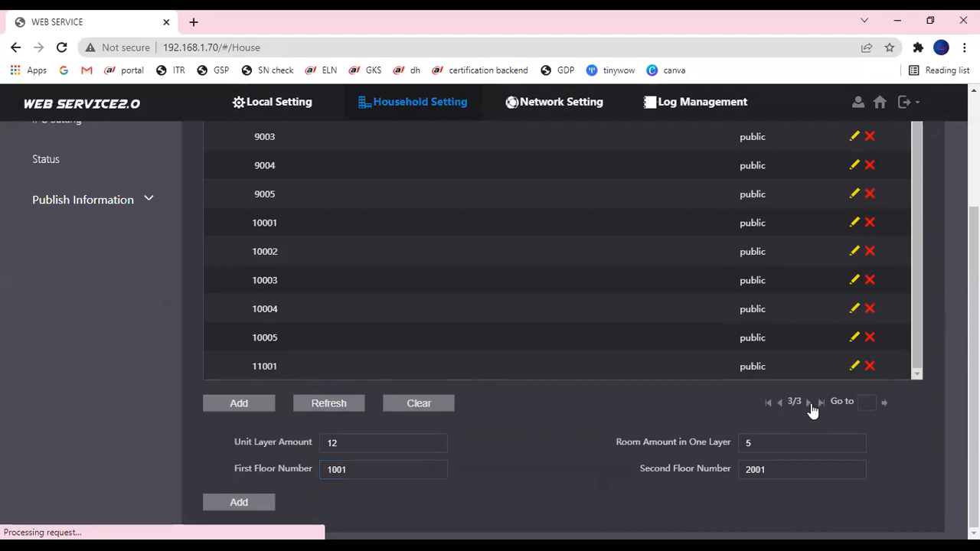
pyautogui.click(330, 404)
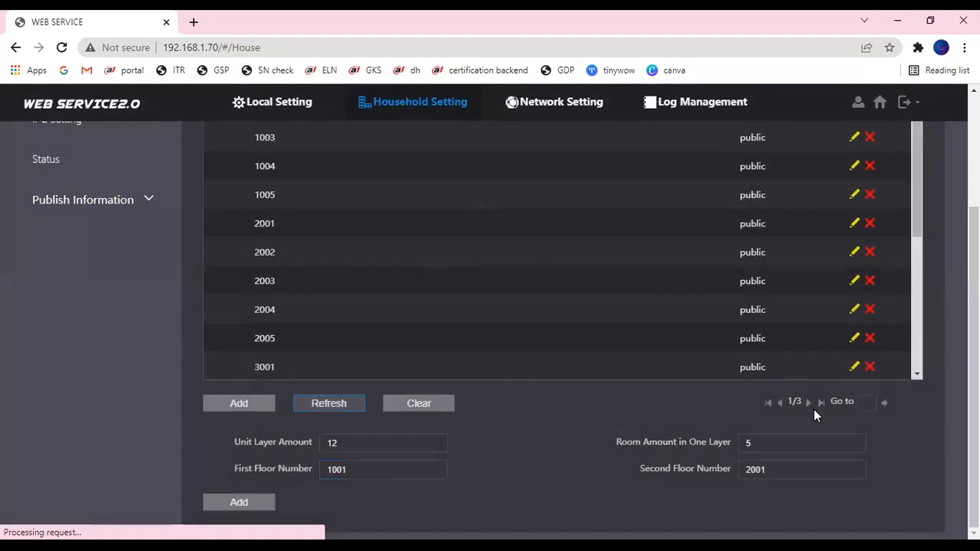
pyautogui.click(821, 402)
pyautogui.scroll(-1, 373, 289)
pyautogui.scroll(-3, 371, 288)
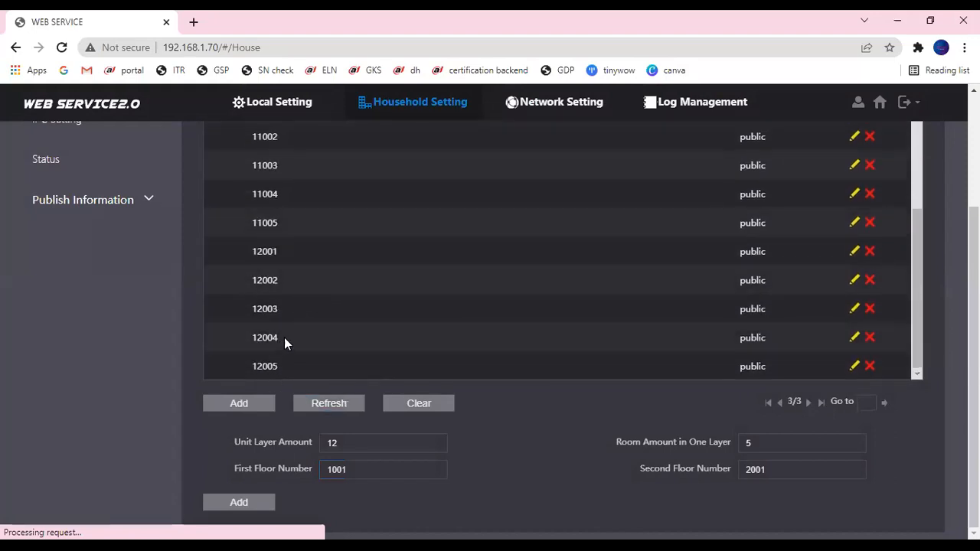
pyautogui.scroll(5, 377, 234)
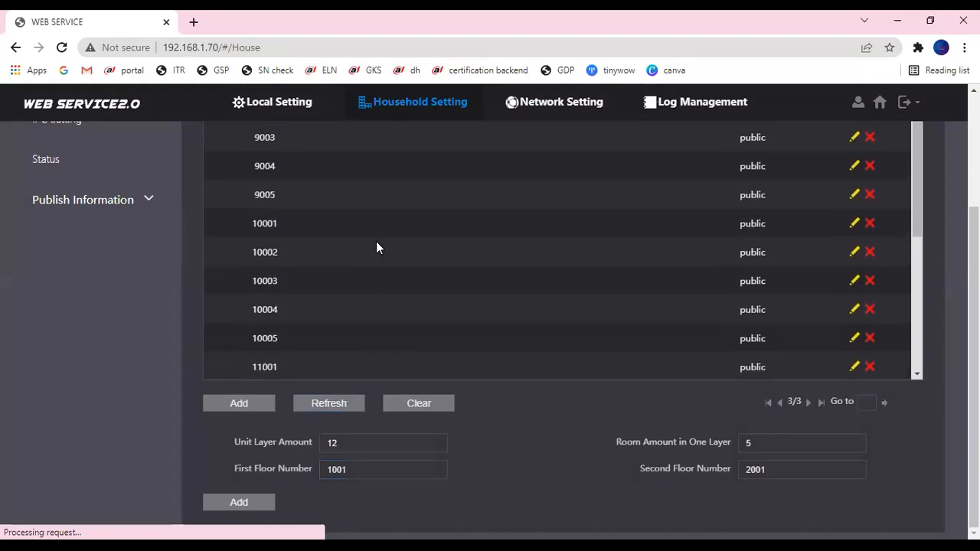
pyautogui.scroll(3, 375, 242)
pyautogui.scroll(-3, 383, 265)
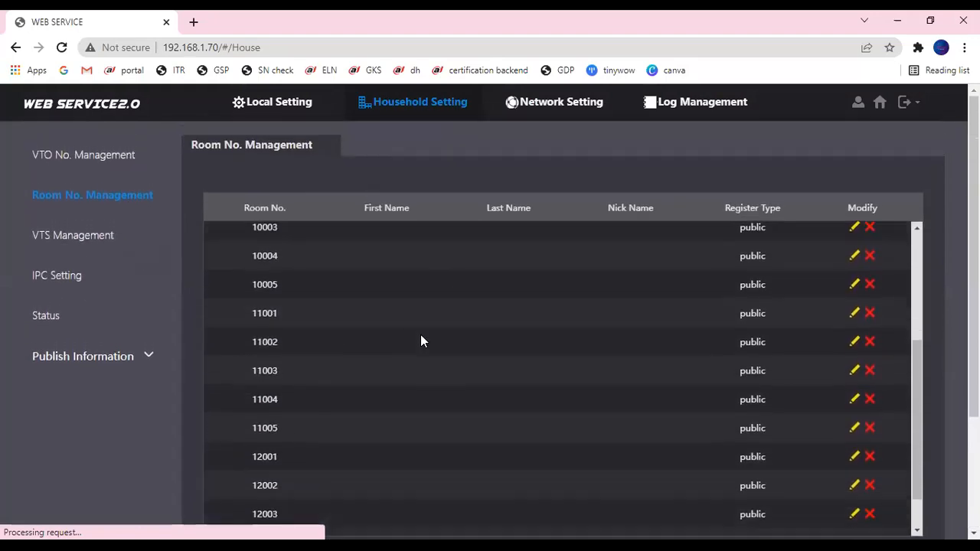
pyautogui.scroll(-5, 421, 342)
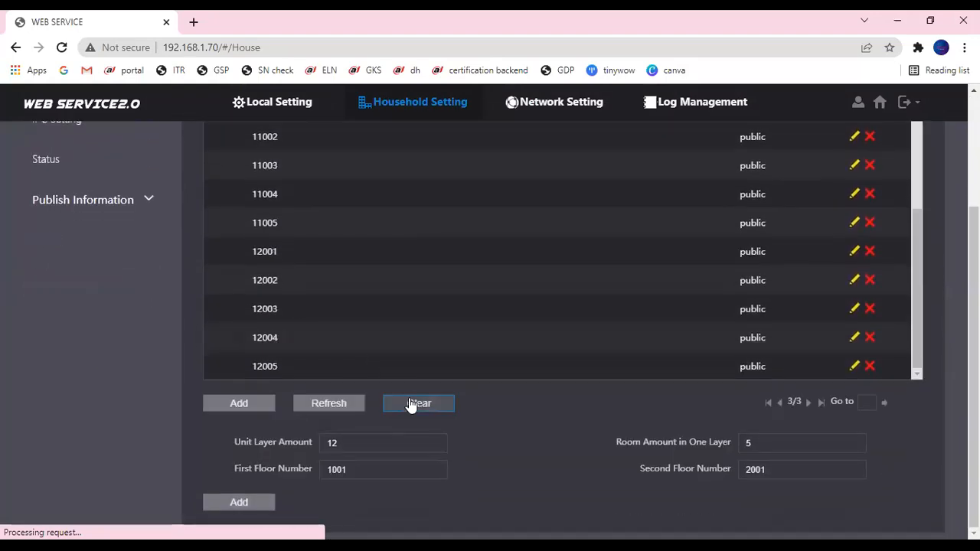
# - Clear all batch-generated rooms and add room 101
pyautogui.click(411, 405)
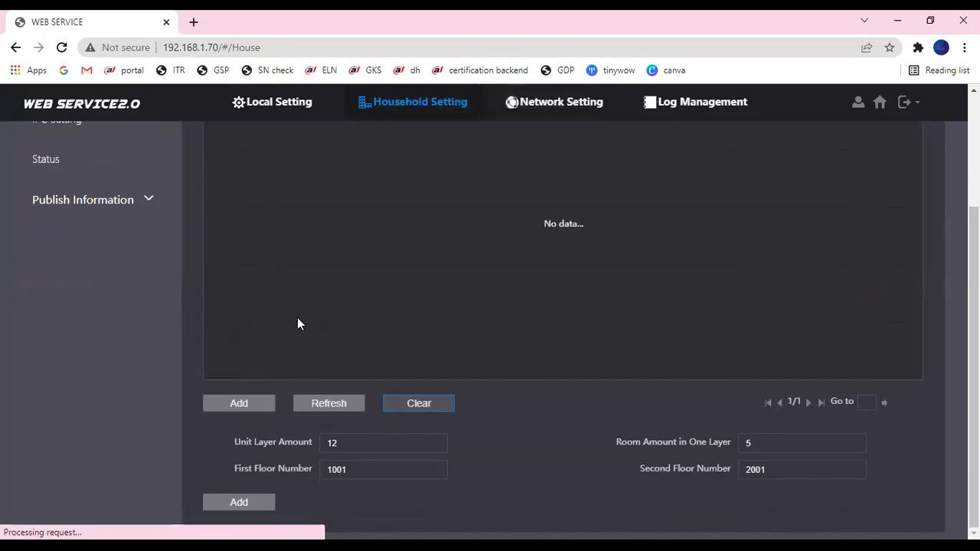
pyautogui.click(331, 402)
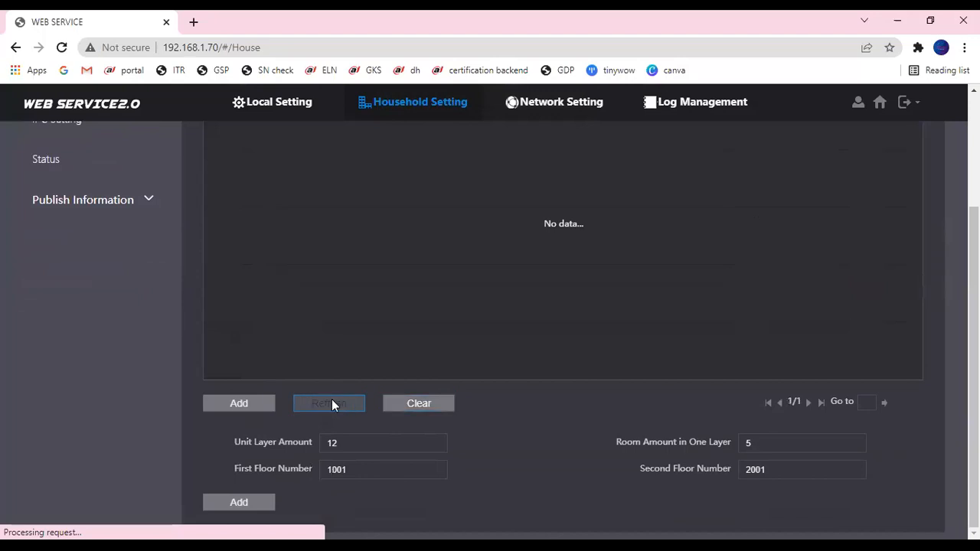
pyautogui.scroll(-1, 321, 352)
pyautogui.click(237, 403)
pyautogui.click(276, 199)
pyautogui.write('1')
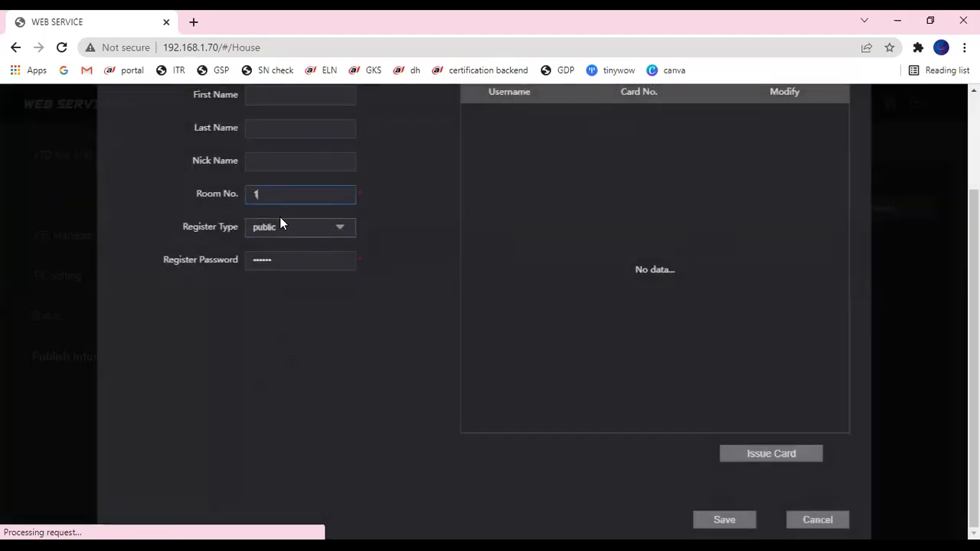
pyautogui.write('01')
pyautogui.click(740, 520)
pyautogui.scroll(-3, 260, 406)
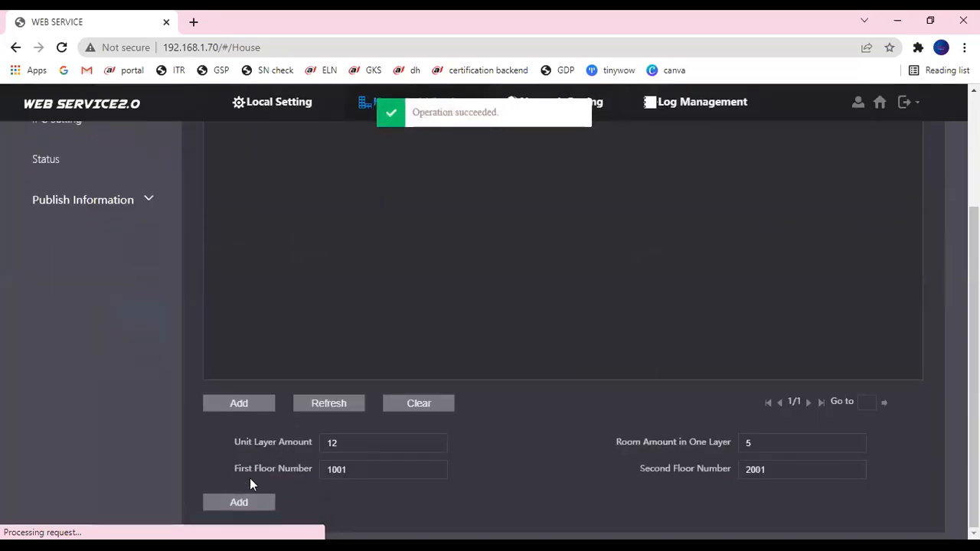
# - Add room 102 and refresh the list to confirm both rooms
pyautogui.click(237, 403)
pyautogui.click(256, 192)
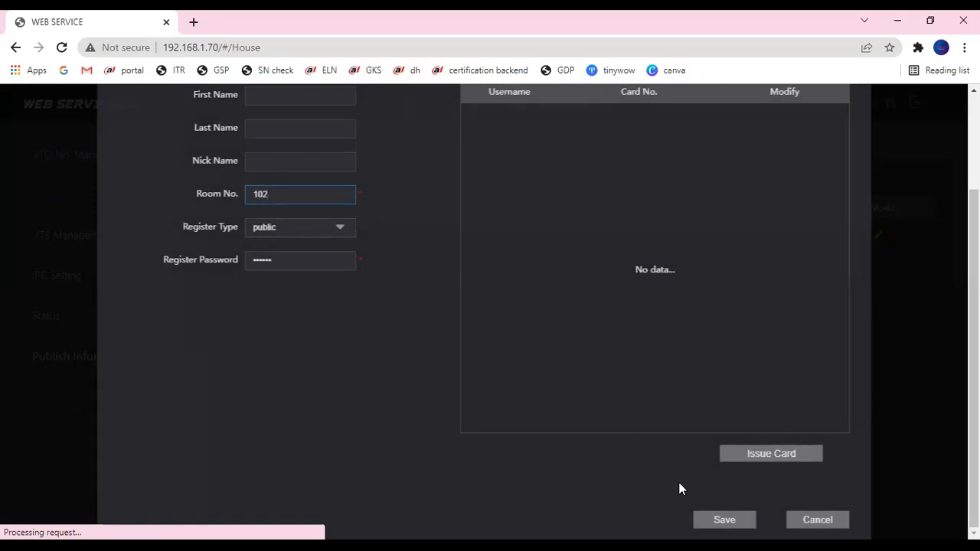
pyautogui.click(722, 521)
pyautogui.scroll(-3, 459, 329)
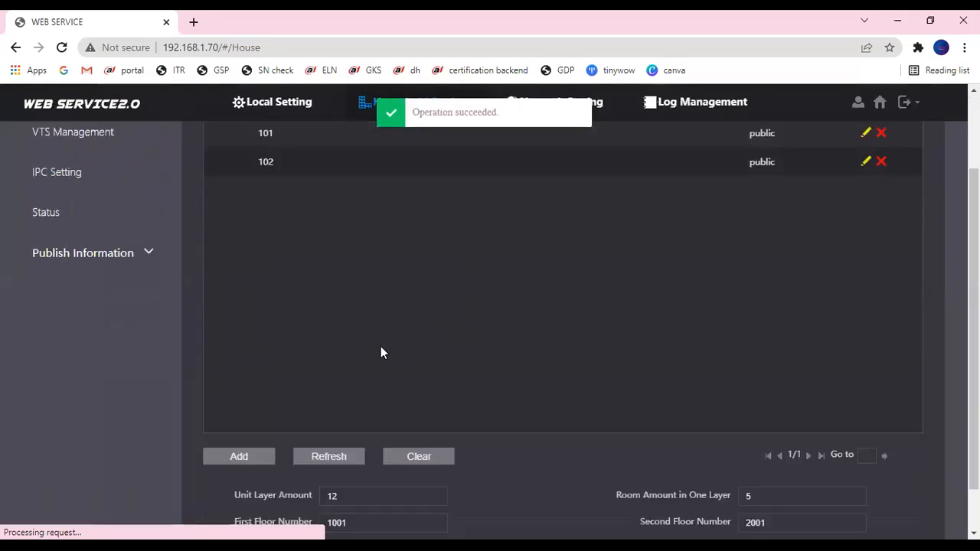
pyautogui.click(325, 403)
pyautogui.scroll(3, 344, 272)
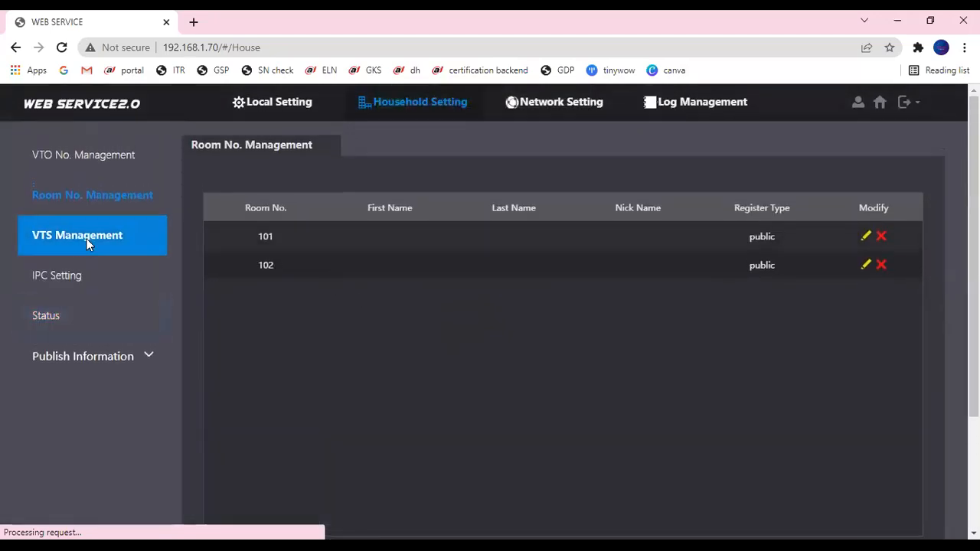
# - Switch between VTS Management and Room No. Management, ending on the empty VTS device list
pyautogui.click(86, 238)
pyautogui.scroll(-1, 169, 181)
pyautogui.scroll(1, 169, 186)
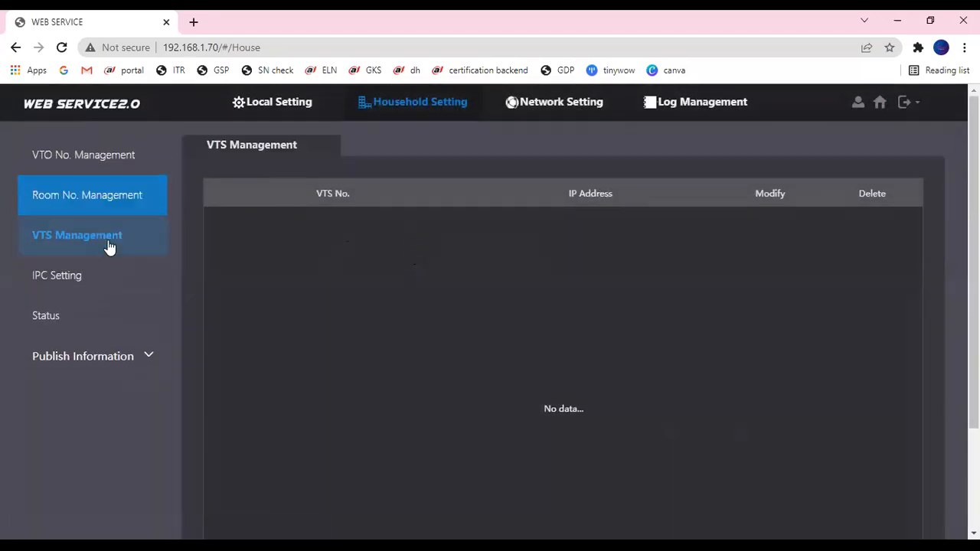
pyautogui.click(83, 204)
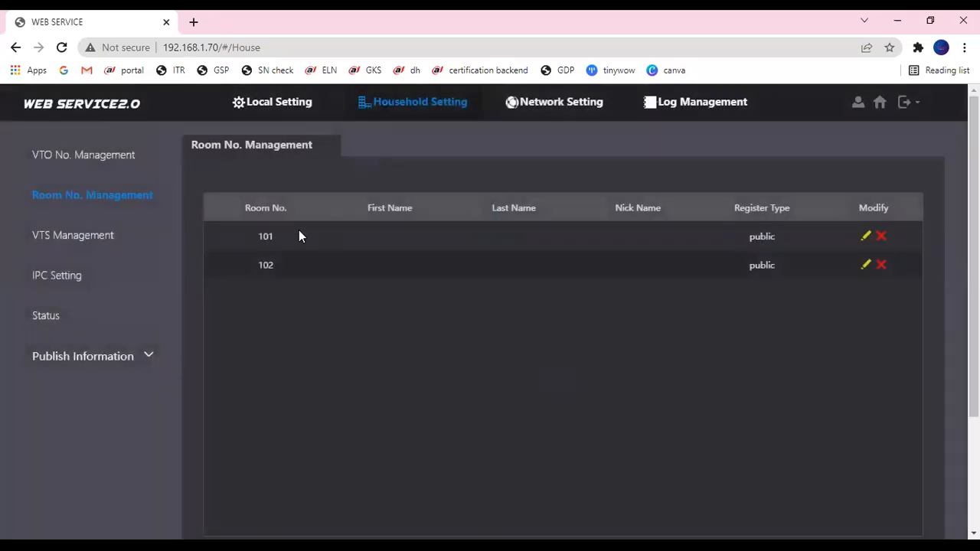
pyautogui.click(69, 233)
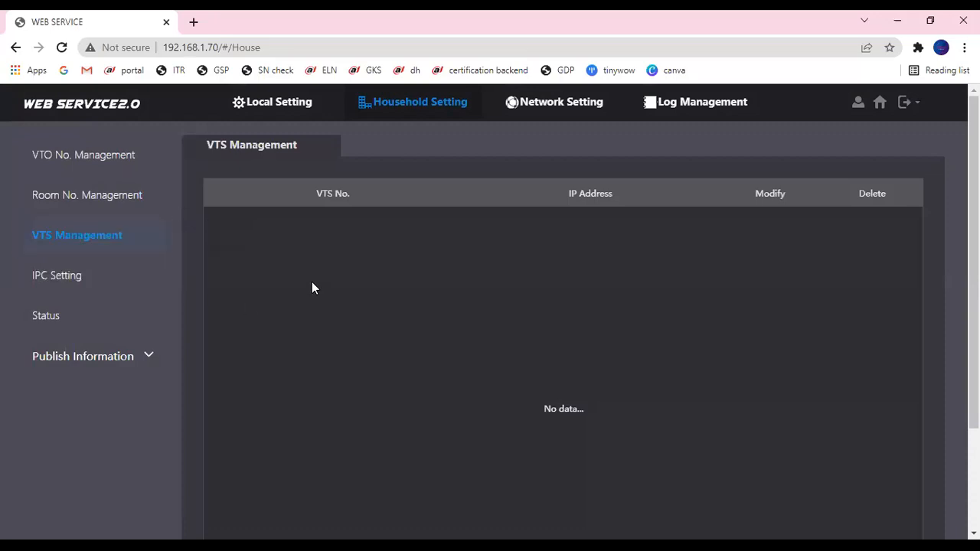
pyautogui.scroll(-1, 312, 288)
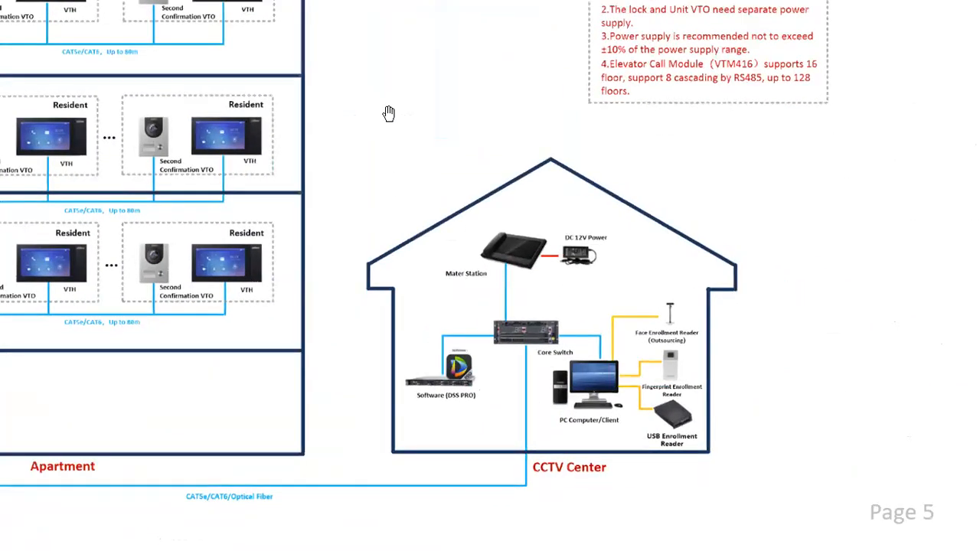
# - Circle the Master Station and its DC 12V power supply in red on the diagram
pyautogui.moveTo(557, 216)
pyautogui.mouseDown()
pyautogui.moveTo(591, 232)
pyautogui.moveTo(496, 222)
pyautogui.mouseUp()
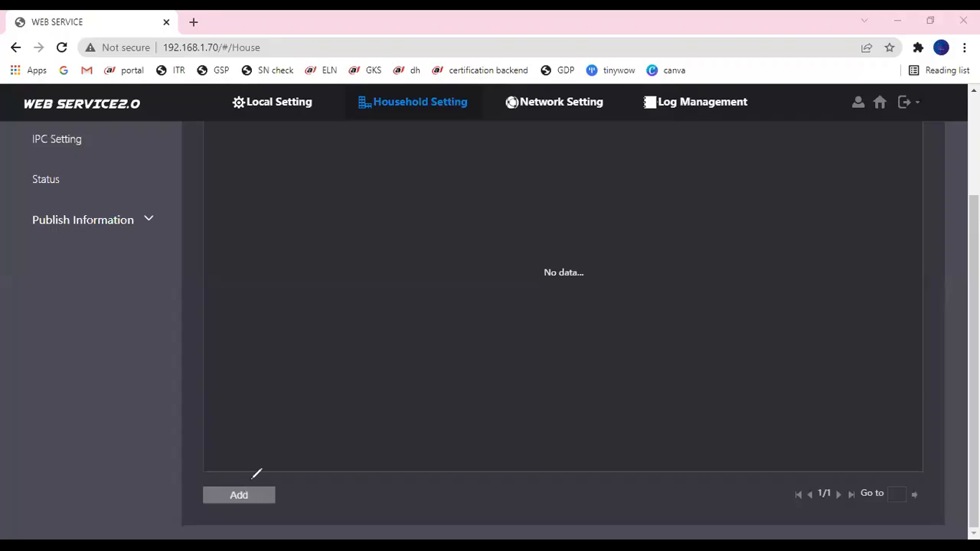
# - Cancel a VTS Add form, view IPC Setting, then check Status for 8001, 101 and 102 online
pyautogui.click(224, 499)
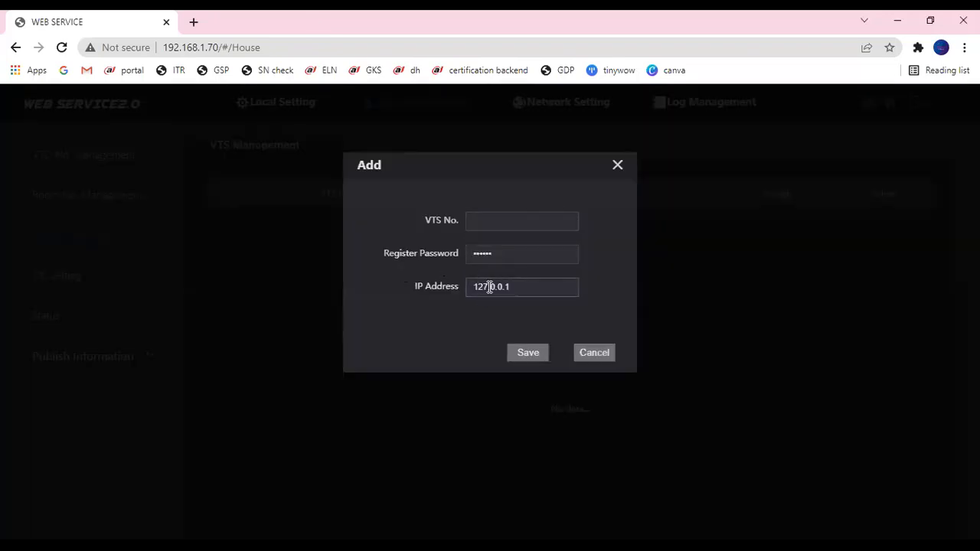
pyautogui.click(617, 166)
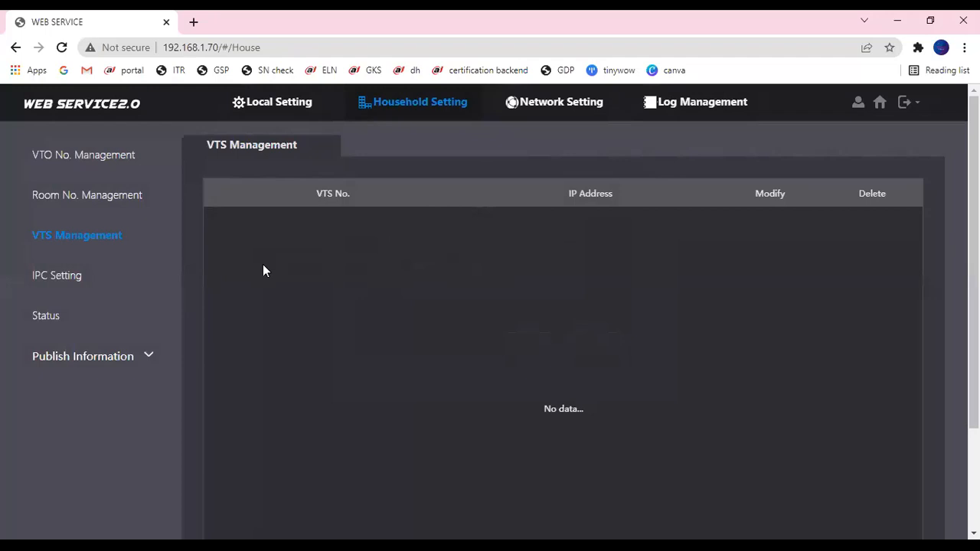
pyautogui.click(104, 271)
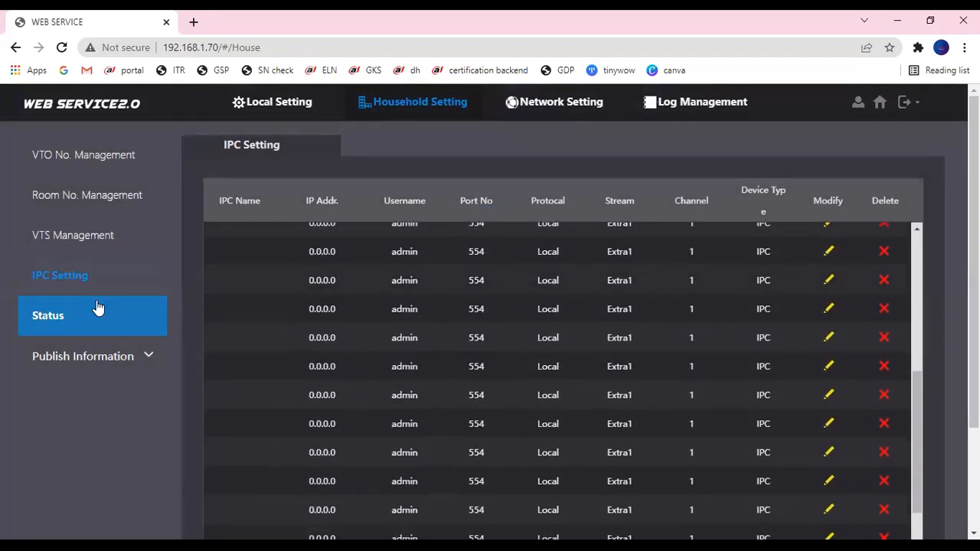
pyautogui.click(98, 309)
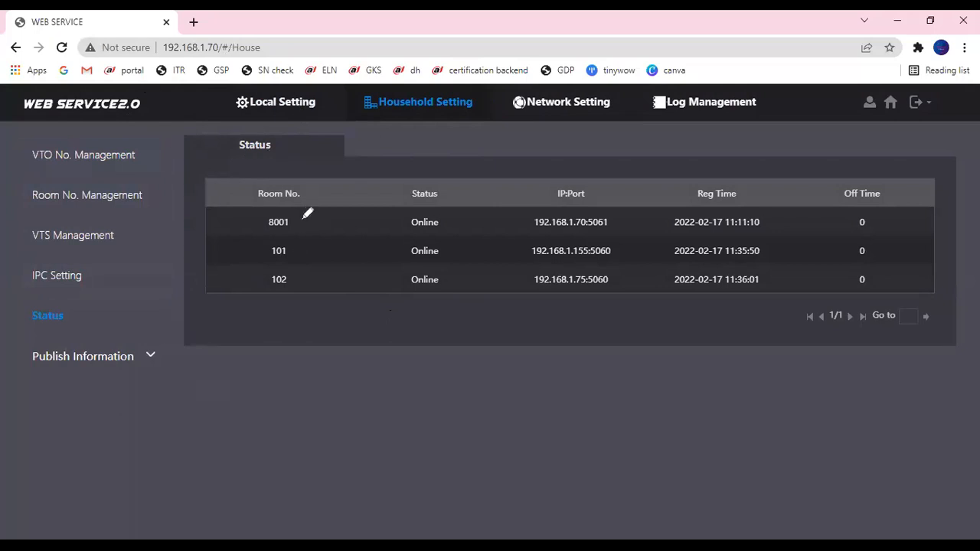
pyautogui.moveTo(307, 214)
pyautogui.mouseDown()
pyautogui.moveTo(299, 208)
pyautogui.moveTo(283, 259)
pyautogui.moveTo(306, 248)
pyautogui.moveTo(274, 245)
pyautogui.mouseUp()
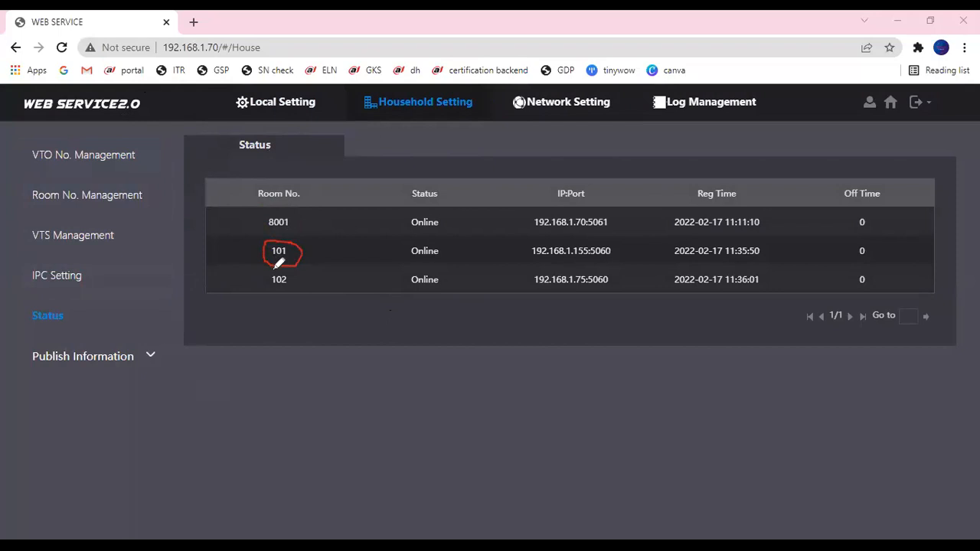
pyautogui.moveTo(261, 281)
pyautogui.mouseDown()
pyautogui.moveTo(313, 270)
pyautogui.moveTo(270, 271)
pyautogui.mouseUp()
pyautogui.moveTo(280, 235)
pyautogui.mouseDown()
pyautogui.moveTo(273, 284)
pyautogui.moveTo(301, 243)
pyautogui.mouseUp()
pyautogui.moveTo(296, 208)
pyautogui.mouseDown()
pyautogui.moveTo(276, 247)
pyautogui.moveTo(287, 212)
pyautogui.mouseUp()
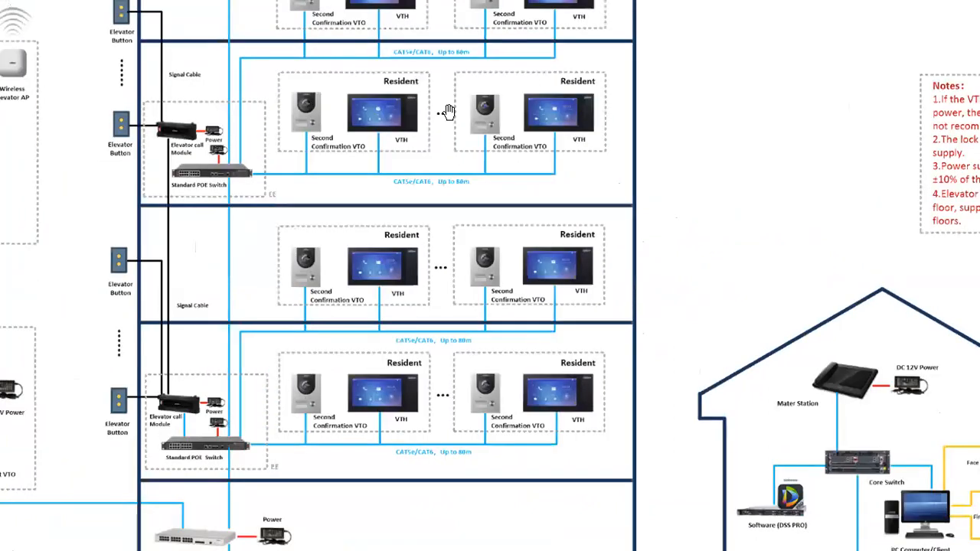
# - Circle the middle floor's resident unit and label it 101 on the wiring diagram
pyautogui.moveTo(380, 233)
pyautogui.mouseDown()
pyautogui.moveTo(380, 246)
pyautogui.moveTo(426, 230)
pyautogui.mouseUp()
pyautogui.click(371, 240)
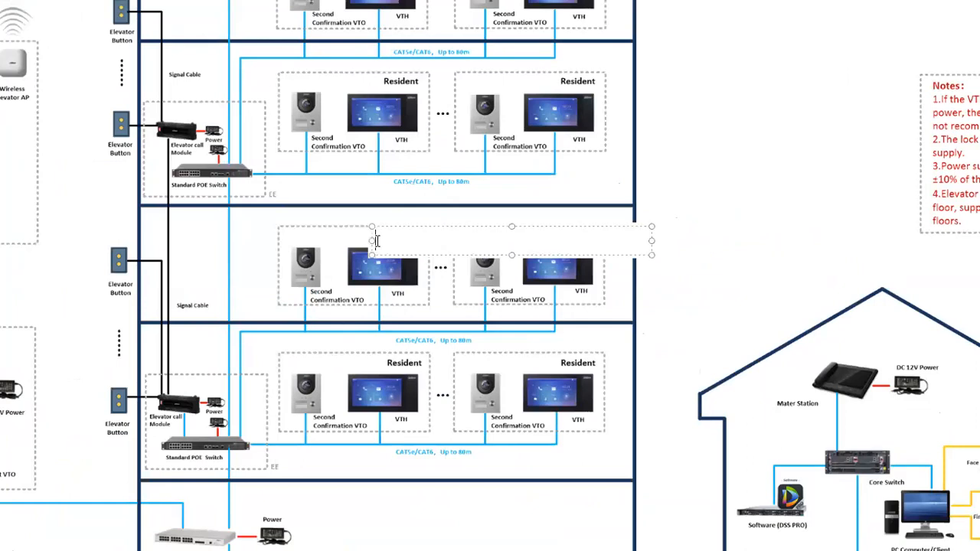
pyautogui.write('101')
pyautogui.click(309, 232)
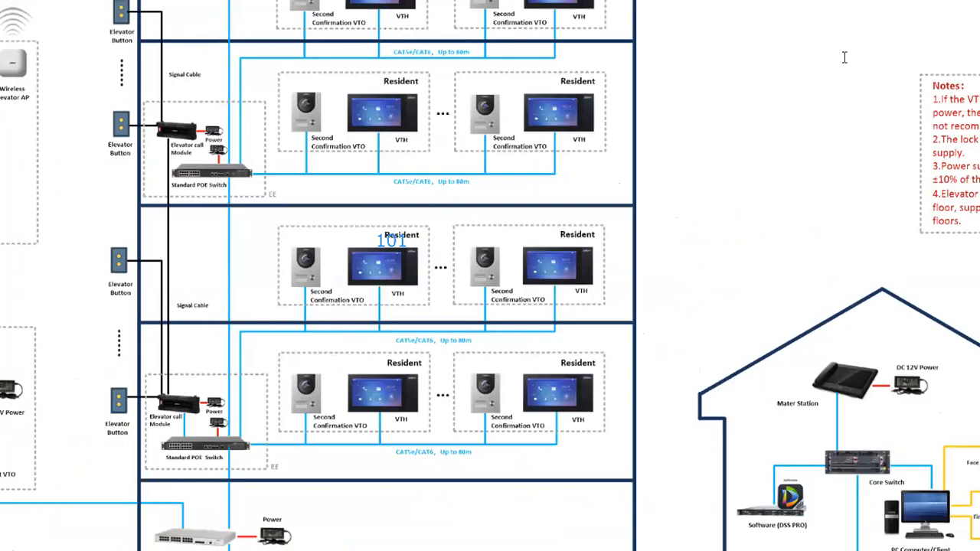
# - Circle the VTO and VTH beside 101, plus the upper and lower floors' VTO cameras
pyautogui.moveTo(317, 237)
pyautogui.mouseDown()
pyautogui.moveTo(294, 268)
pyautogui.moveTo(327, 259)
pyautogui.mouseUp()
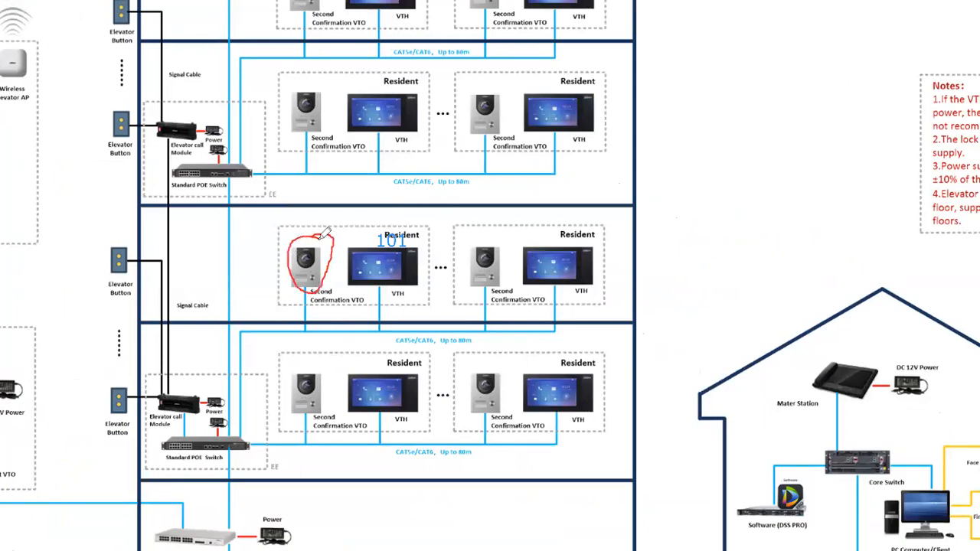
pyautogui.moveTo(377, 247)
pyautogui.mouseDown()
pyautogui.moveTo(351, 278)
pyautogui.moveTo(391, 243)
pyautogui.mouseUp()
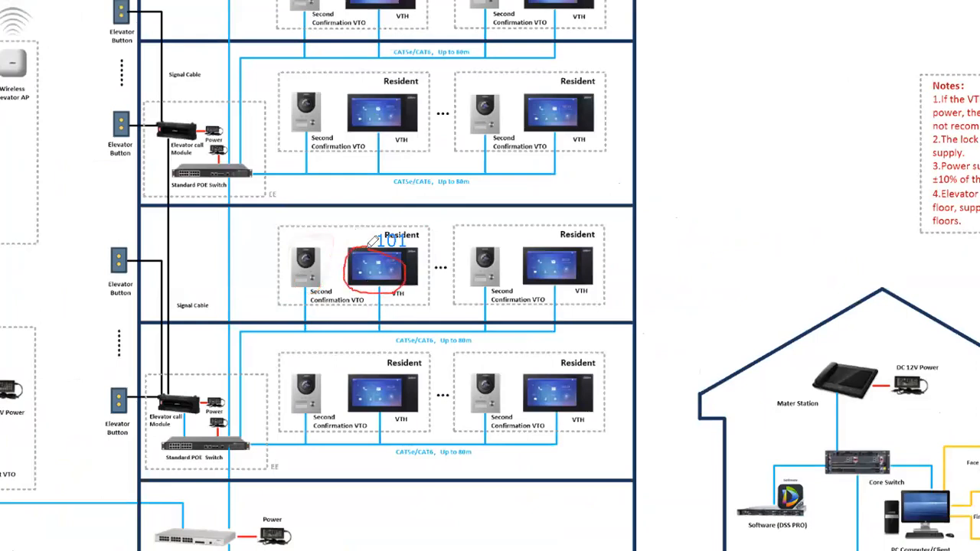
pyautogui.moveTo(307, 251)
pyautogui.mouseDown()
pyautogui.moveTo(319, 257)
pyautogui.moveTo(298, 260)
pyautogui.mouseUp()
pyautogui.moveTo(325, 91)
pyautogui.mouseDown()
pyautogui.moveTo(309, 95)
pyautogui.moveTo(313, 103)
pyautogui.mouseUp()
pyautogui.moveTo(314, 270)
pyautogui.mouseDown()
pyautogui.moveTo(323, 264)
pyautogui.moveTo(314, 247)
pyautogui.mouseUp()
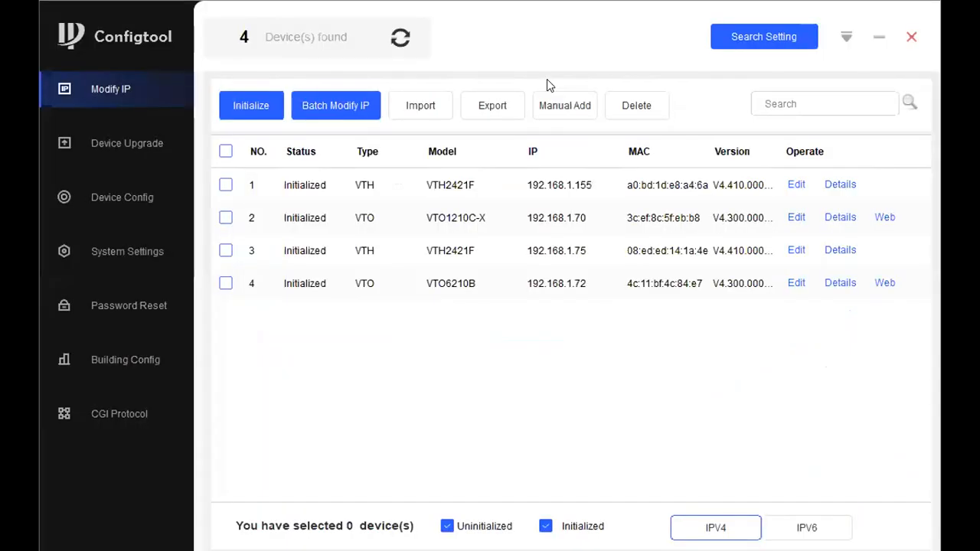
pyautogui.moveTo(462, 281)
pyautogui.mouseDown()
pyautogui.moveTo(391, 279)
pyautogui.moveTo(578, 277)
pyautogui.moveTo(466, 260)
pyautogui.moveTo(440, 285)
pyautogui.moveTo(452, 277)
pyautogui.mouseUp()
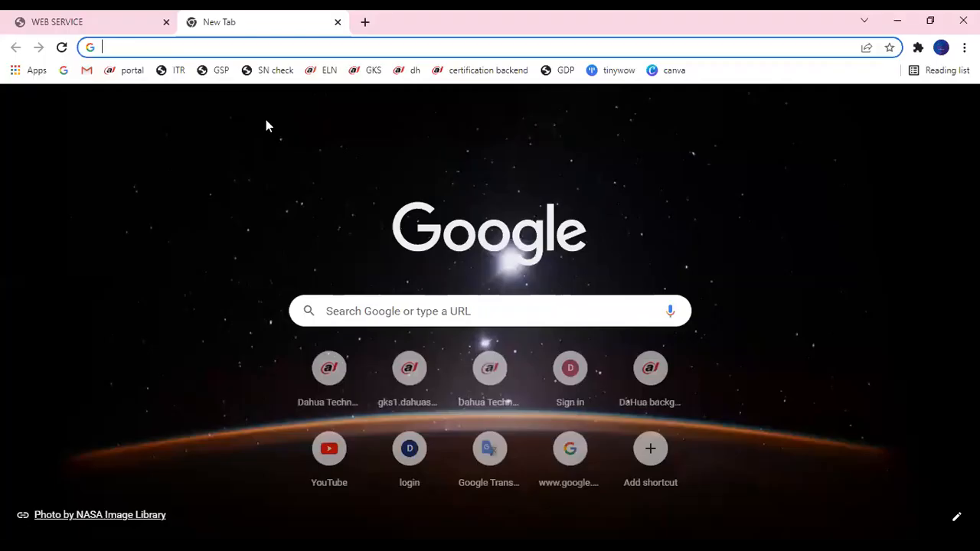
# - Load the second VTO at 192.168.1.72 and log in as admin
pyautogui.write('192.168.8.1')
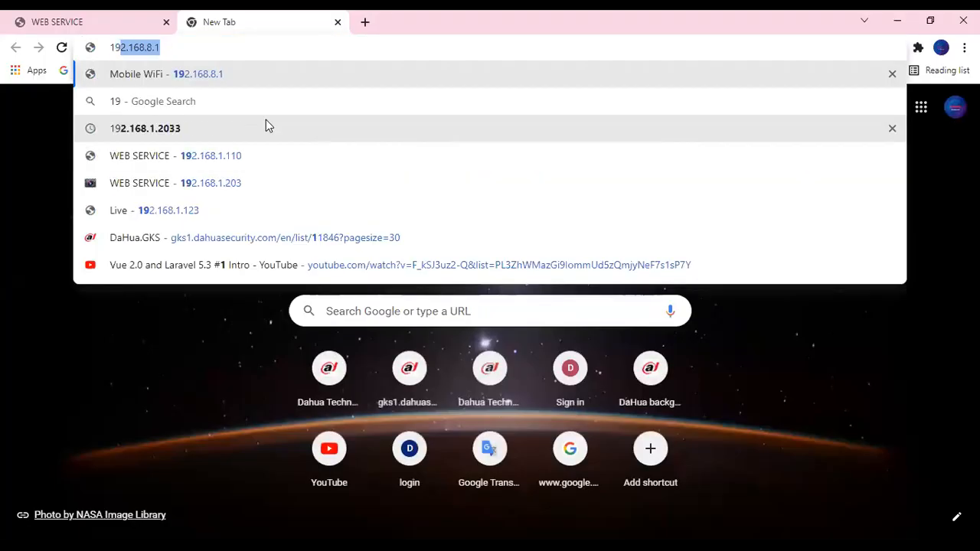
pyautogui.press('BackSpace')
pyautogui.press('BackSpace')
pyautogui.write('1.72')
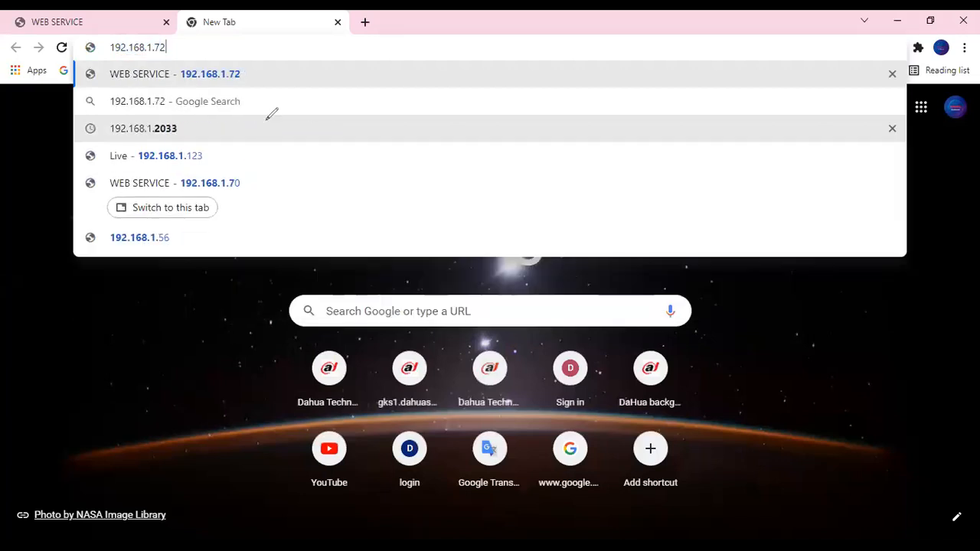
pyautogui.press('Return')
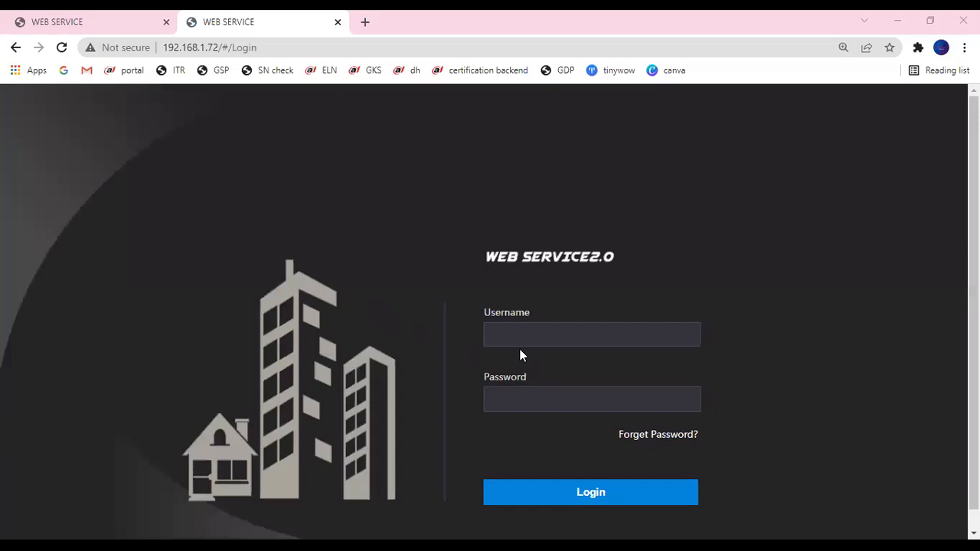
pyautogui.click(521, 343)
pyautogui.write('admin')
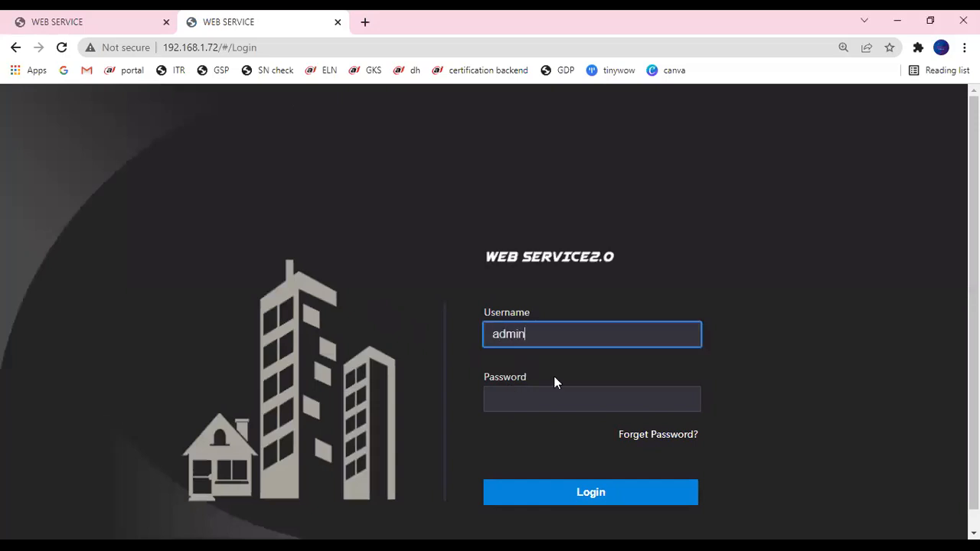
pyautogui.press('Tab')
pyautogui.write('••••••••')
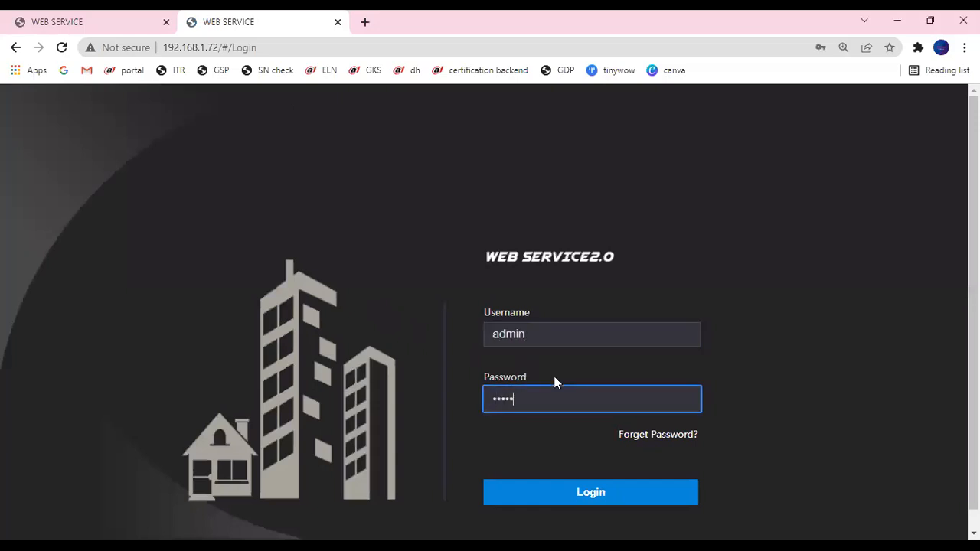
pyautogui.click(562, 494)
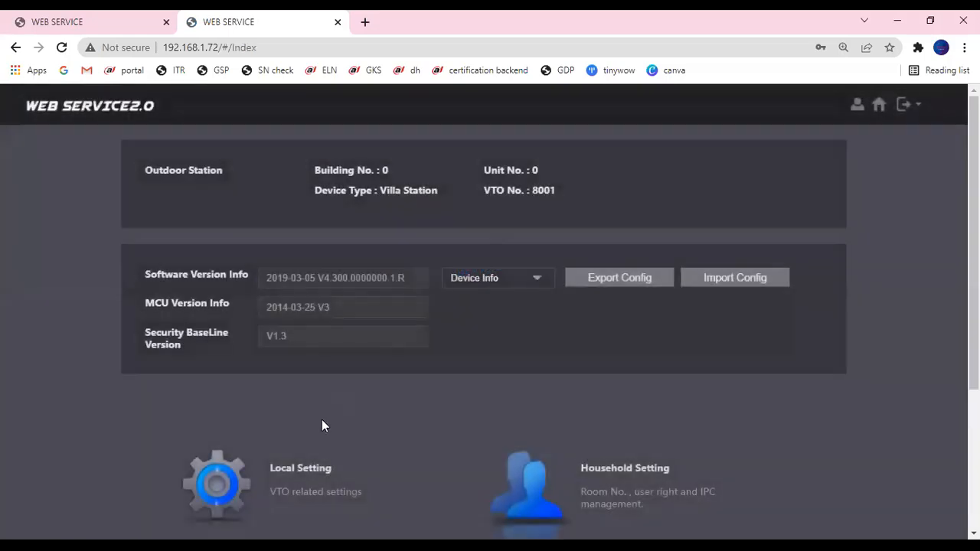
pyautogui.click(605, 258)
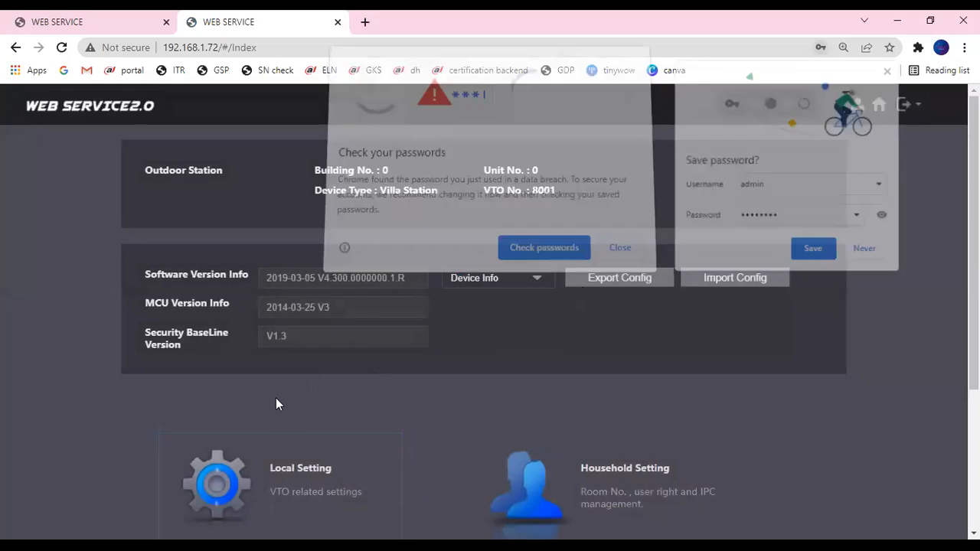
# - Disable the second VTO's SIP server, save, and return to the main unit's status list
pyautogui.scroll(-1, 275, 397)
pyautogui.scroll(-2, 260, 452)
pyautogui.click(284, 474)
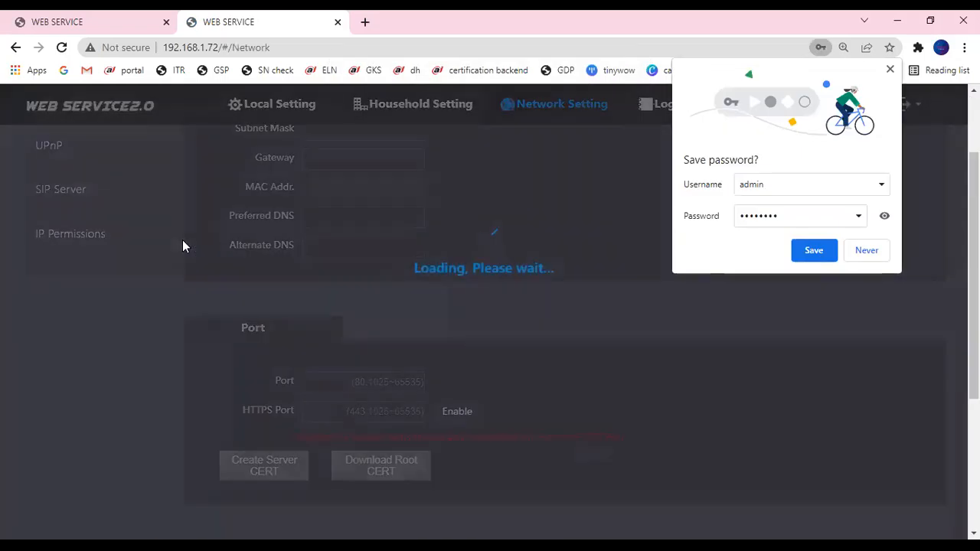
pyautogui.click(62, 234)
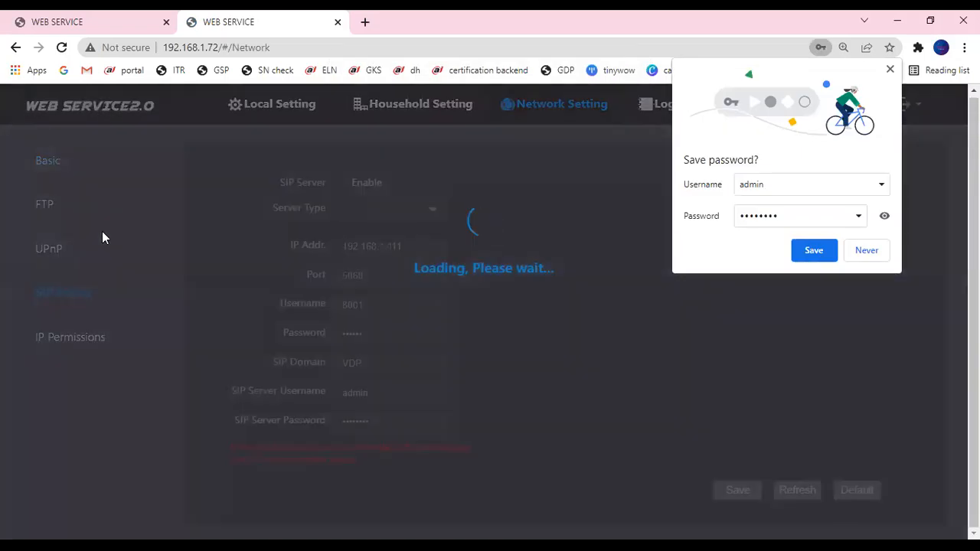
pyautogui.click(340, 183)
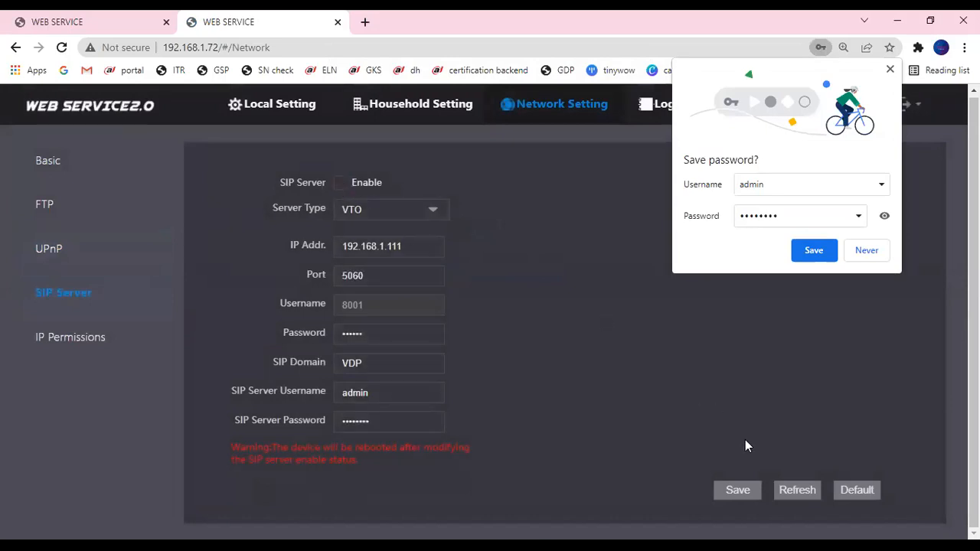
pyautogui.click(746, 490)
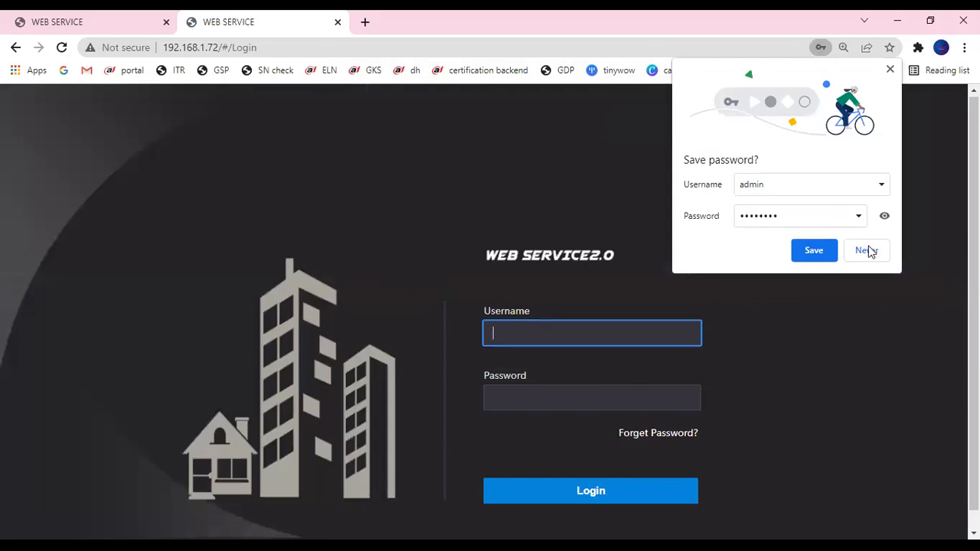
pyautogui.click(117, 17)
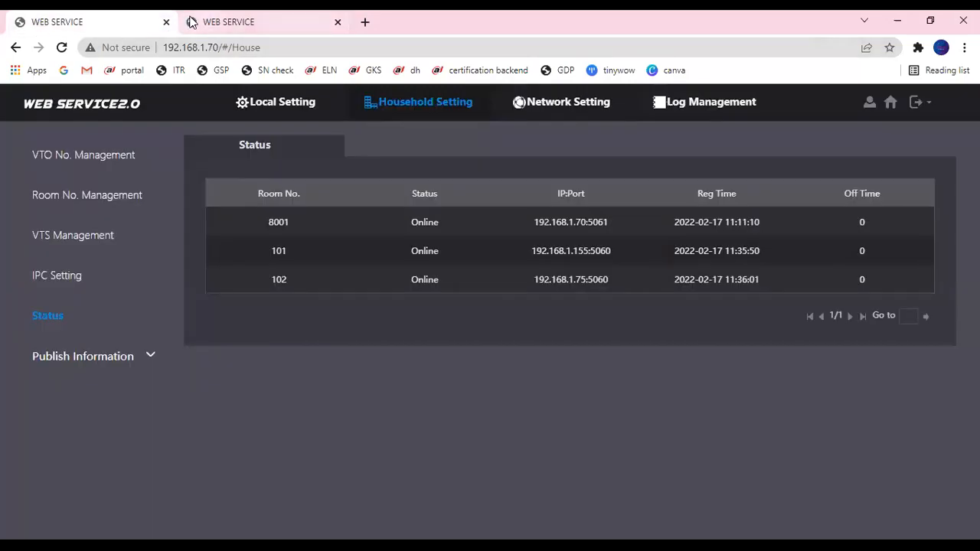
# - Back on the 192.168.1.70 tab, browse Local and Network settings and reach VTO No. Management
pyautogui.click(191, 23)
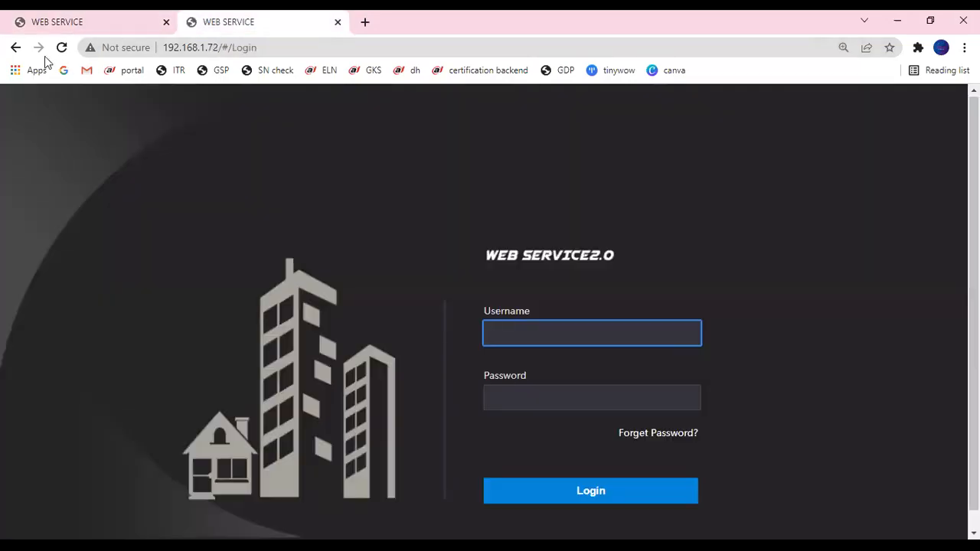
pyautogui.click(84, 17)
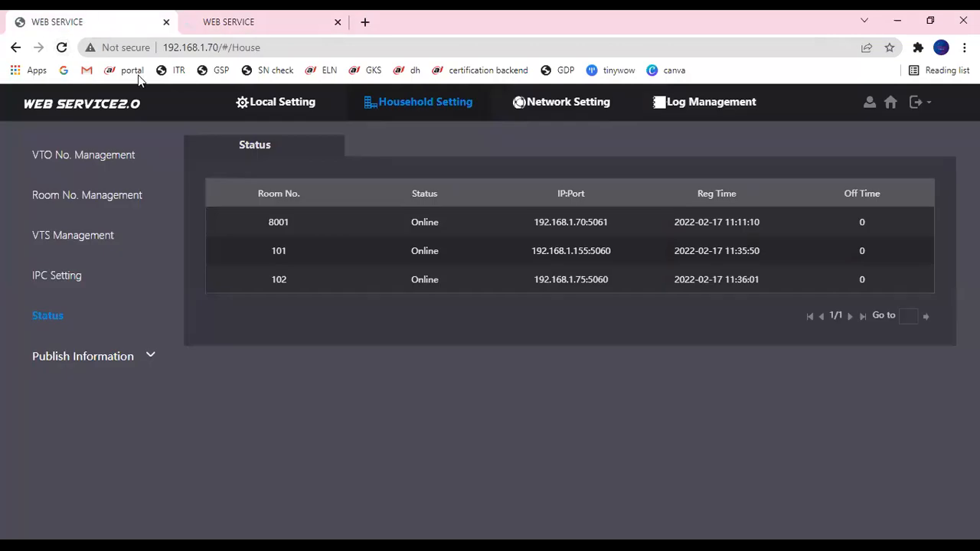
pyautogui.click(88, 154)
pyautogui.click(254, 107)
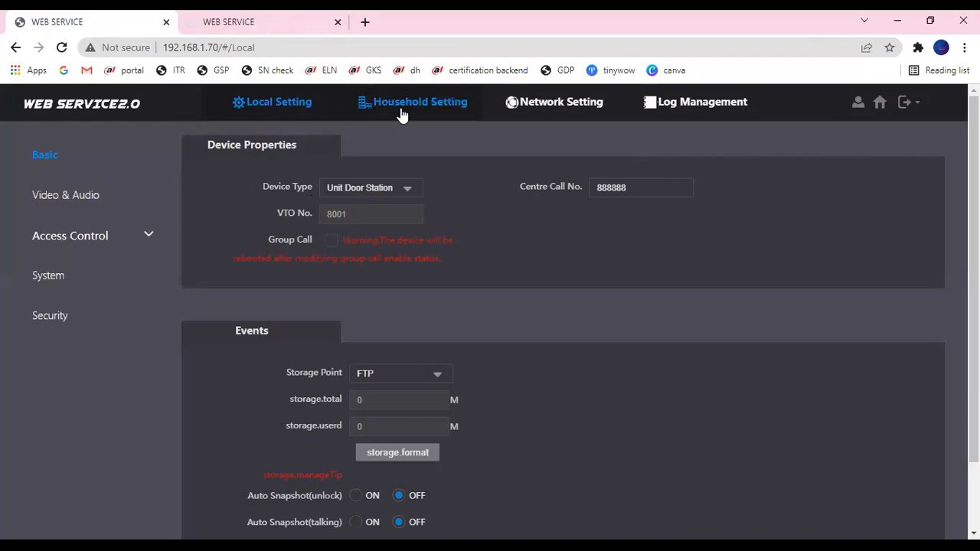
pyautogui.click(523, 115)
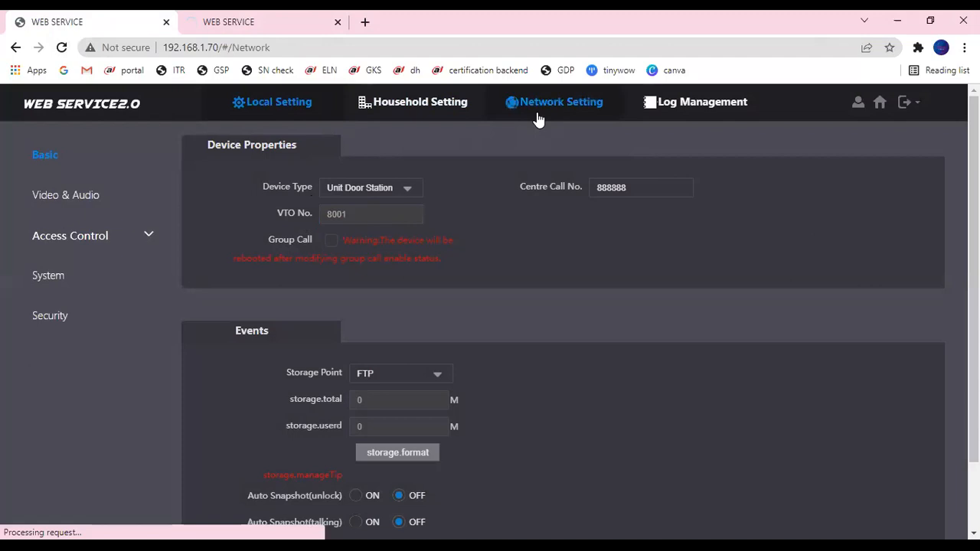
pyautogui.click(390, 113)
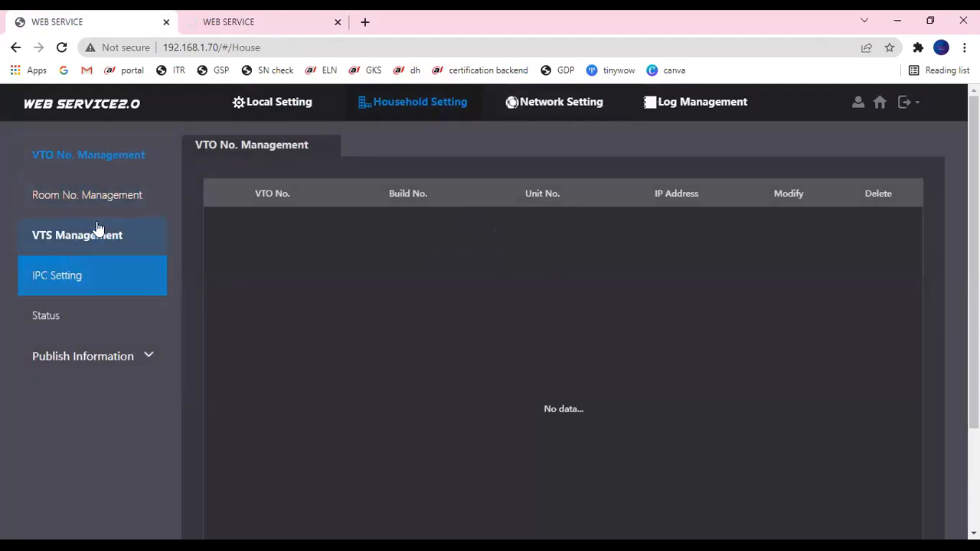
# - Add VTO entry 8002 at IP 192.168.1.72 with admin credentials and save it
pyautogui.scroll(-2, 347, 309)
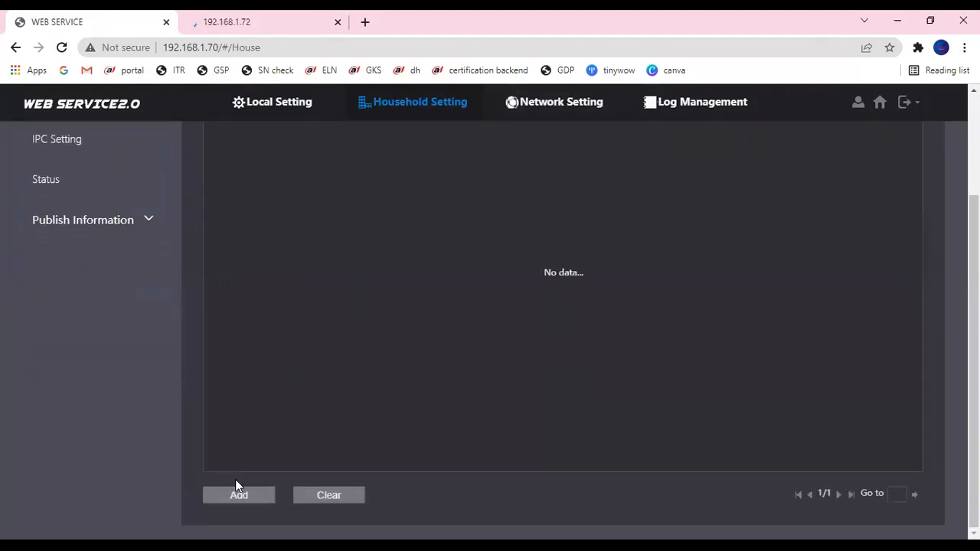
pyautogui.click(237, 493)
pyautogui.click(474, 228)
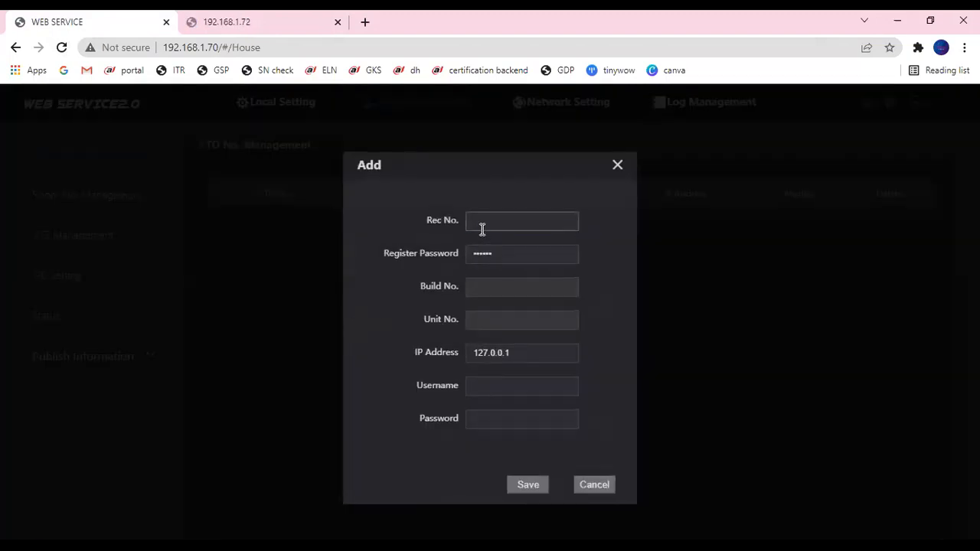
pyautogui.write('8002')
pyautogui.moveTo(515, 361); pyautogui.dragTo(443, 349)
pyautogui.write('192.')
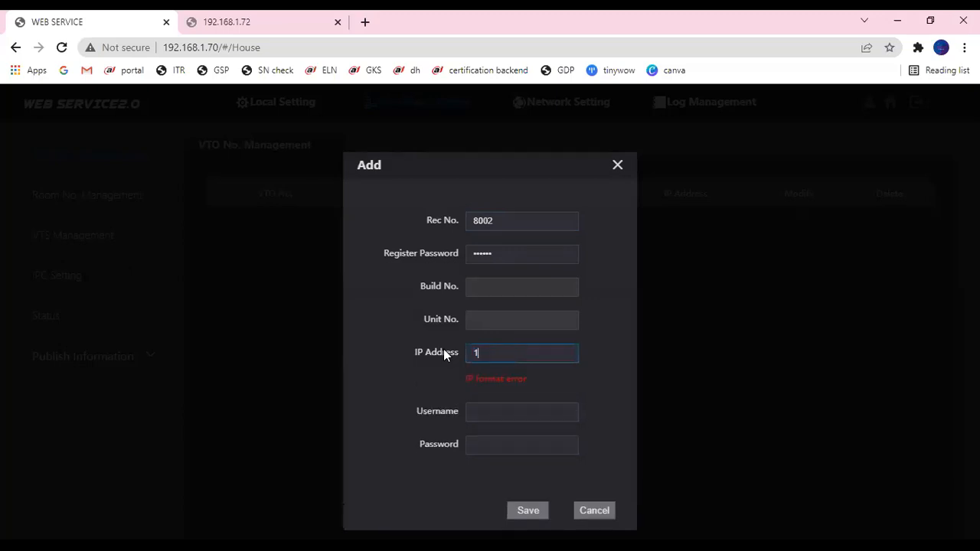
pyautogui.write('168.1.72')
pyautogui.click(477, 388)
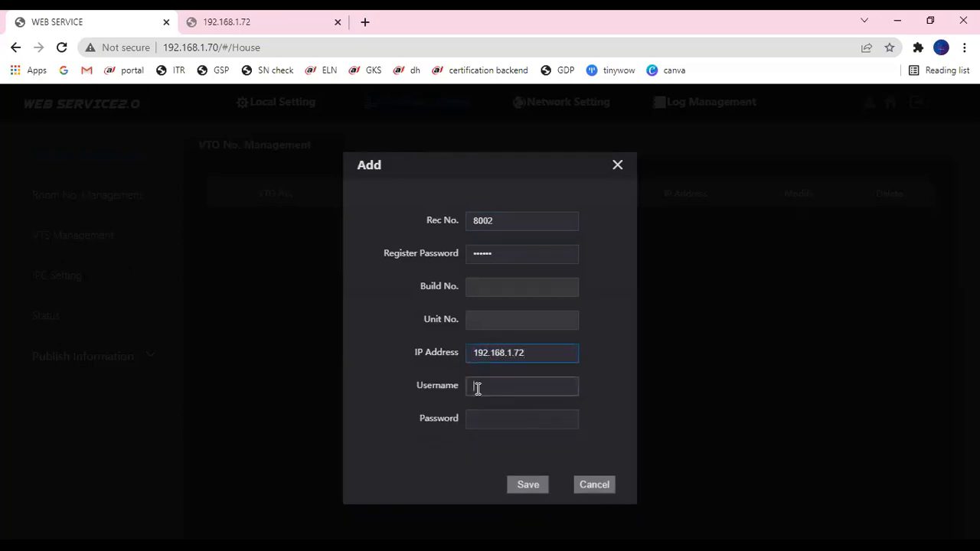
pyautogui.write('admin••••••••')
pyautogui.click(530, 486)
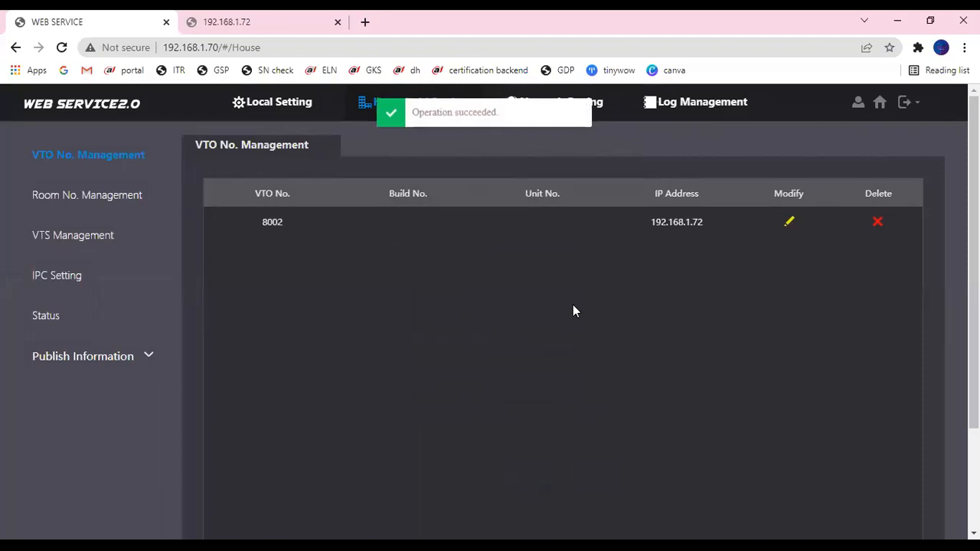
# - Reload the VTO No. Management list, then open the Status page to check online devices
pyautogui.scroll(-2, 359, 339)
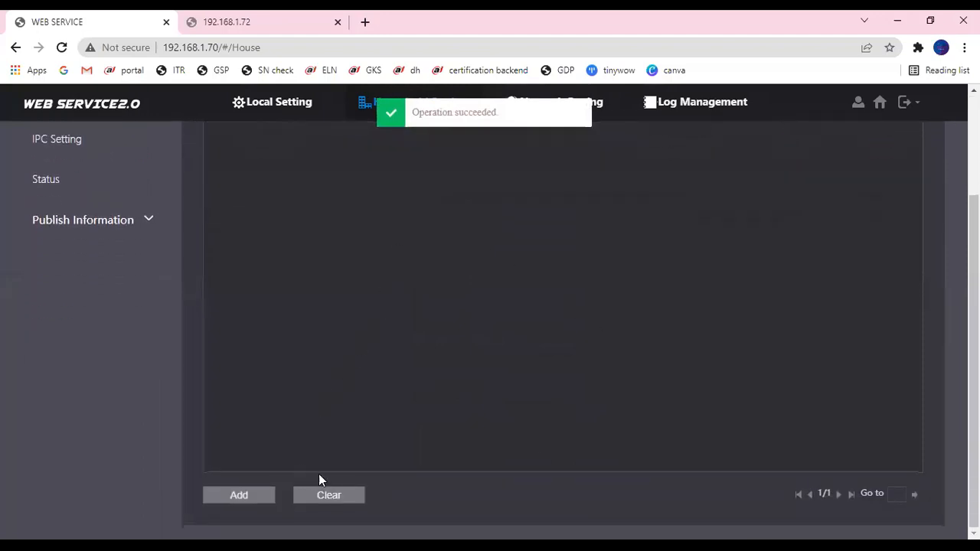
pyautogui.scroll(3, 234, 337)
pyautogui.click(101, 166)
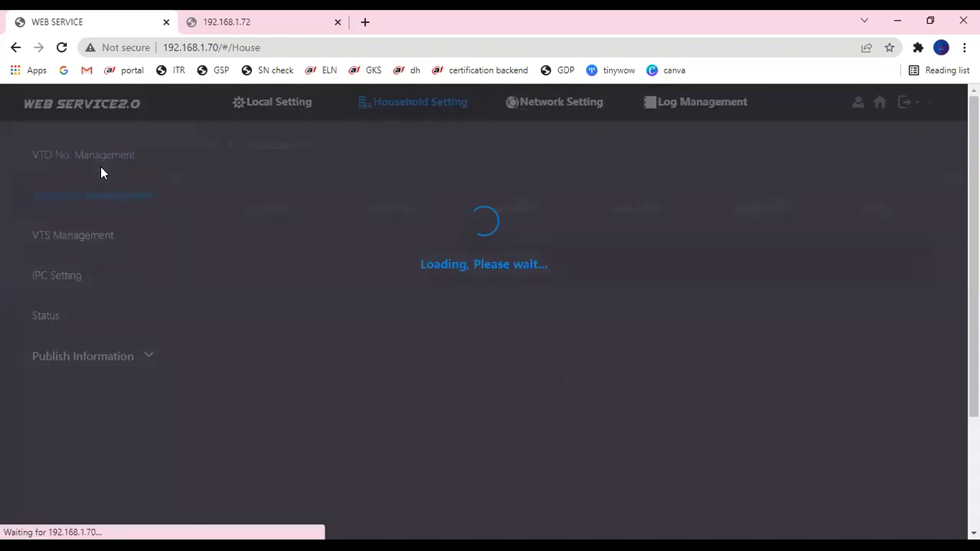
pyautogui.click(100, 159)
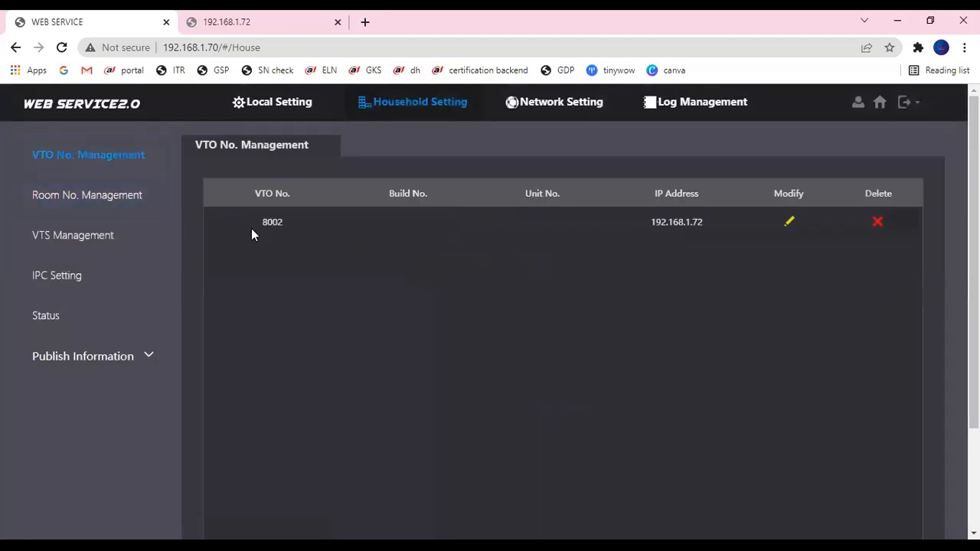
pyautogui.scroll(-1, 234, 246)
pyautogui.scroll(1, 235, 247)
pyautogui.click(46, 336)
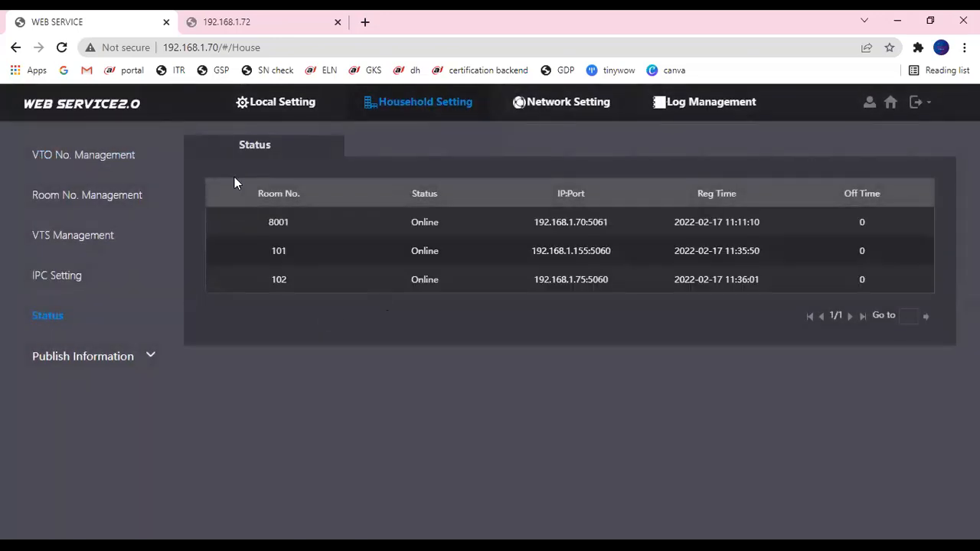
# - Reload the 192.168.1.72 page and log in again as admin
pyautogui.click(189, 20)
pyautogui.click(62, 49)
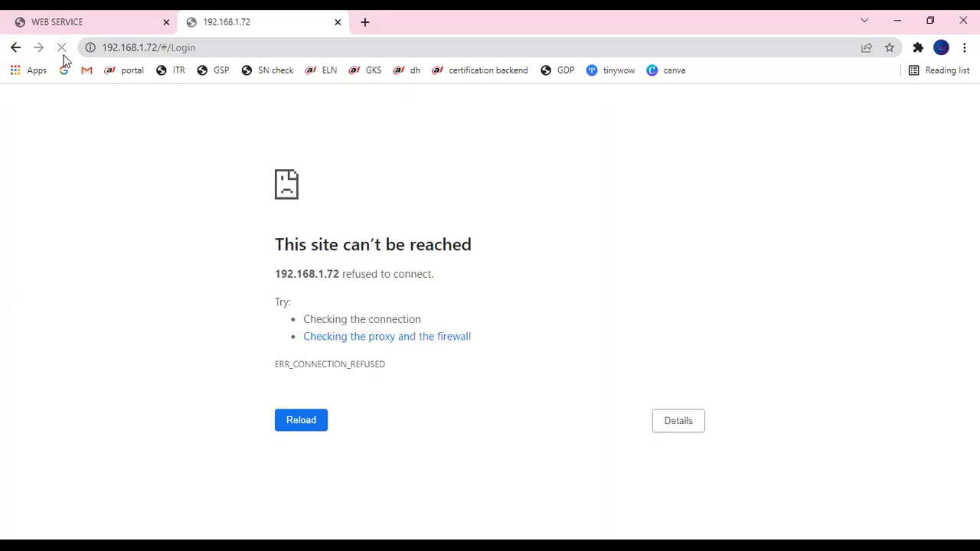
pyautogui.click(64, 56)
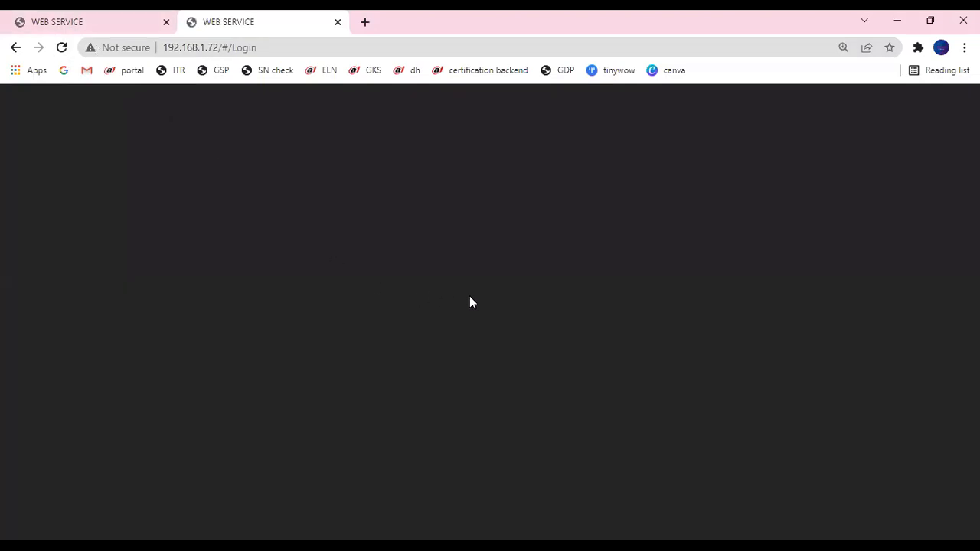
pyautogui.click(537, 332)
pyautogui.write('admin')
pyautogui.press('Tab')
pyautogui.write('********')
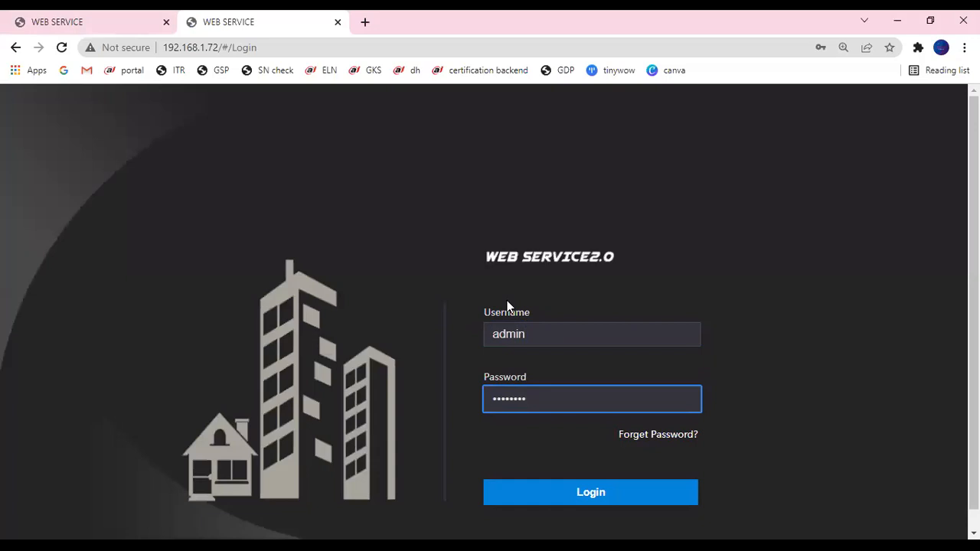
pyautogui.click(589, 496)
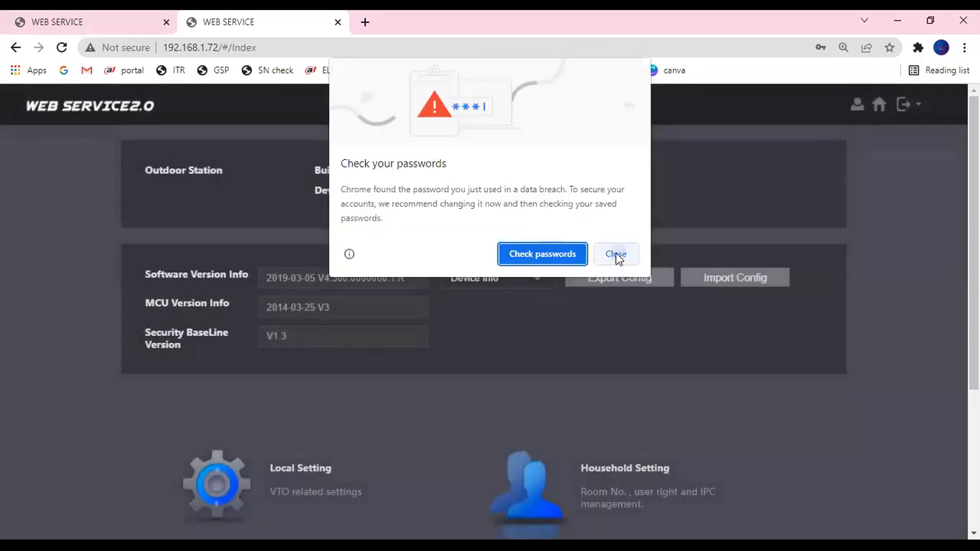
pyautogui.click(615, 253)
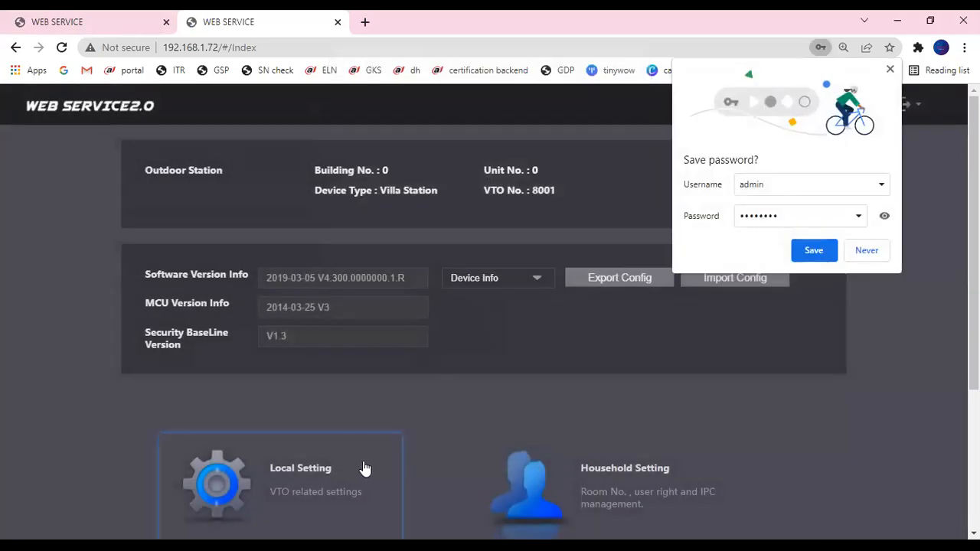
# - In Local Setting, change the VTO number from 8001 to 8002 and apply it
pyautogui.click(361, 468)
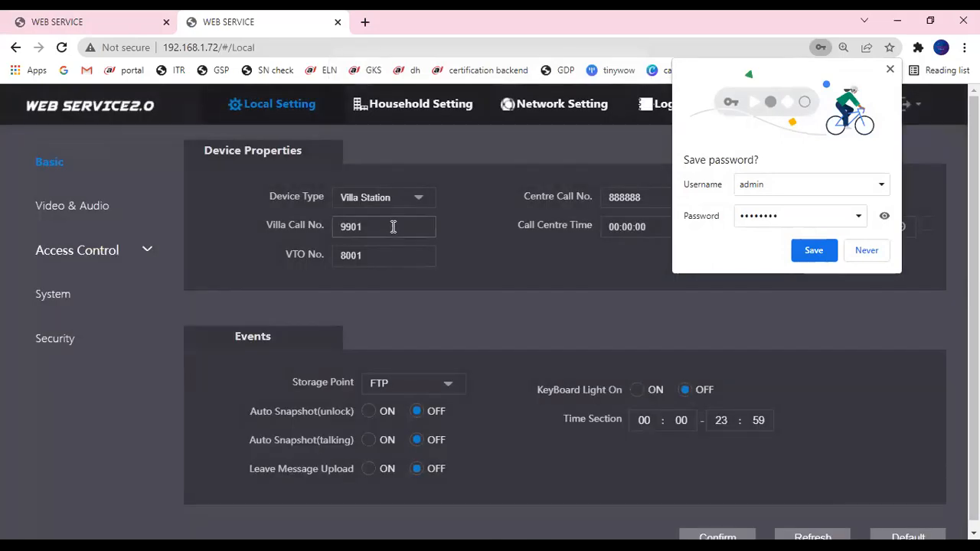
pyautogui.click(390, 260)
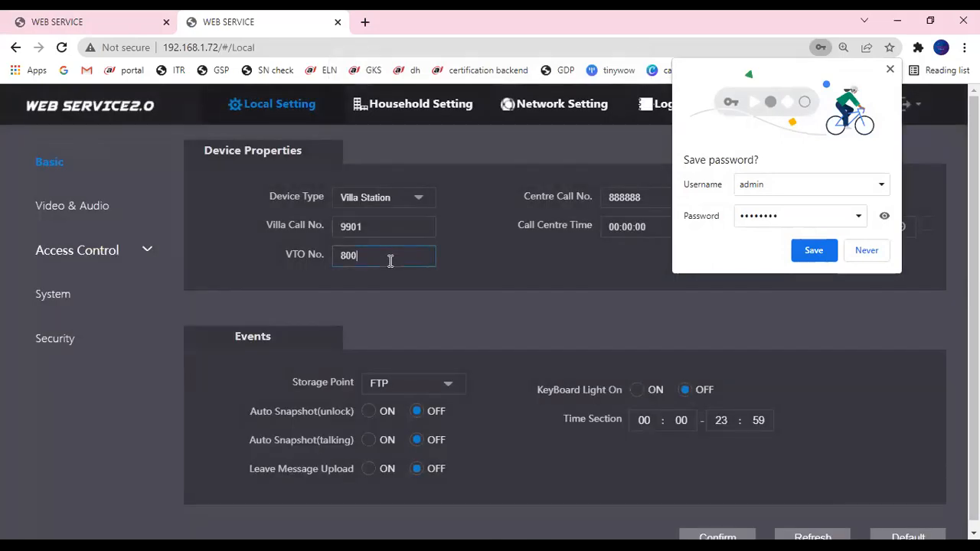
pyautogui.write('2')
pyautogui.click(717, 537)
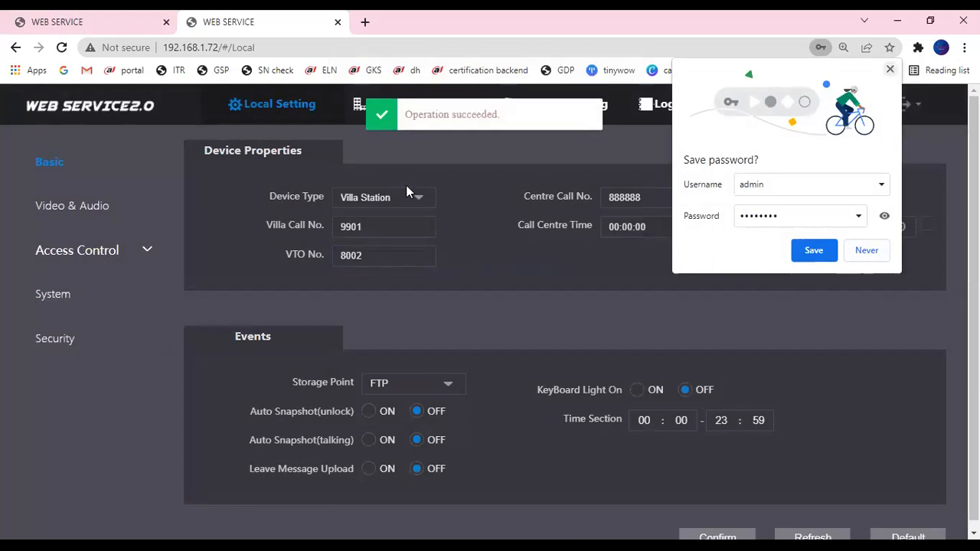
# - Change Villa Call No. from 9901 to 101 and confirm the device properties
pyautogui.moveTo(368, 227); pyautogui.dragTo(324, 202)
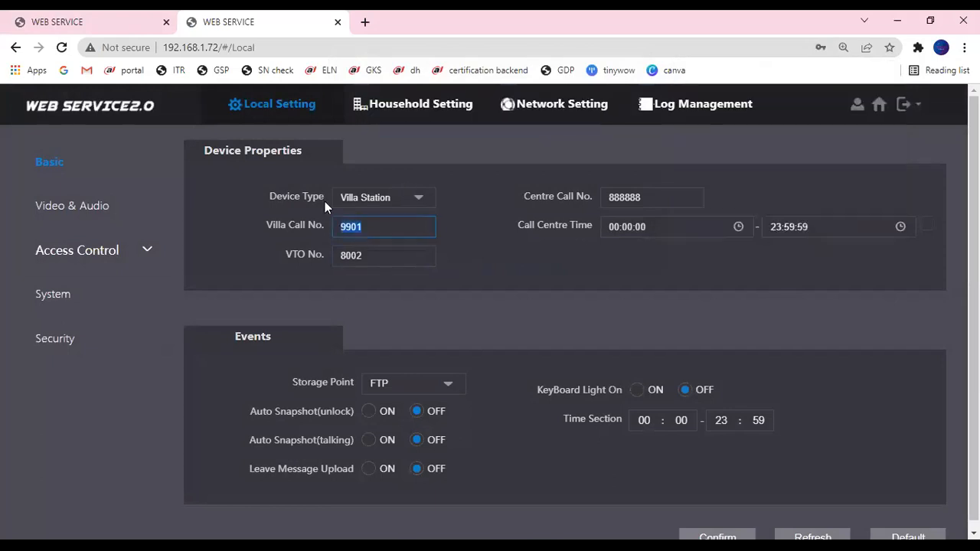
pyautogui.write('101')
pyautogui.scroll(-1, 727, 414)
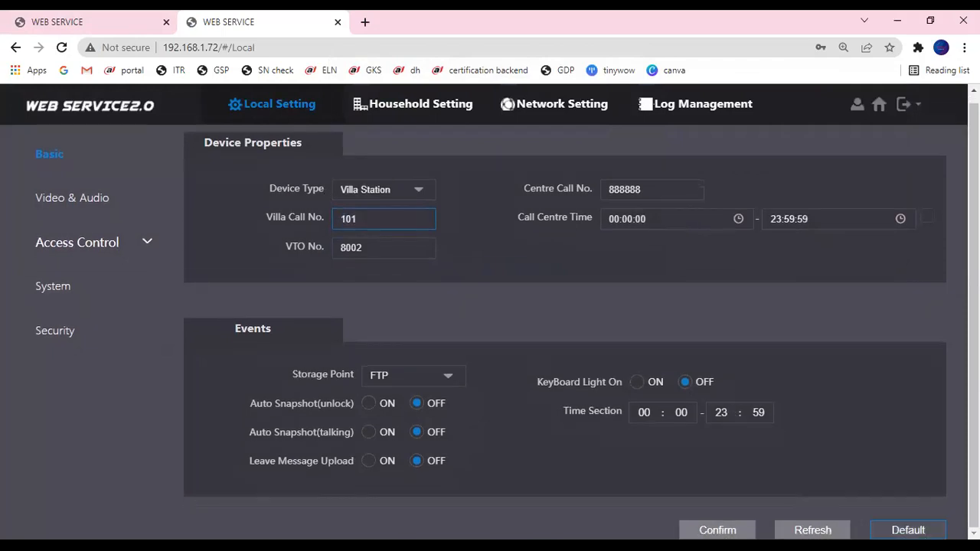
pyautogui.click(716, 530)
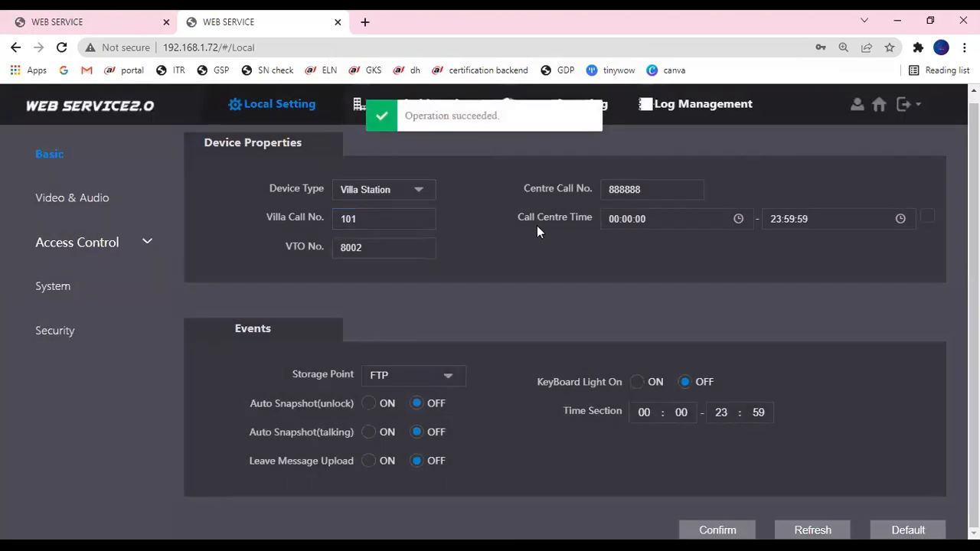
pyautogui.scroll(1, 537, 226)
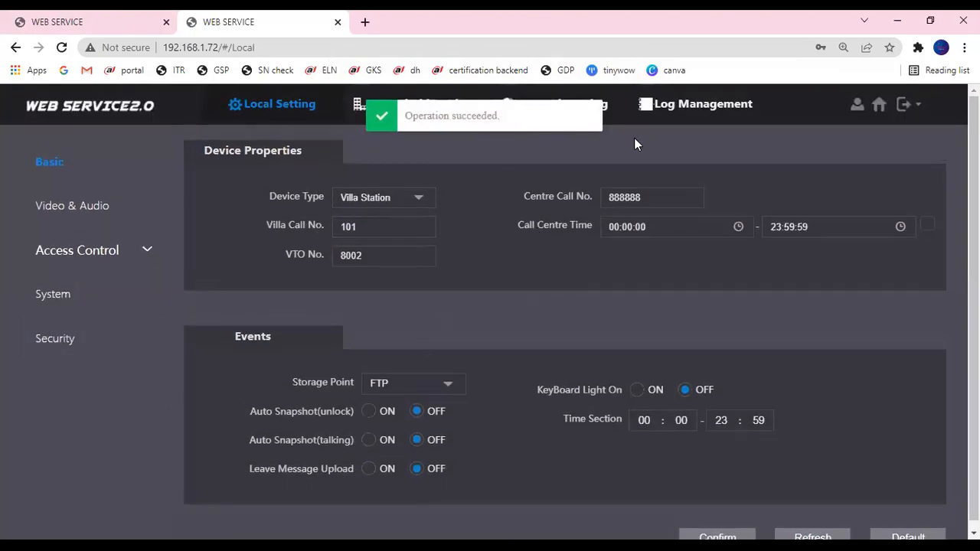
# - Set the SIP server IP to 192.168.1.70, re-enter its password, save, and return to the main tab
pyautogui.click(356, 107)
pyautogui.click(611, 108)
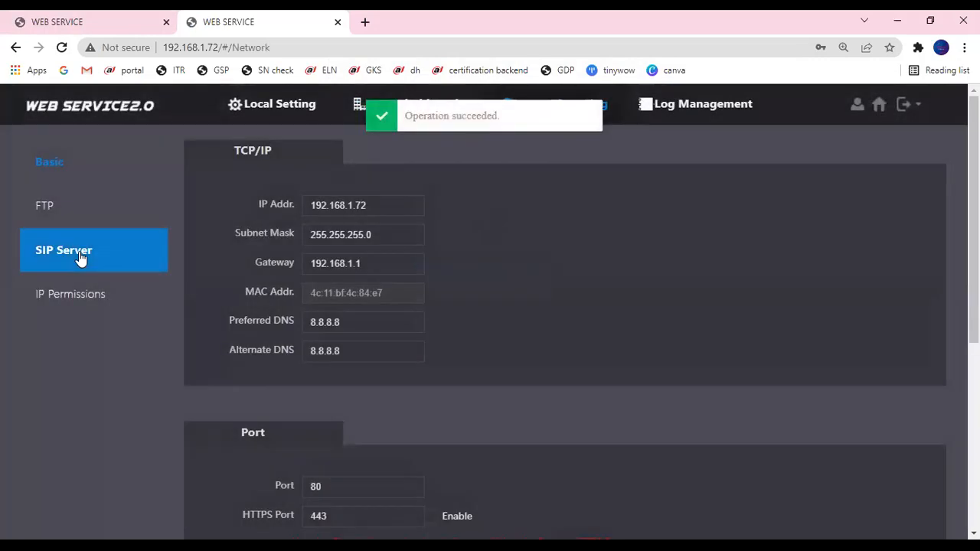
pyautogui.click(80, 259)
pyautogui.click(344, 248)
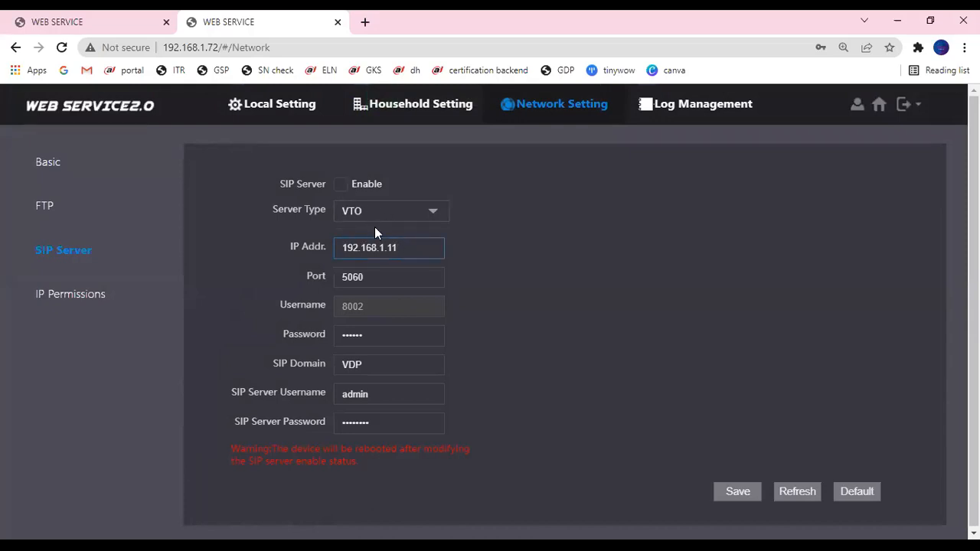
pyautogui.press('BackSpace')
pyautogui.press('BackSpace')
pyautogui.write('70')
pyautogui.moveTo(381, 426); pyautogui.dragTo(305, 395)
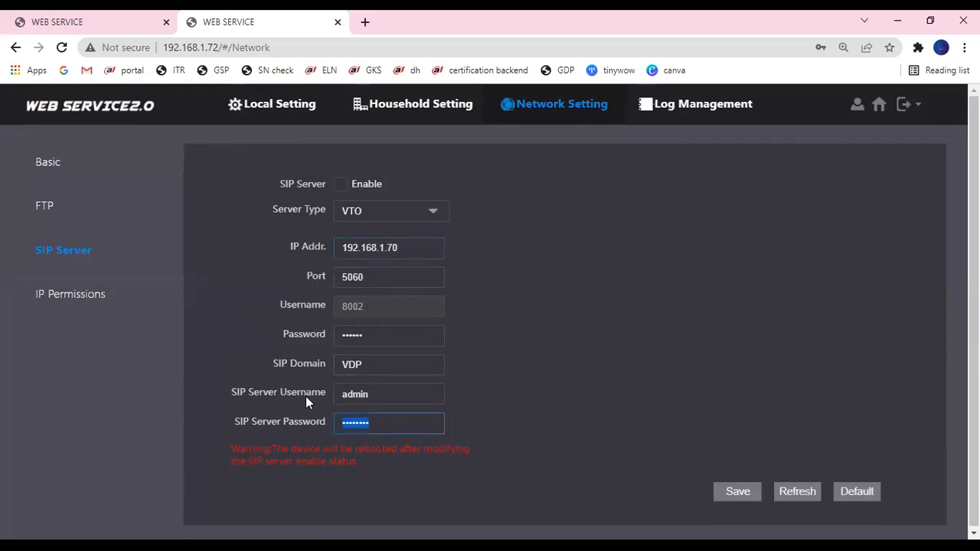
pyautogui.write('admin123')
pyautogui.click(750, 498)
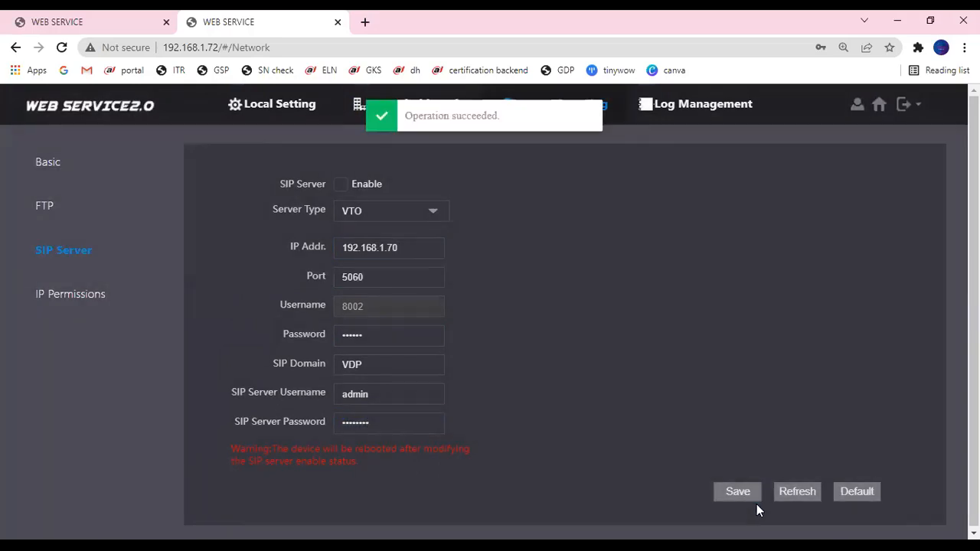
pyautogui.click(136, 15)
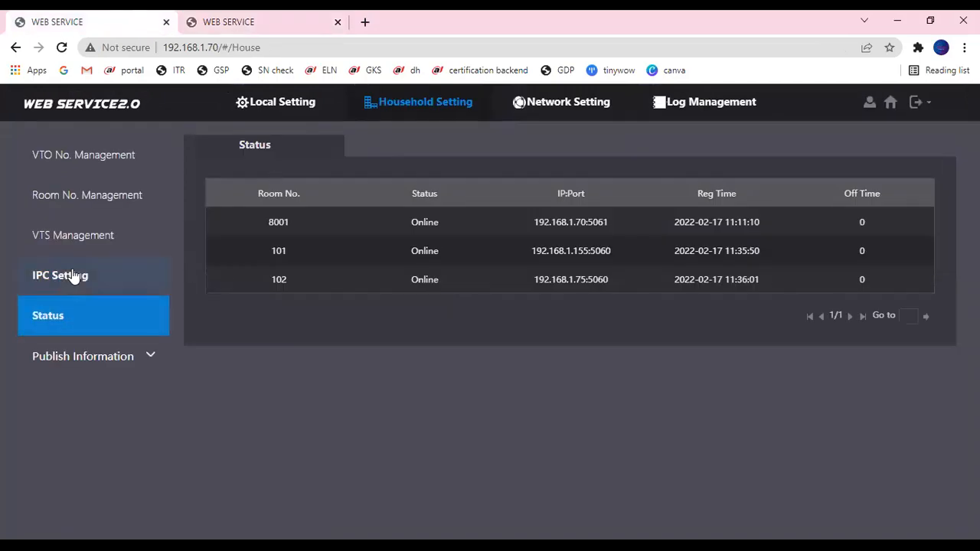
# - Reload the room status list twice via IPC Setting and inspect the device rows
pyautogui.click(72, 277)
pyautogui.click(65, 314)
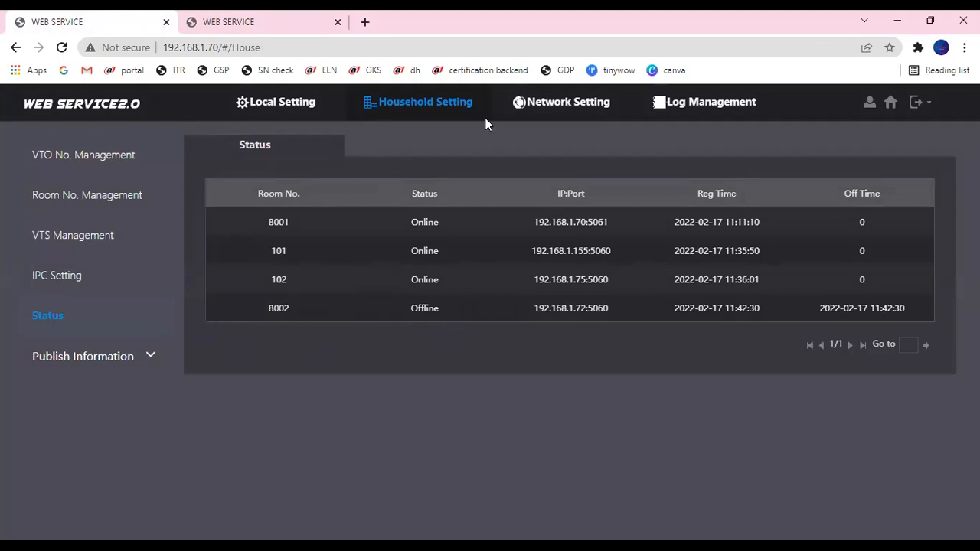
pyautogui.click(57, 275)
pyautogui.click(65, 315)
pyautogui.moveTo(298, 306)
pyautogui.mouseDown()
pyautogui.moveTo(282, 293)
pyautogui.moveTo(257, 297)
pyautogui.moveTo(249, 259)
pyautogui.moveTo(284, 245)
pyautogui.moveTo(278, 253)
pyautogui.mouseUp()
pyautogui.moveTo(288, 302)
pyautogui.mouseDown()
pyautogui.moveTo(259, 307)
pyautogui.moveTo(289, 299)
pyautogui.mouseUp()
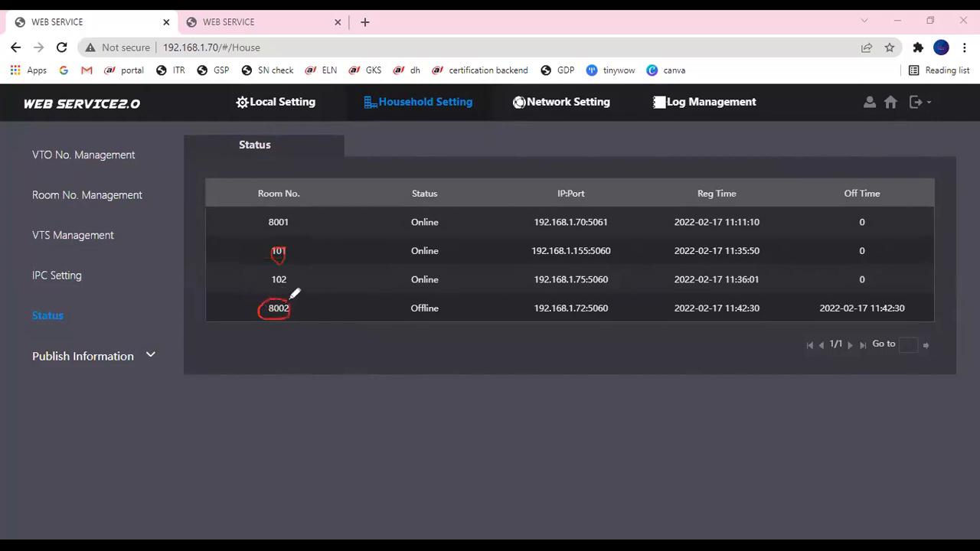
pyautogui.moveTo(278, 245); pyautogui.dragTo(284, 251)
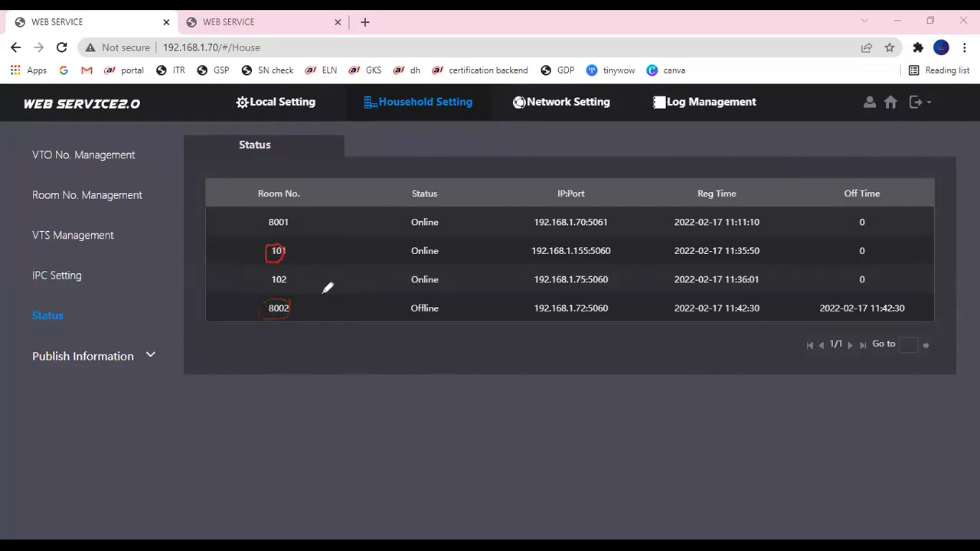
pyautogui.moveTo(285, 243); pyautogui.dragTo(251, 259)
pyautogui.moveTo(295, 280)
pyautogui.mouseDown()
pyautogui.moveTo(278, 276)
pyautogui.moveTo(266, 287)
pyautogui.moveTo(284, 303)
pyautogui.mouseUp()
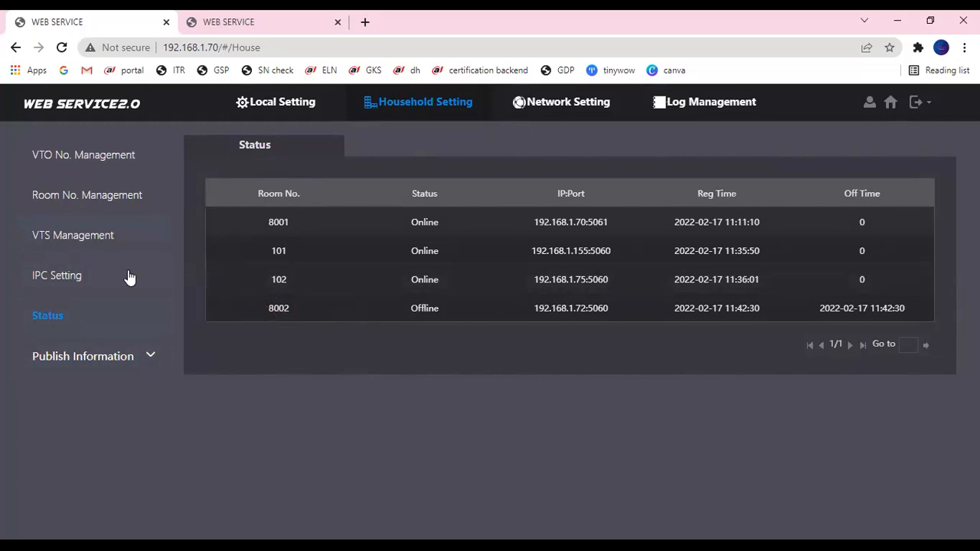
# - Cycle through VTS Management and IPC Setting back to Status until 8002 appears offline
pyautogui.click(116, 250)
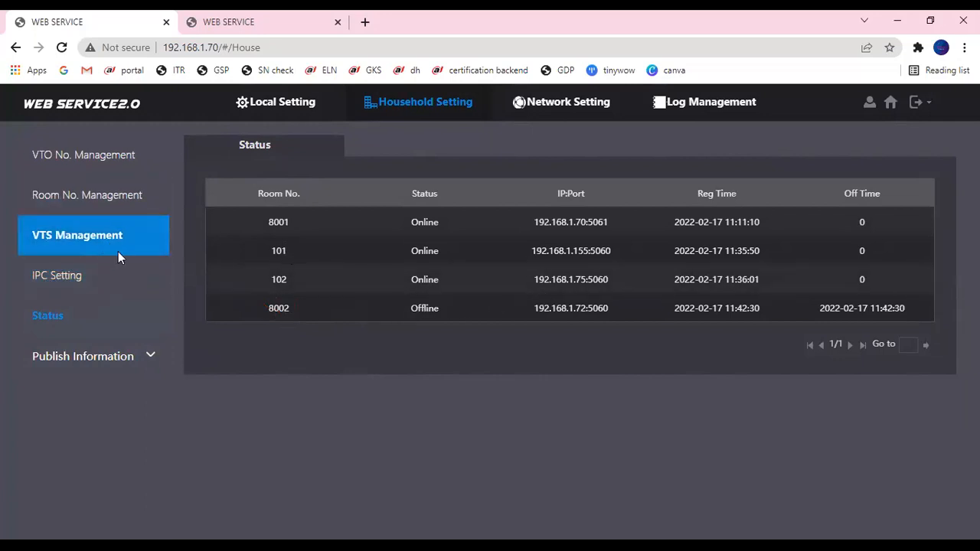
pyautogui.click(98, 307)
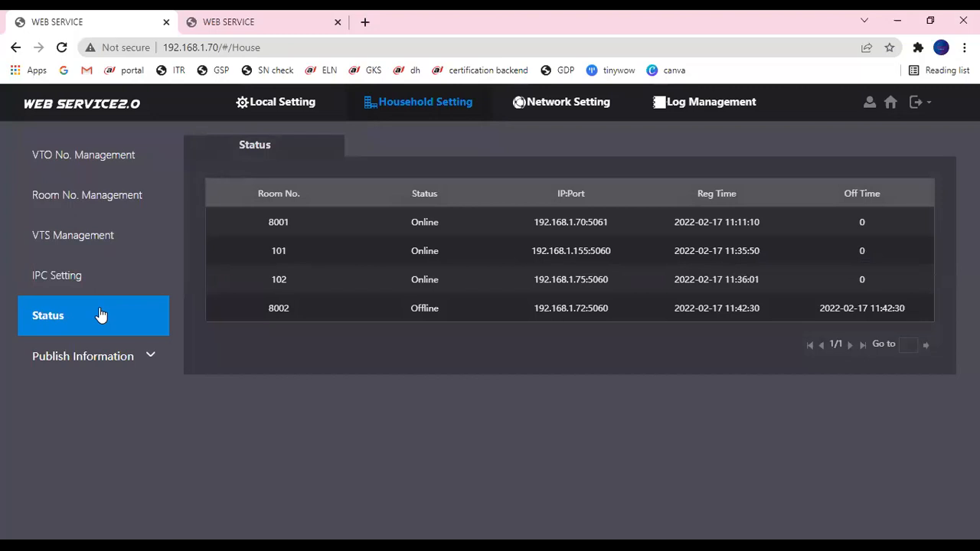
pyautogui.click(92, 276)
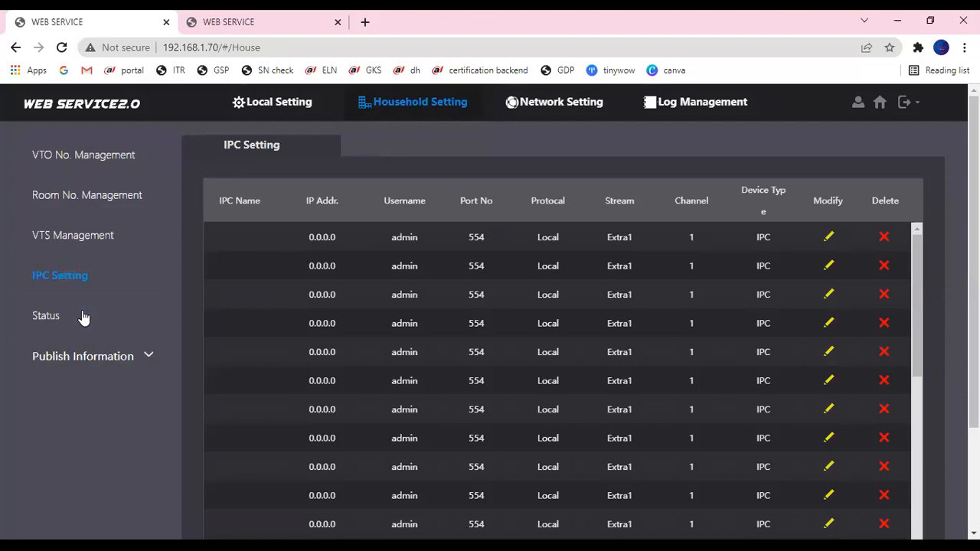
pyautogui.click(82, 317)
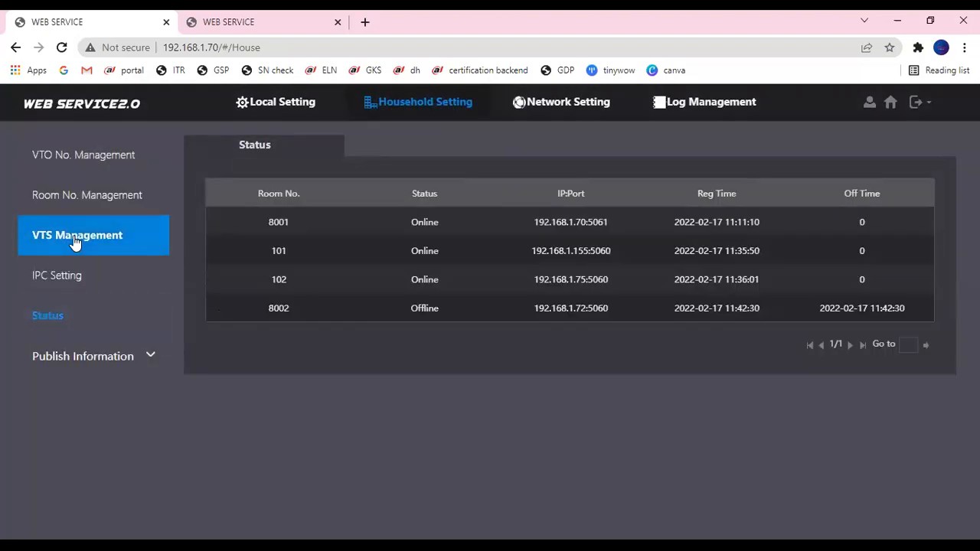
pyautogui.click(76, 243)
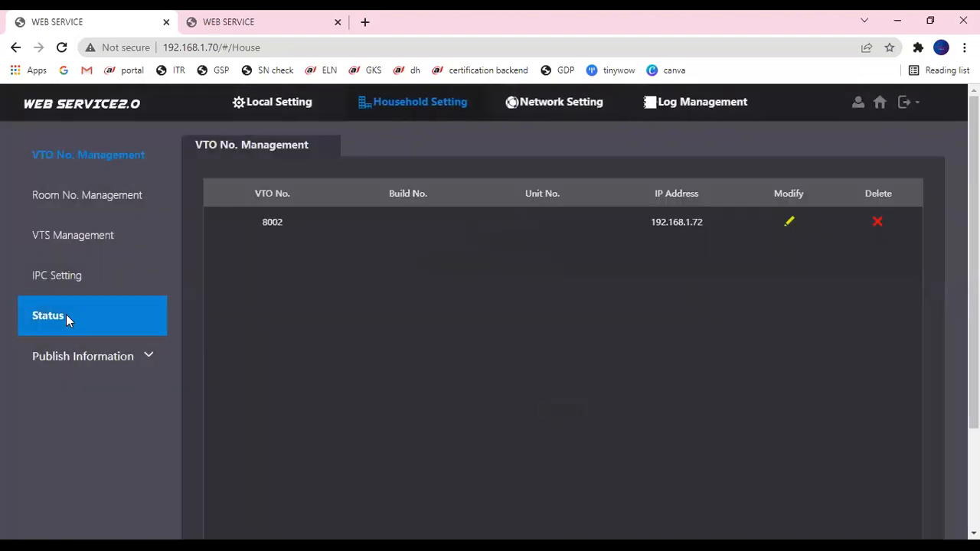
pyautogui.click(66, 320)
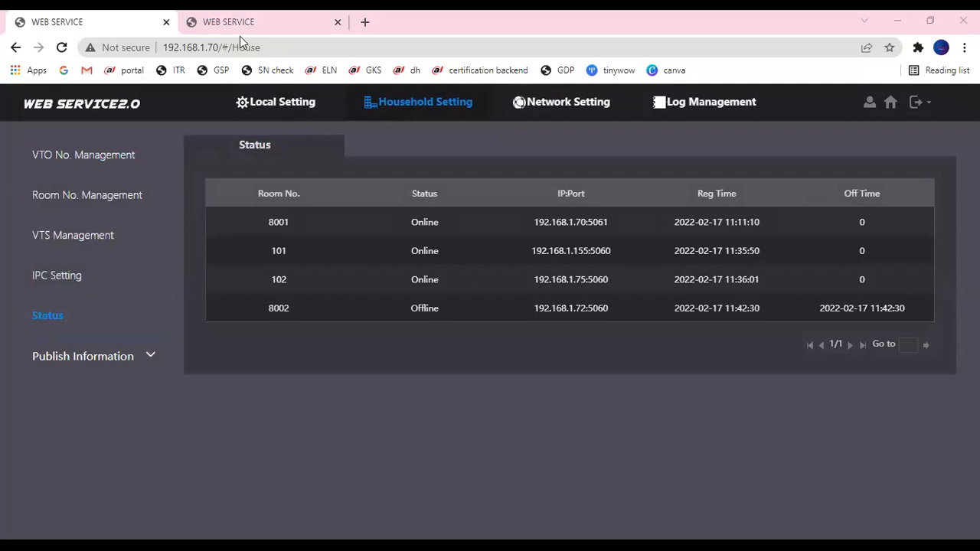
# - Save the system time settings on the 8002 unit
pyautogui.click(276, 22)
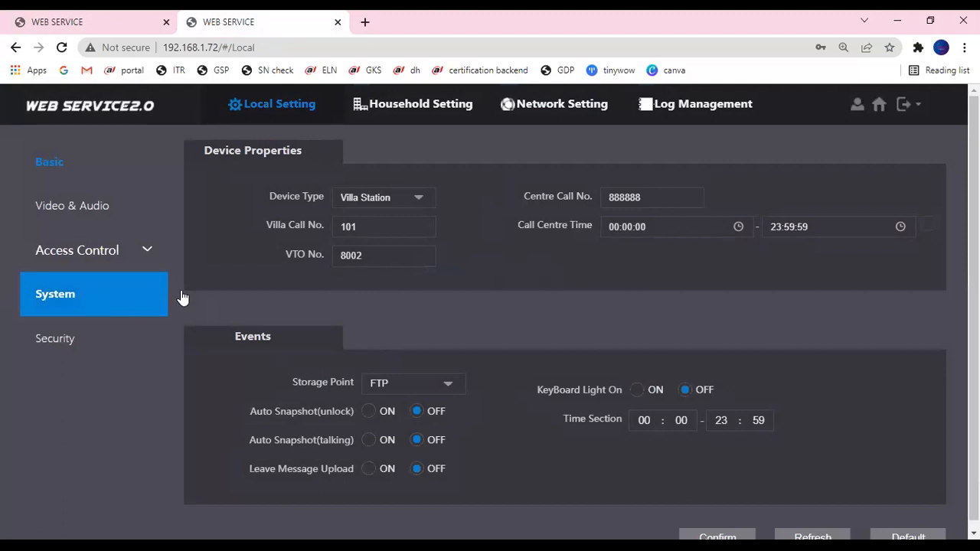
pyautogui.click(180, 298)
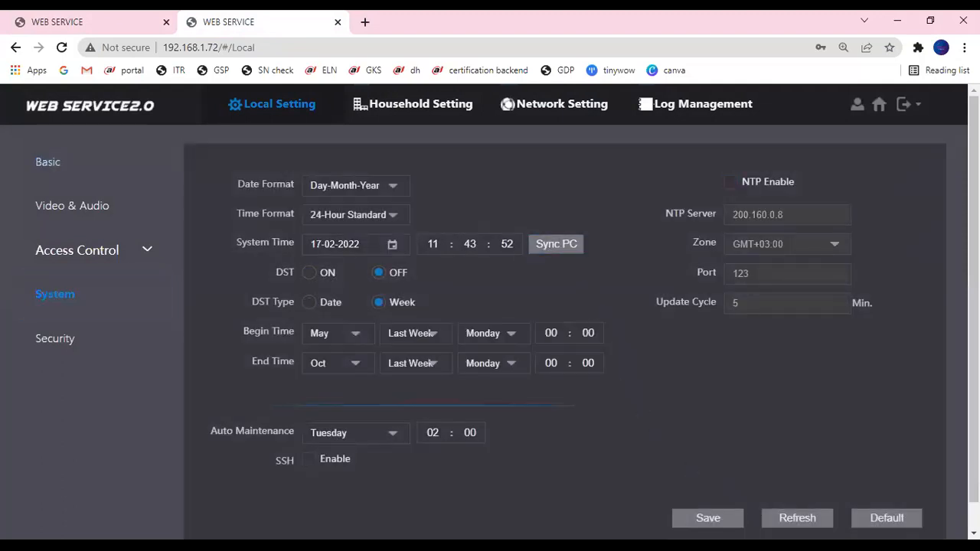
pyautogui.click(726, 525)
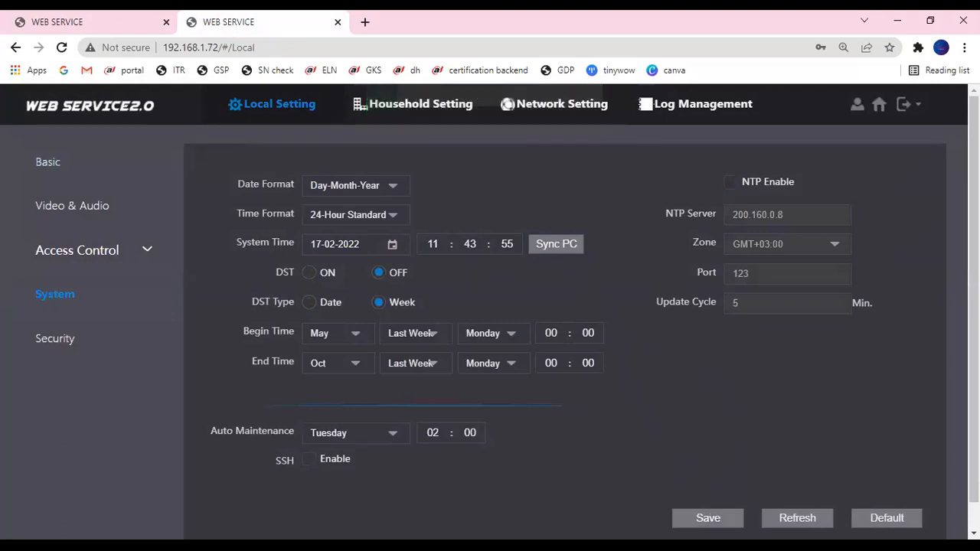
# - On main unit 8001, sync the clock with the PC and save the time settings
pyautogui.click(118, 21)
pyautogui.click(280, 116)
pyautogui.click(90, 239)
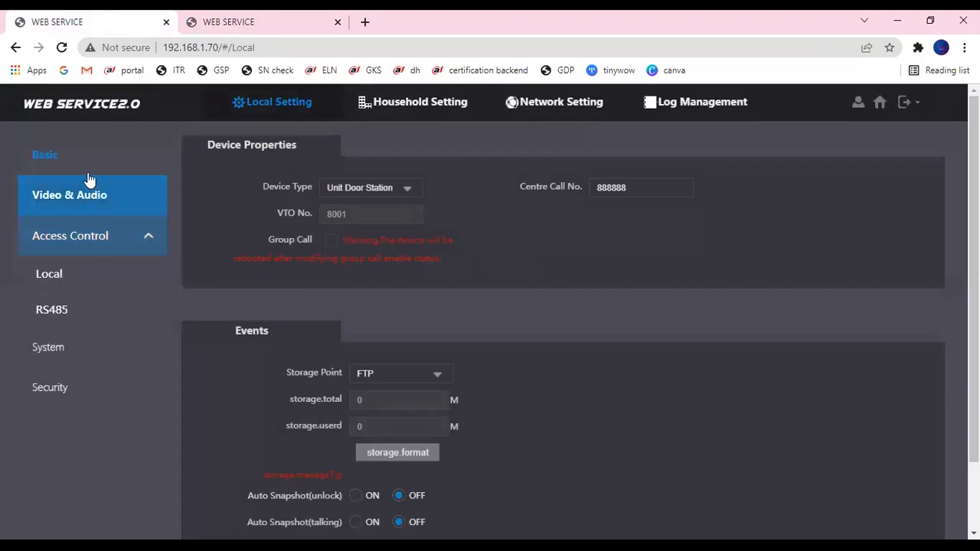
pyautogui.click(92, 350)
pyautogui.click(528, 224)
pyautogui.click(713, 477)
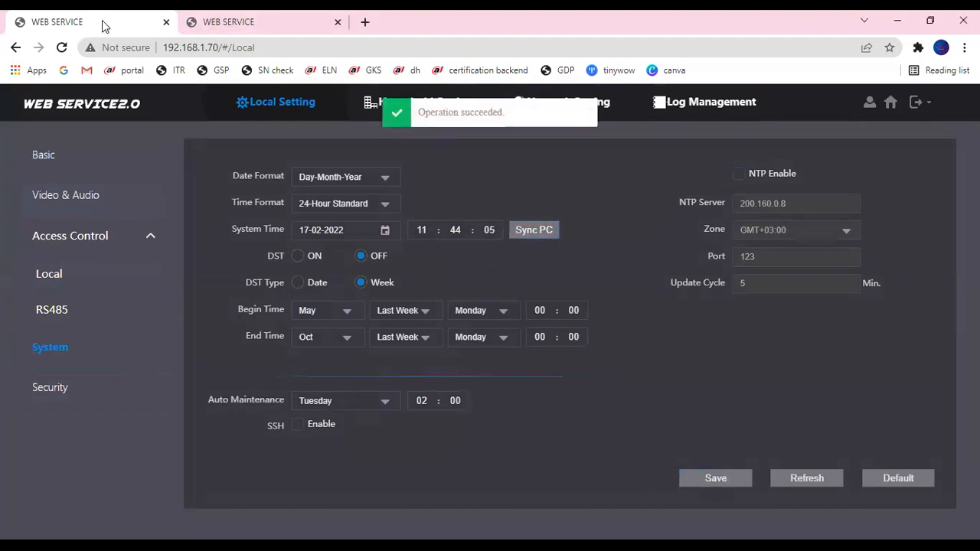
# - Open Household Setting > Status to recheck which rooms are online
pyautogui.click(366, 103)
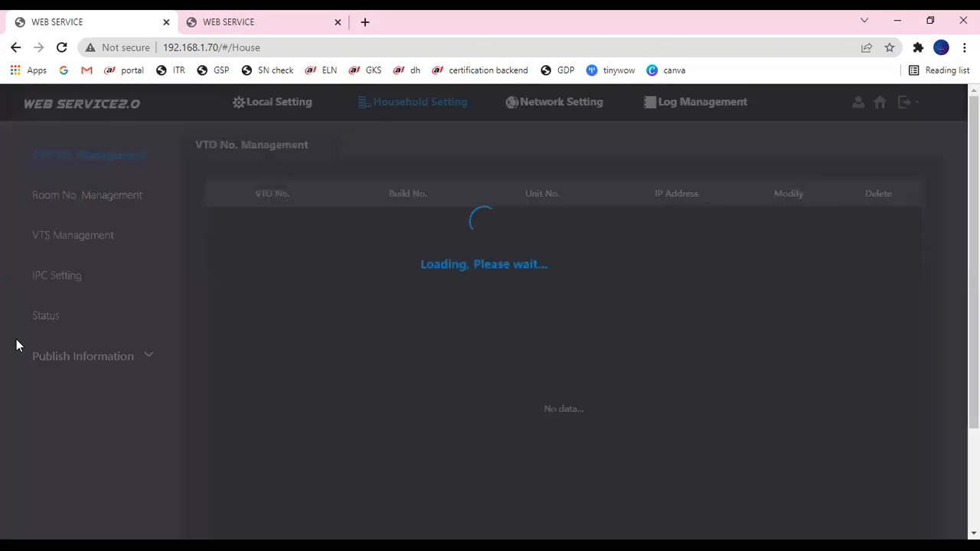
pyautogui.click(52, 319)
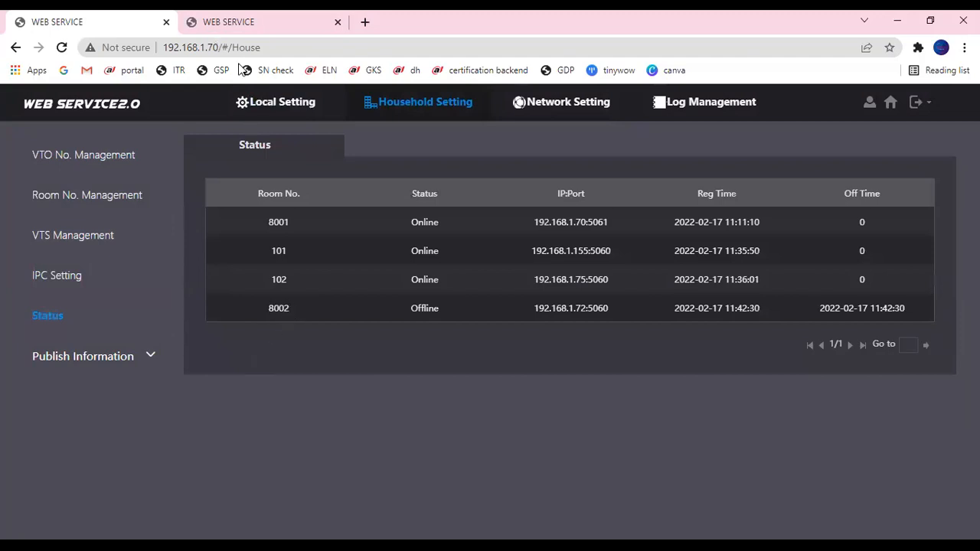
pyautogui.click(125, 19)
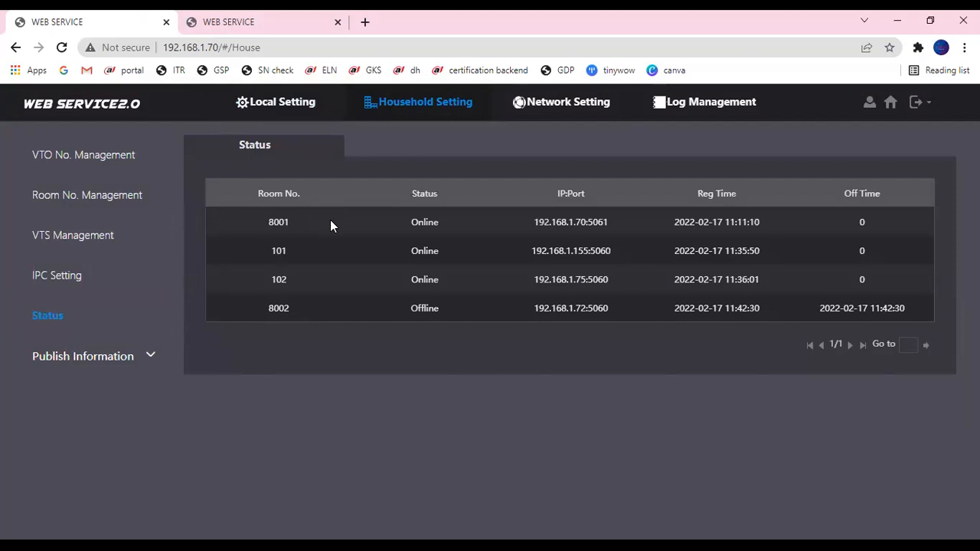